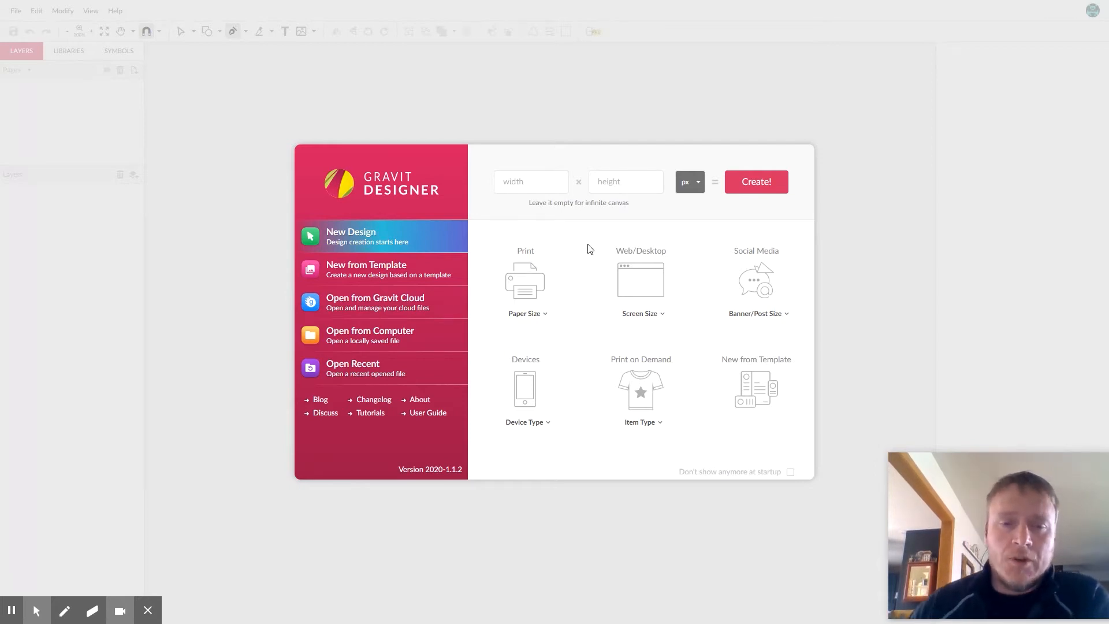
Create a new print design in US-Letter Portrait size (8.5x11 in).
left_click(532, 304)
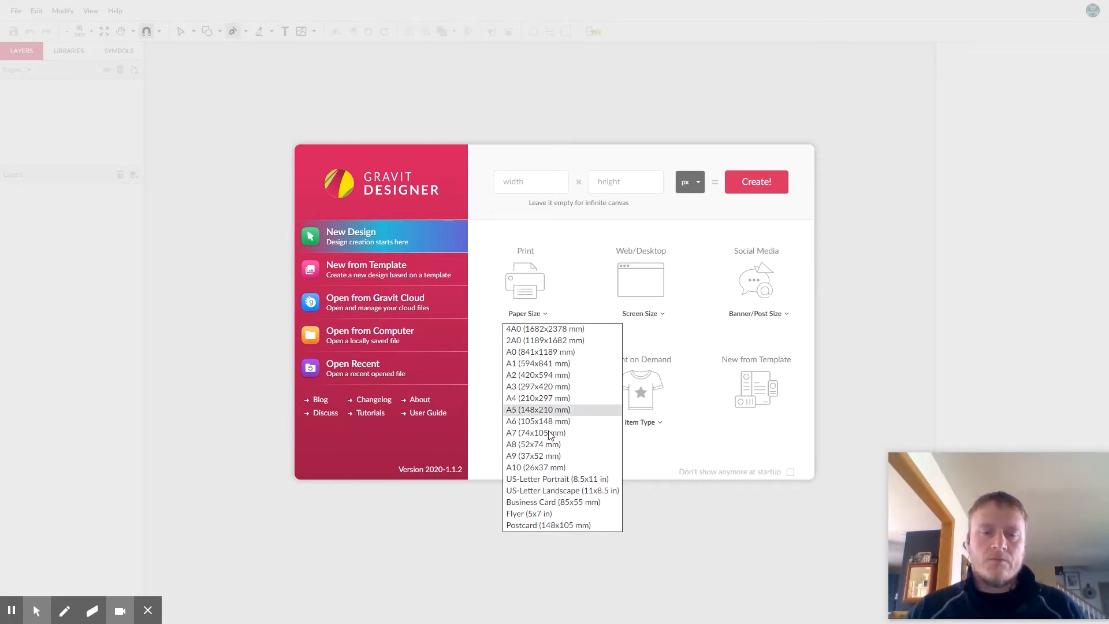
left_click(555, 479)
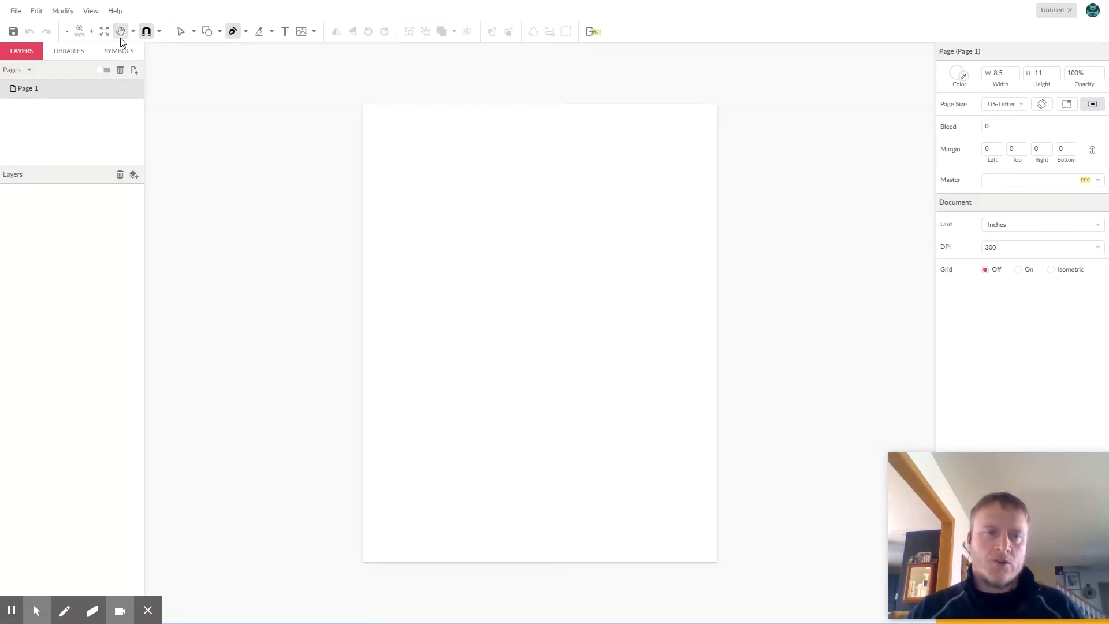
Place the image kimberly k.png from the Kimberly Images folder on the page.
left_click(16, 10)
mouse_move(67, 201)
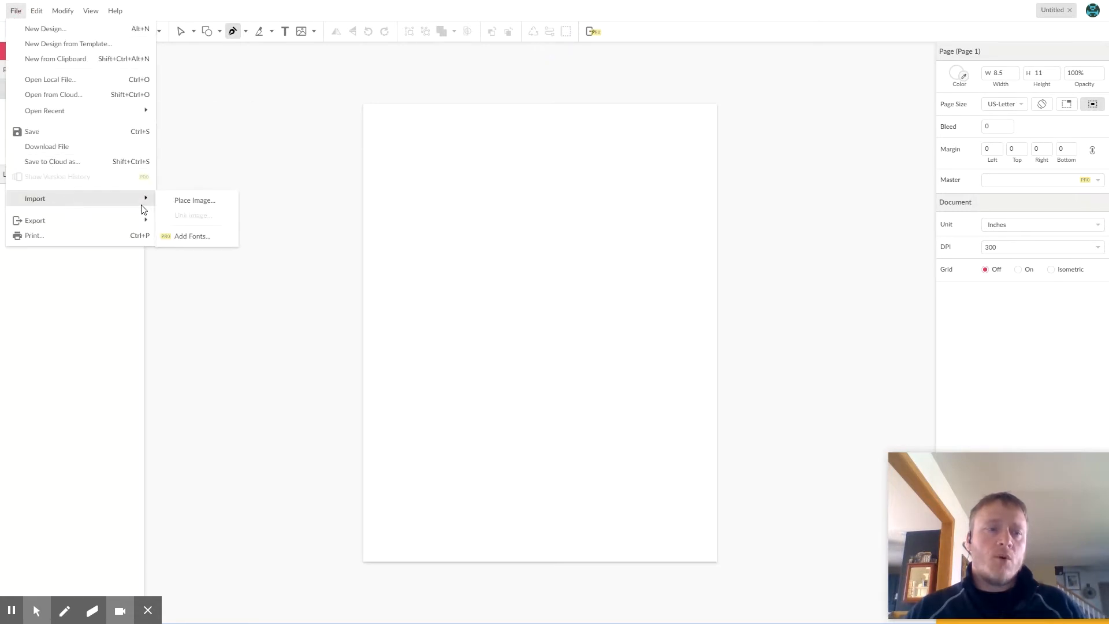
left_click(194, 201)
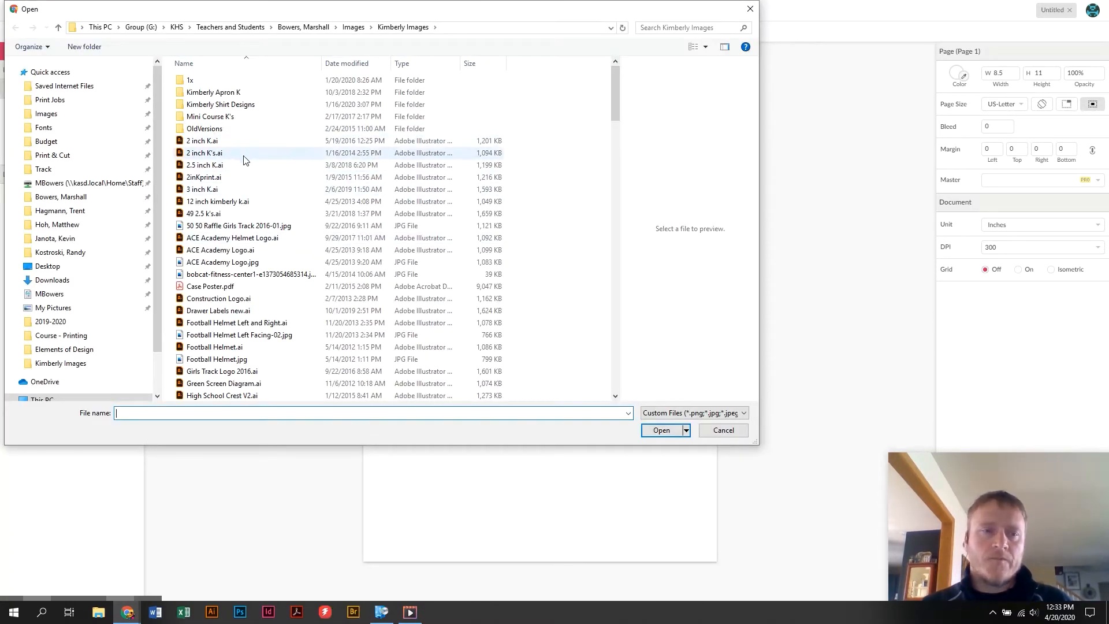
scroll(244, 160, "down", 15)
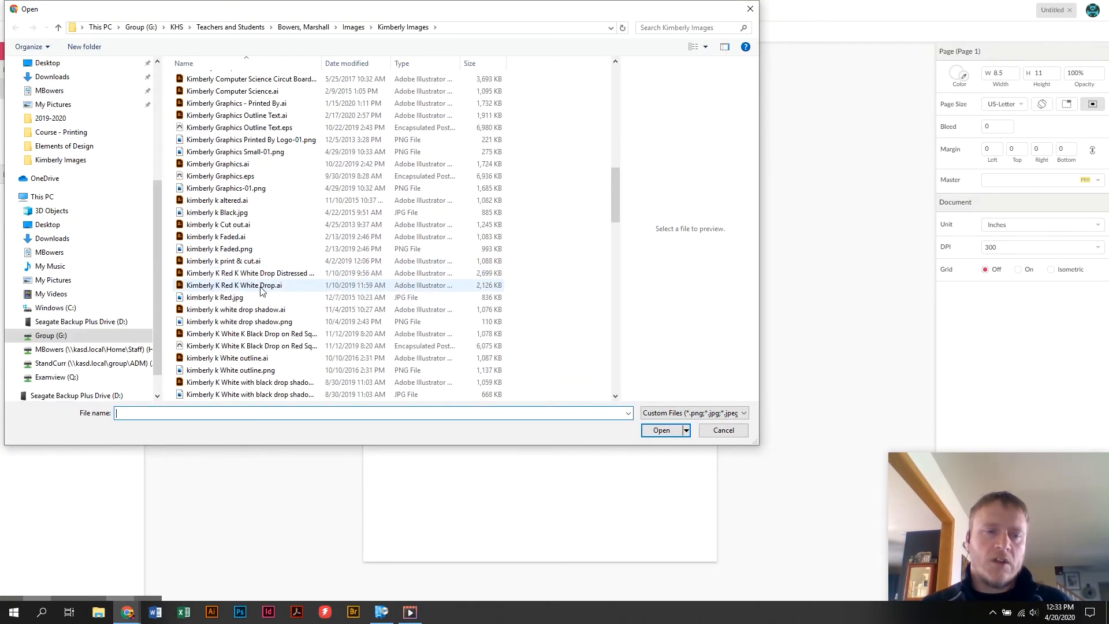
scroll(263, 300, "down", 5)
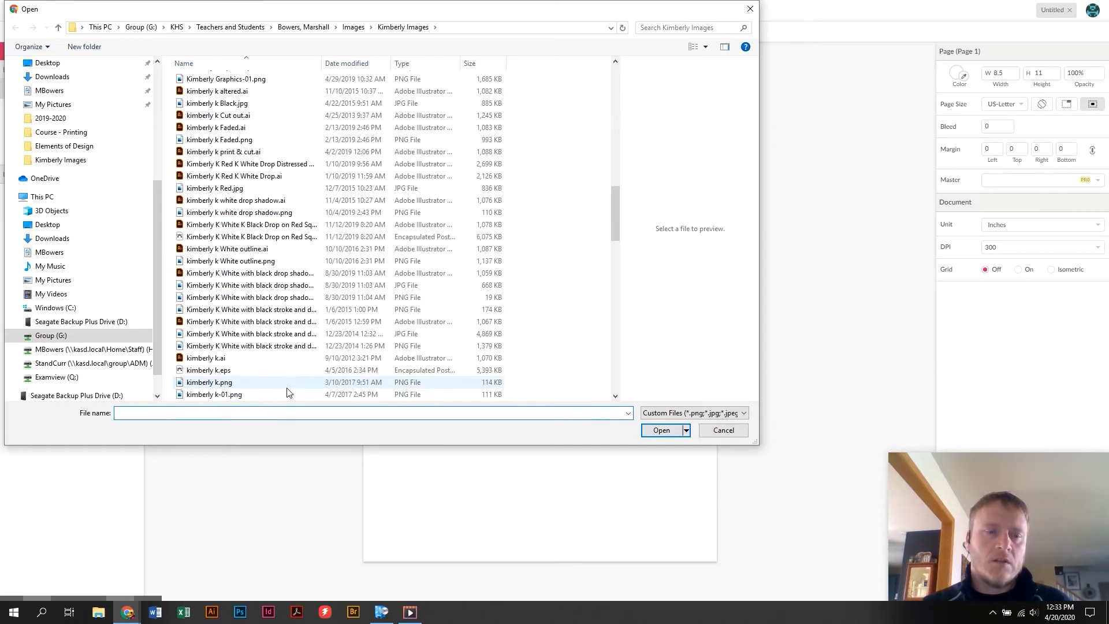
left_click(231, 310)
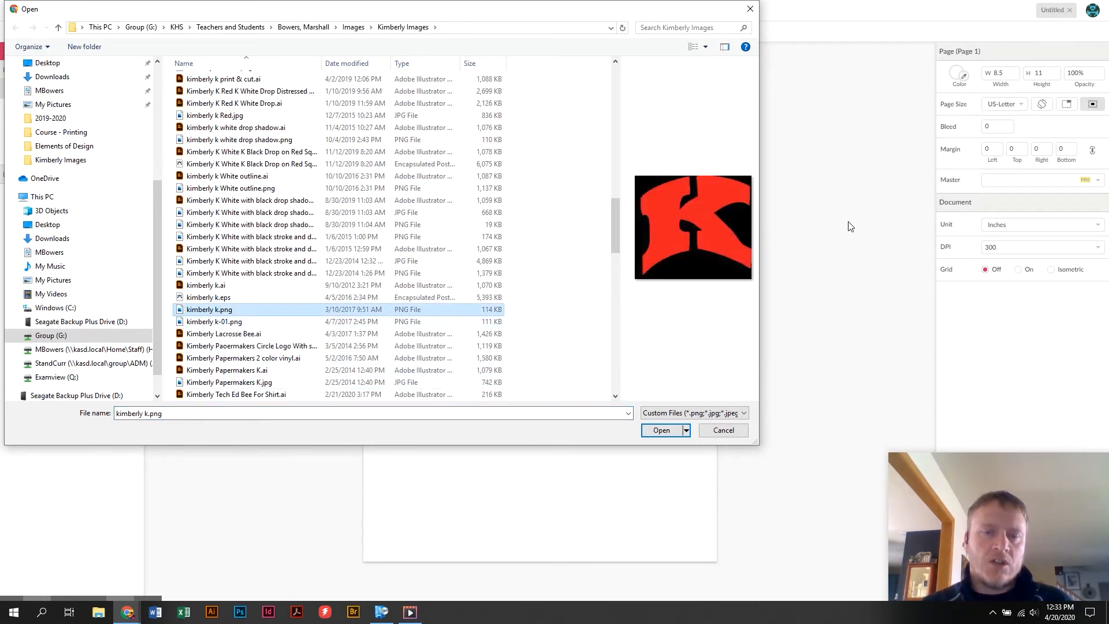
left_click(662, 430)
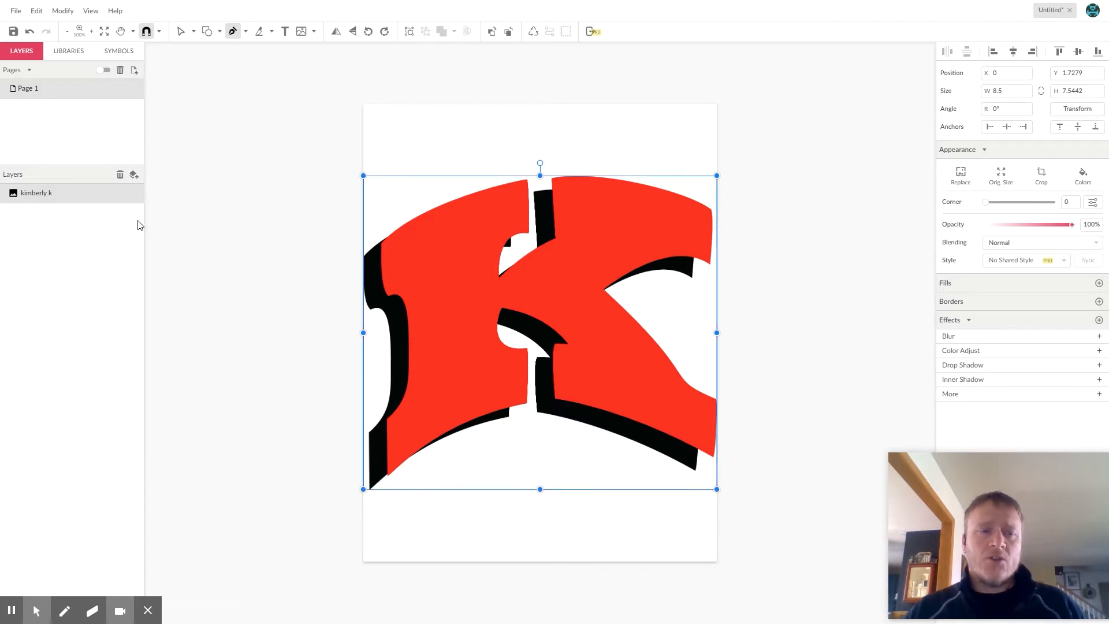
left_click(125, 194)
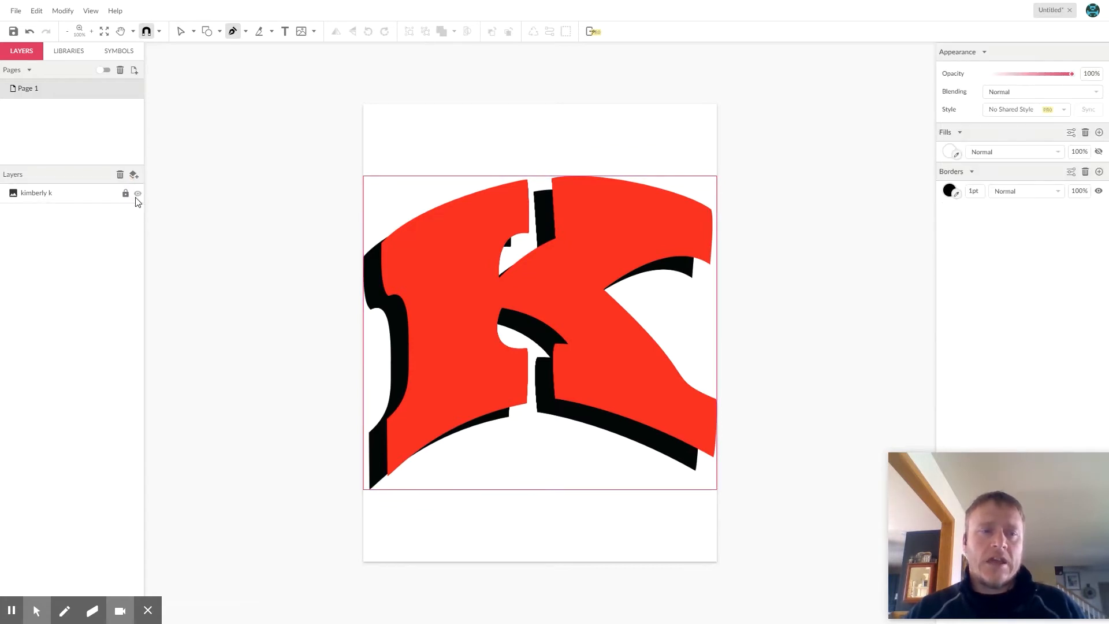
left_click_drag(448, 276, 457, 348)
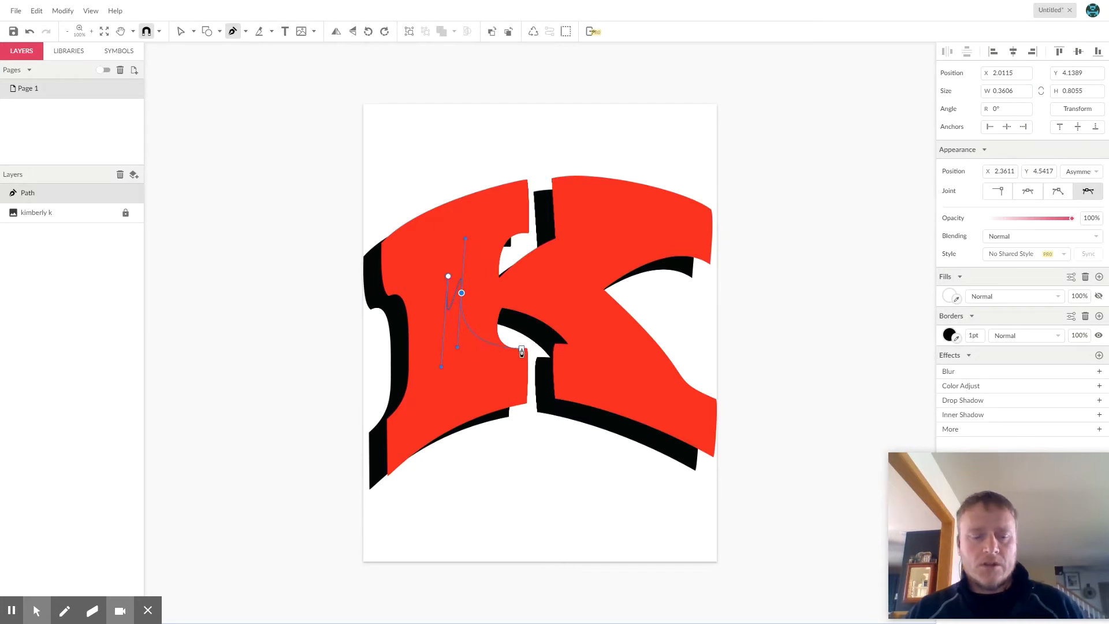
key("ctrl+z")
key("ctrl+z")
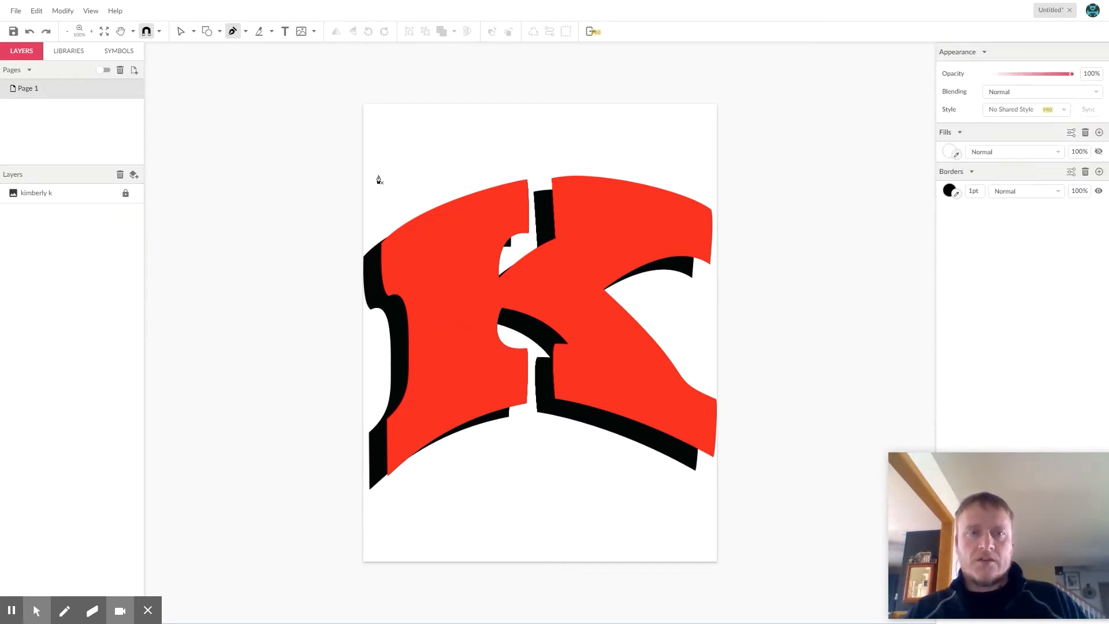
Try to select and move the locked K image with the Pointer tool.
left_click(181, 31)
left_click(194, 31)
left_click(210, 51)
left_click_drag(484, 307, 450, 376)
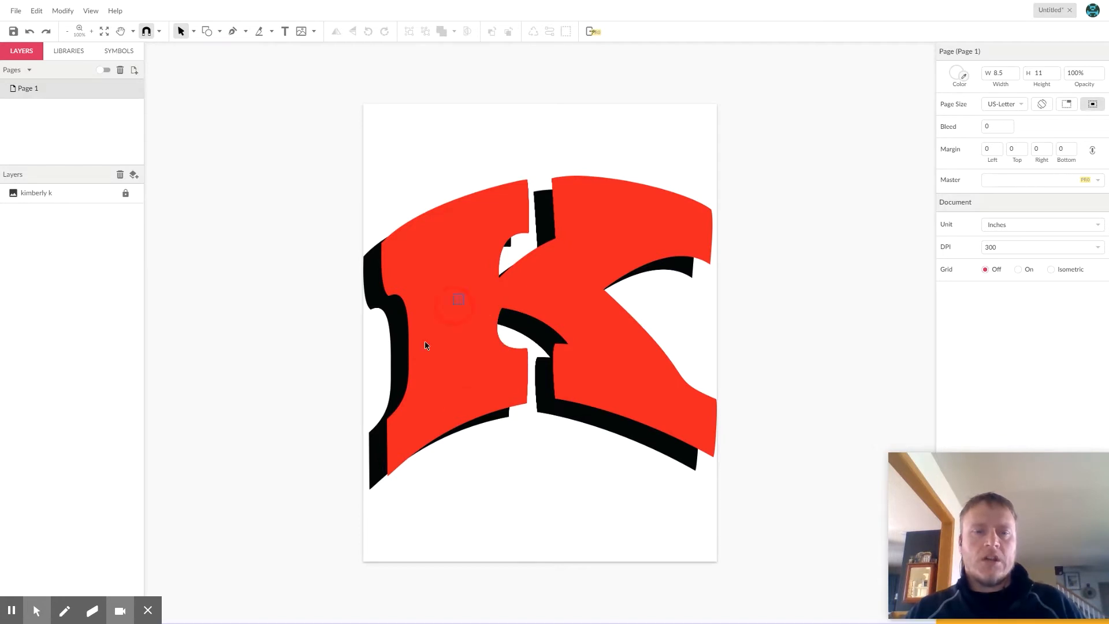
left_click(406, 367)
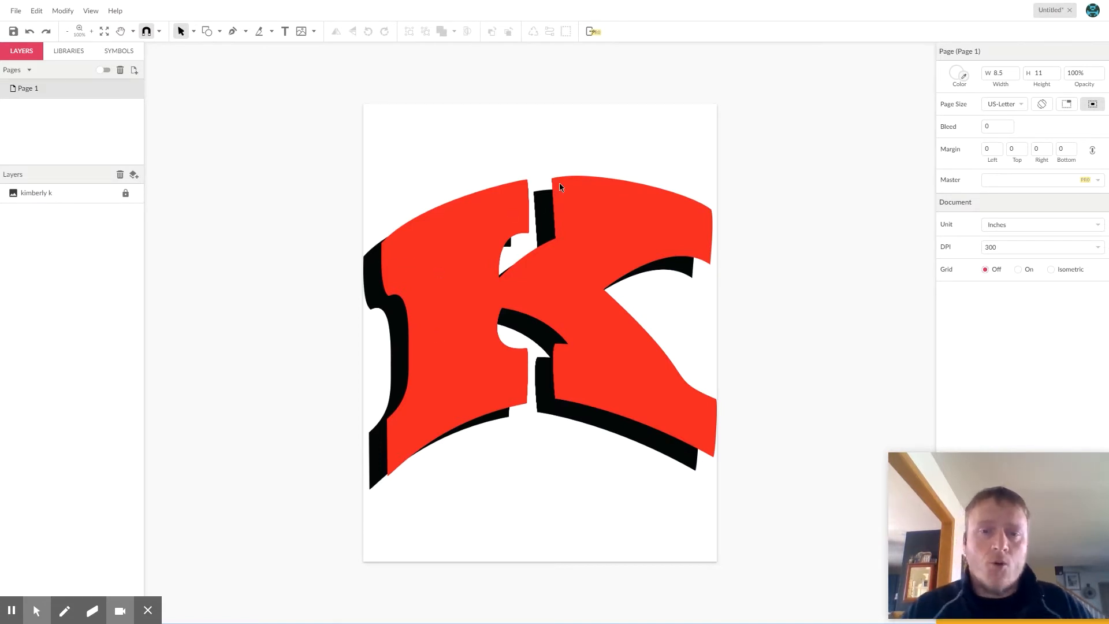
Activate the Pen tool for tracing the K and bring the letter into a larger, centred view.
left_click(235, 31)
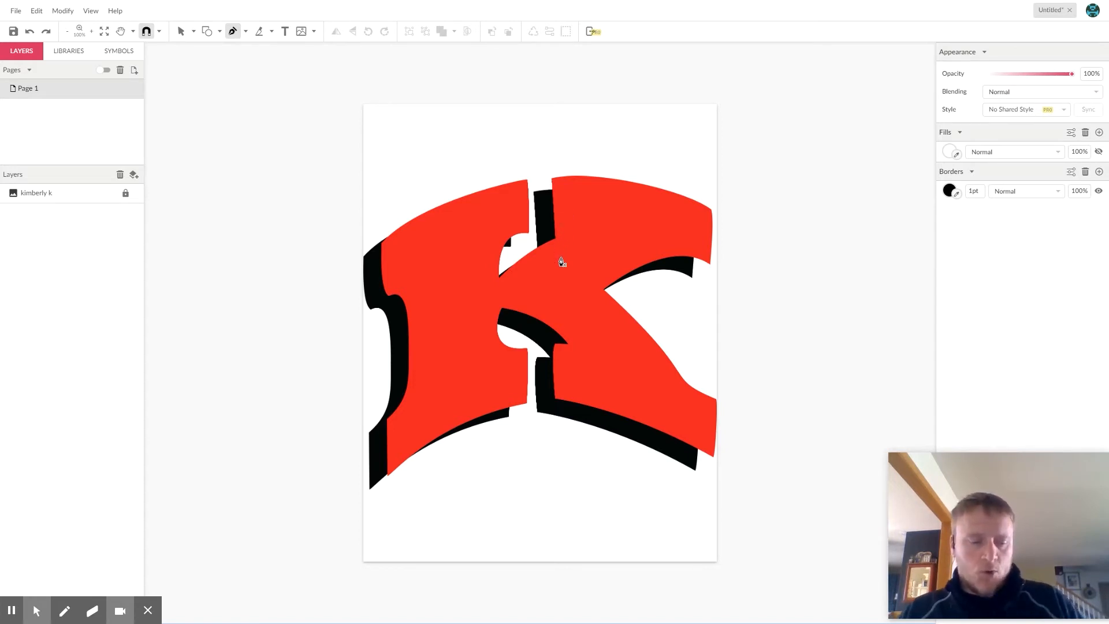
scroll(557, 231, "up", 3)
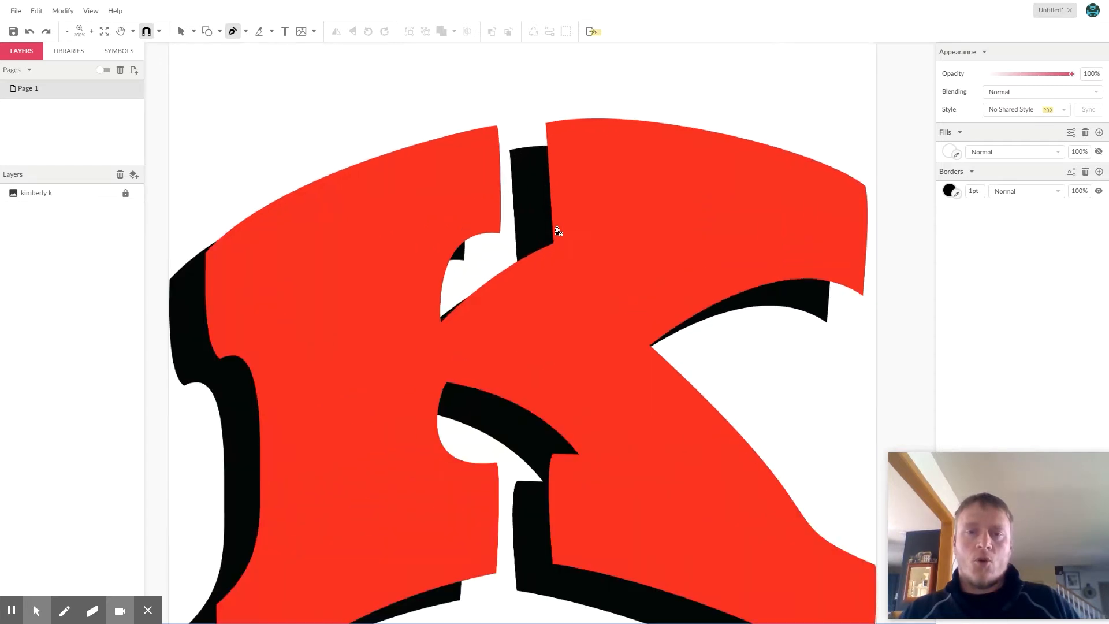
scroll(558, 231, "down", 3)
scroll(577, 225, "up", 2)
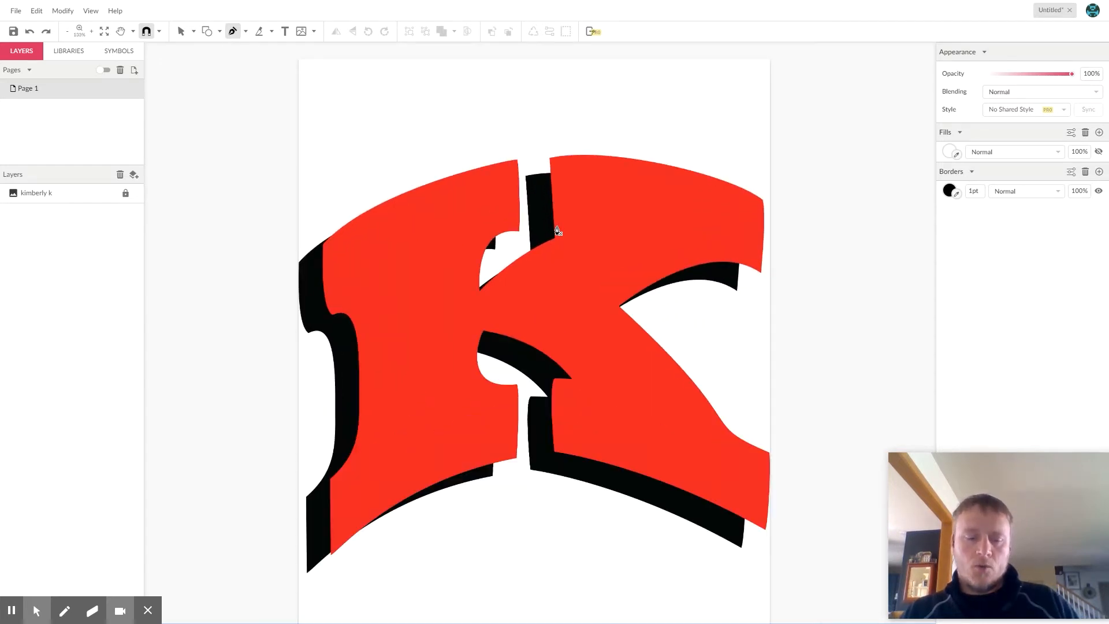
key("h")
left_click_drag(607, 208, 627, 195)
key("p")
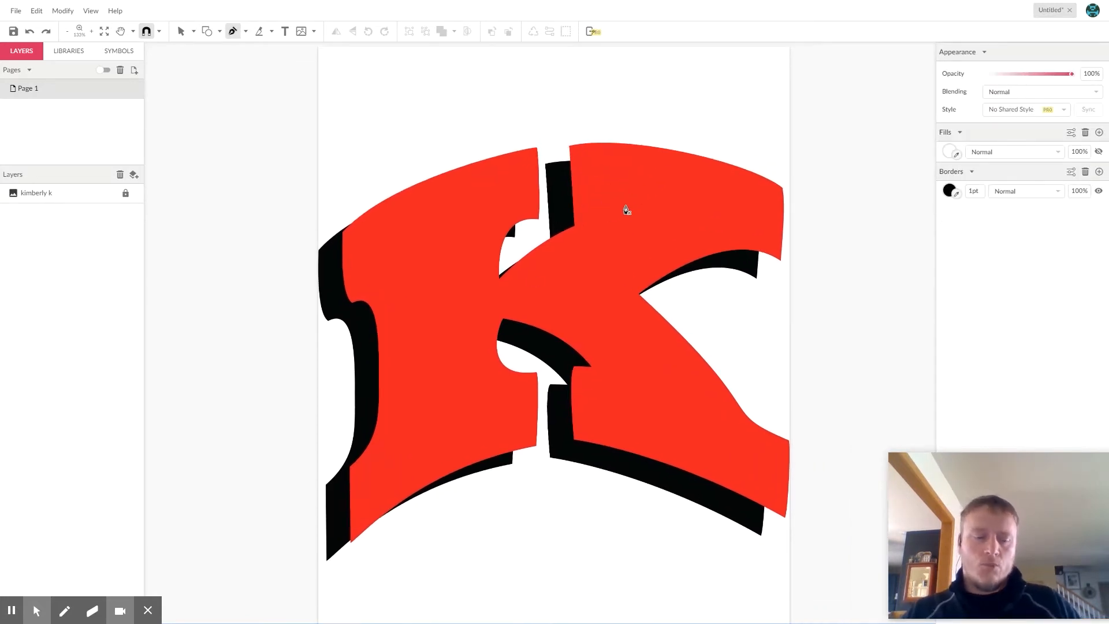
left_click(569, 148)
left_click(645, 192)
left_click_drag(741, 316, 719, 317)
key("ctrl+z")
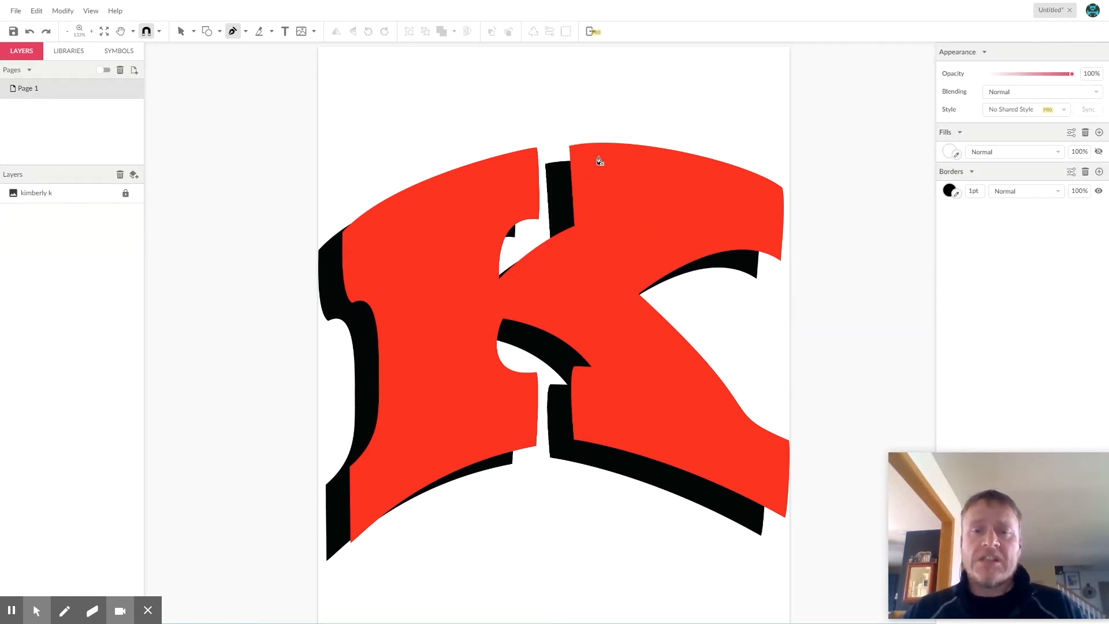
Trace the top edge of the K's upper right arm with one curved segment and remove the end anchor's outgoing handle.
scroll(598, 166, "up", 3)
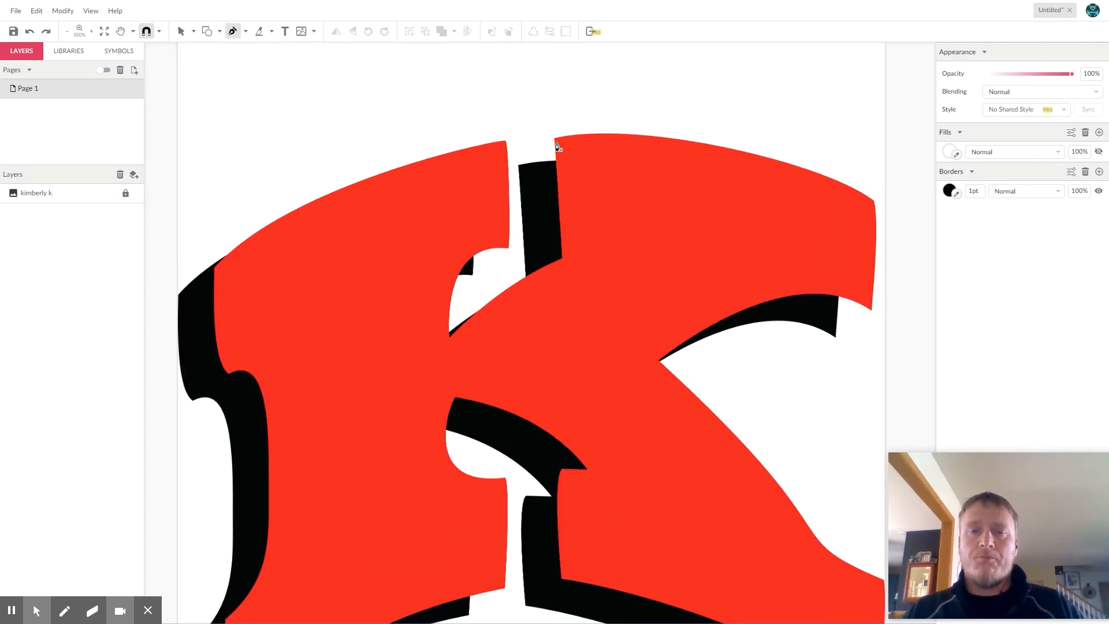
left_click(555, 139)
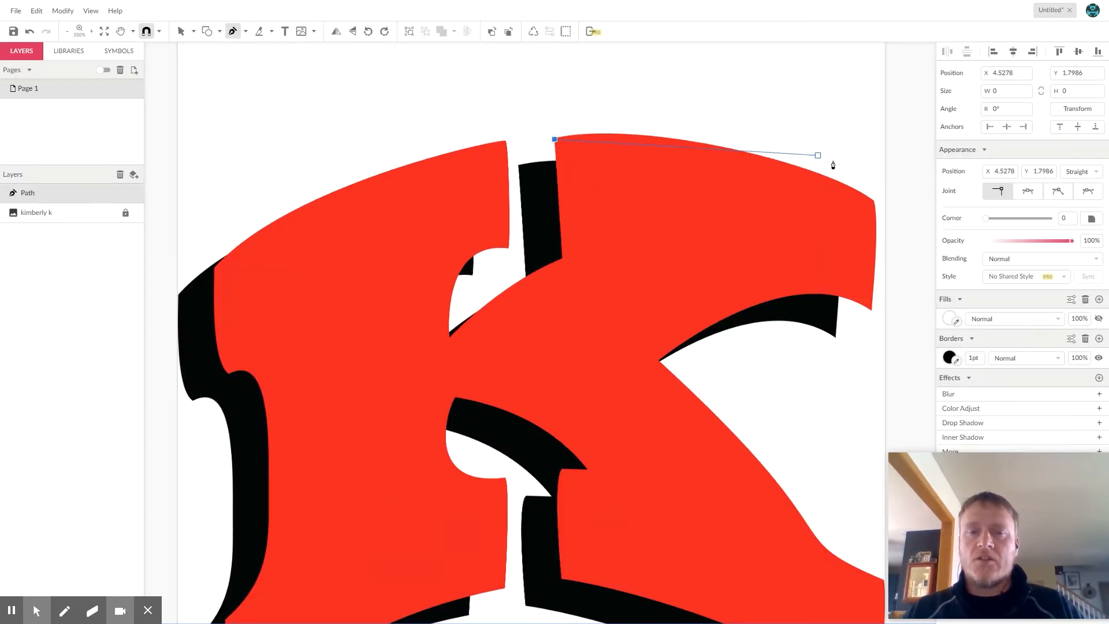
left_click_drag(872, 201, 1025, 284)
left_click(853, 272)
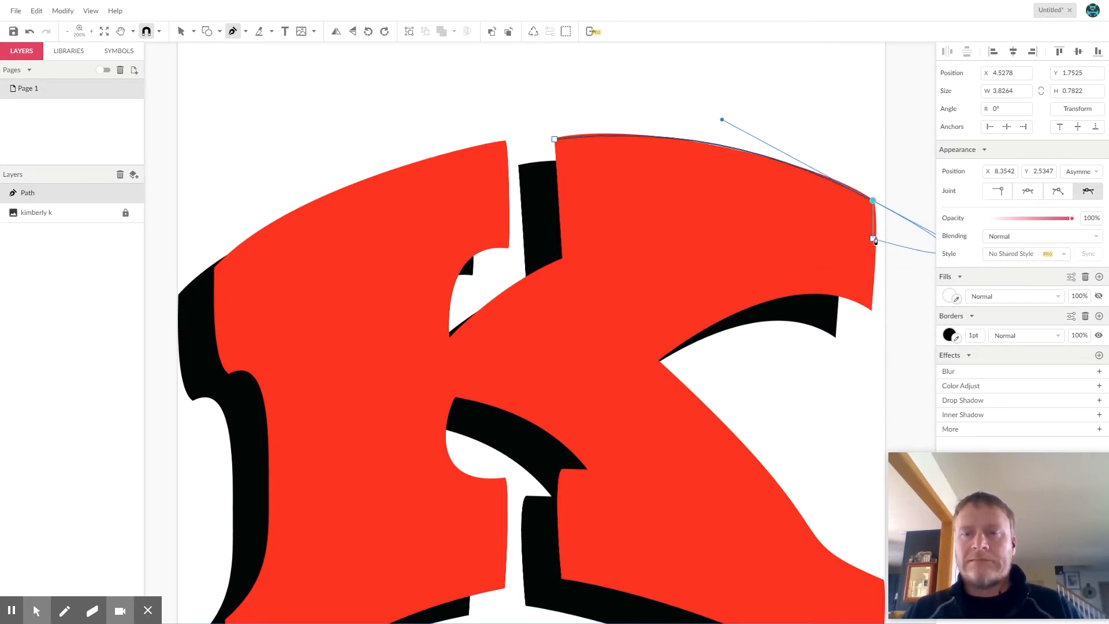
Continue the path down the arm's outer end to its lower corner with a slight curve, removing the corner's outgoing handle.
left_click(869, 313)
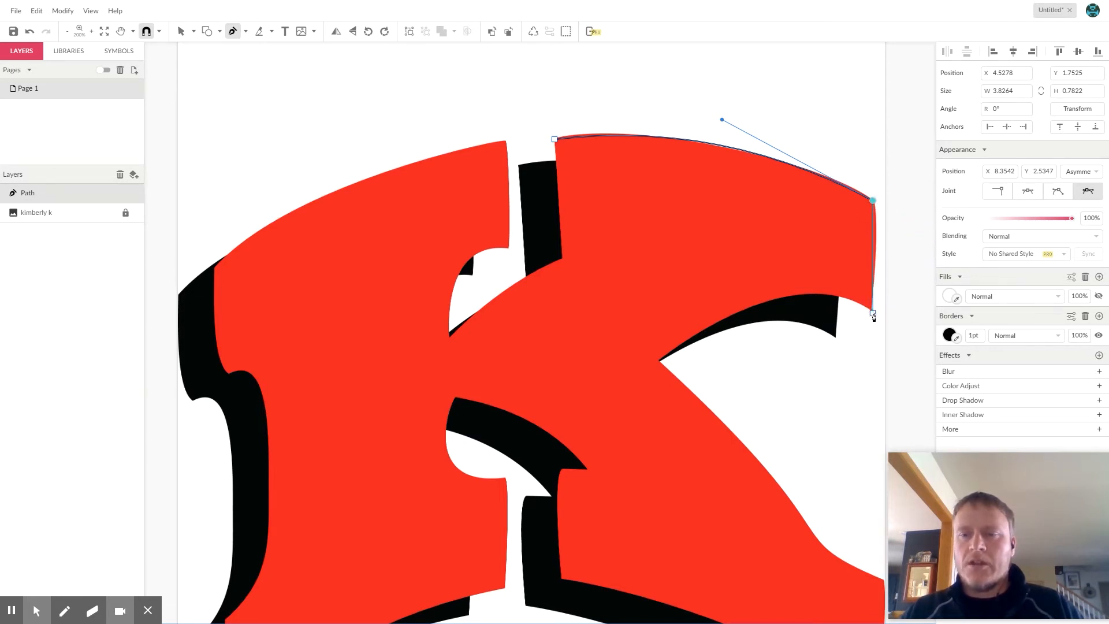
scroll(871, 314, "up", 5)
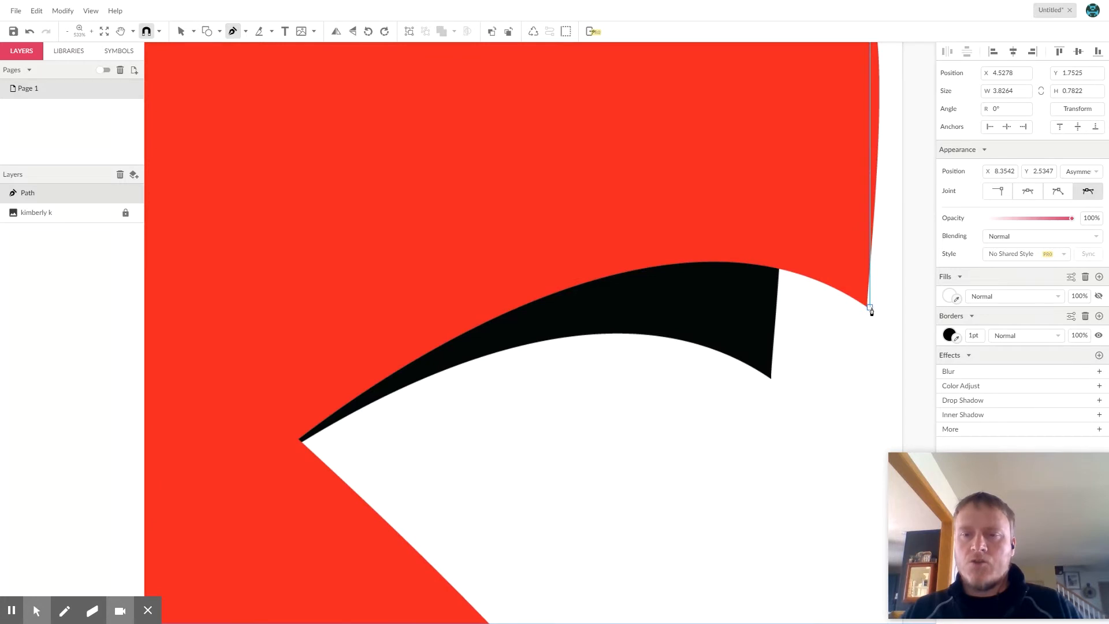
left_click_drag(868, 307, 845, 426)
scroll(845, 368, "down", 1)
scroll(845, 364, "up", 4)
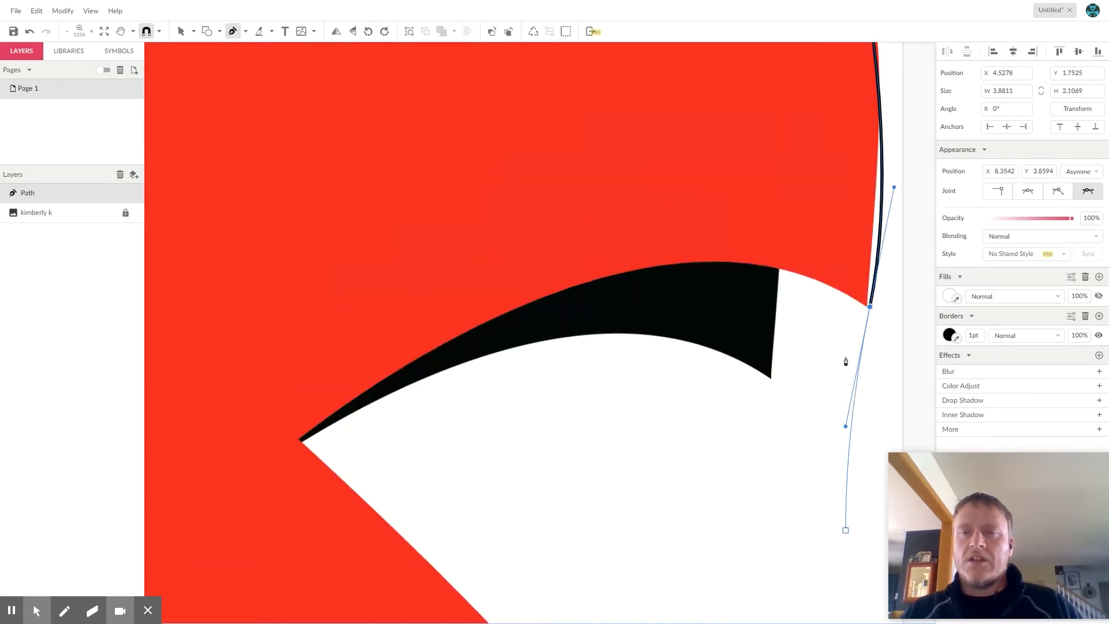
scroll(845, 356, "down", 3)
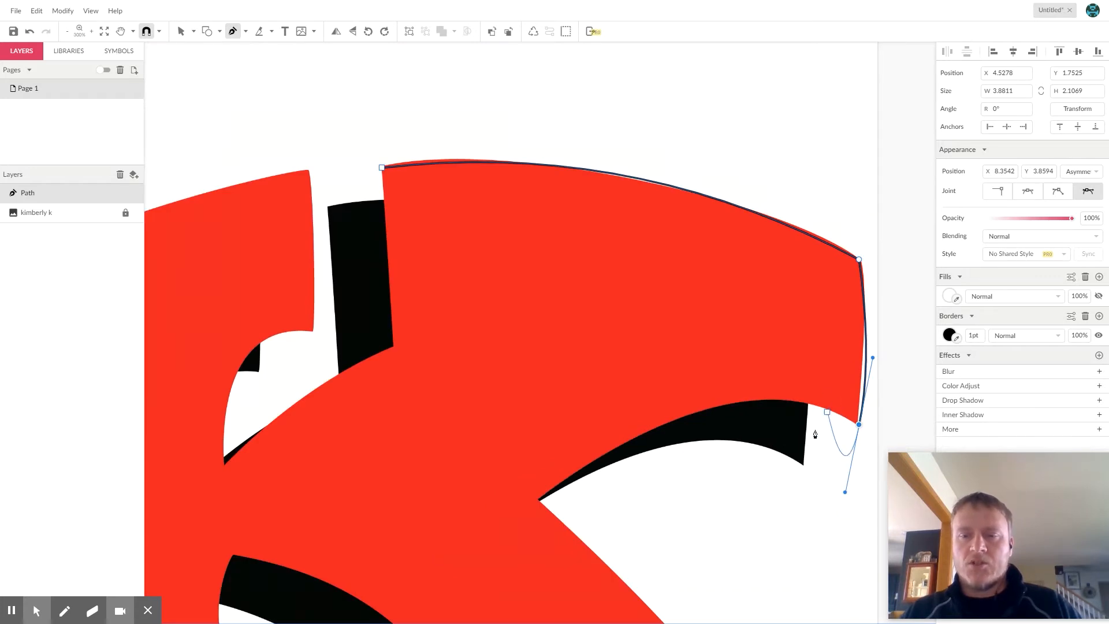
left_click(859, 425)
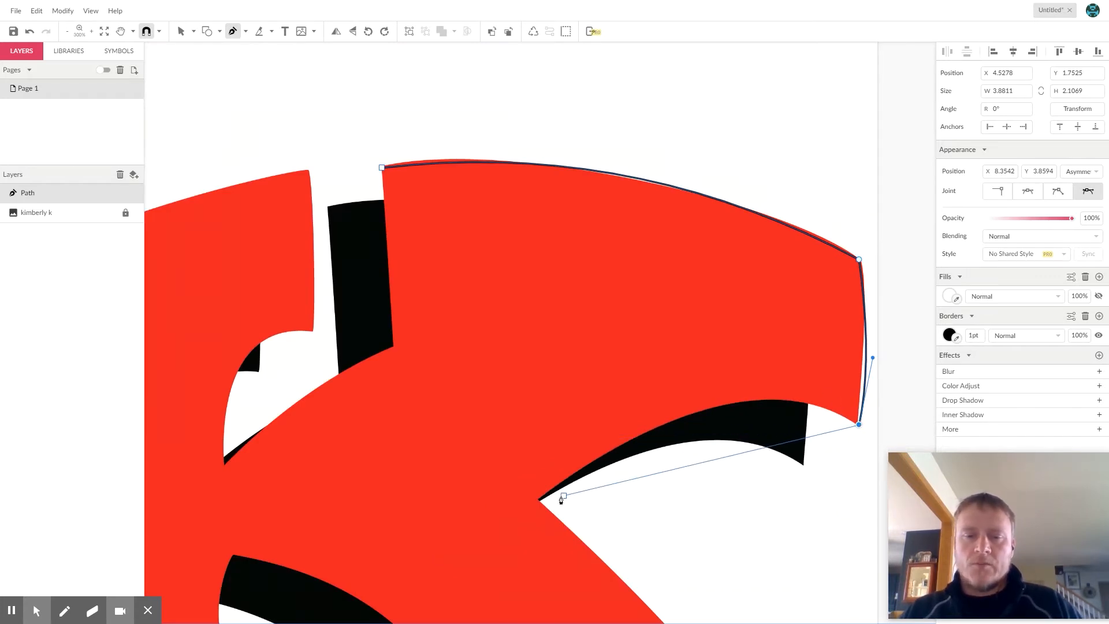
Trace the underside of the upper arm to the inner notch with a curved segment, adjusting its handle to match the red edge.
left_click(537, 504)
left_click_drag(537, 504, 323, 622)
key("space")
left_click_drag(662, 445, 589, 263)
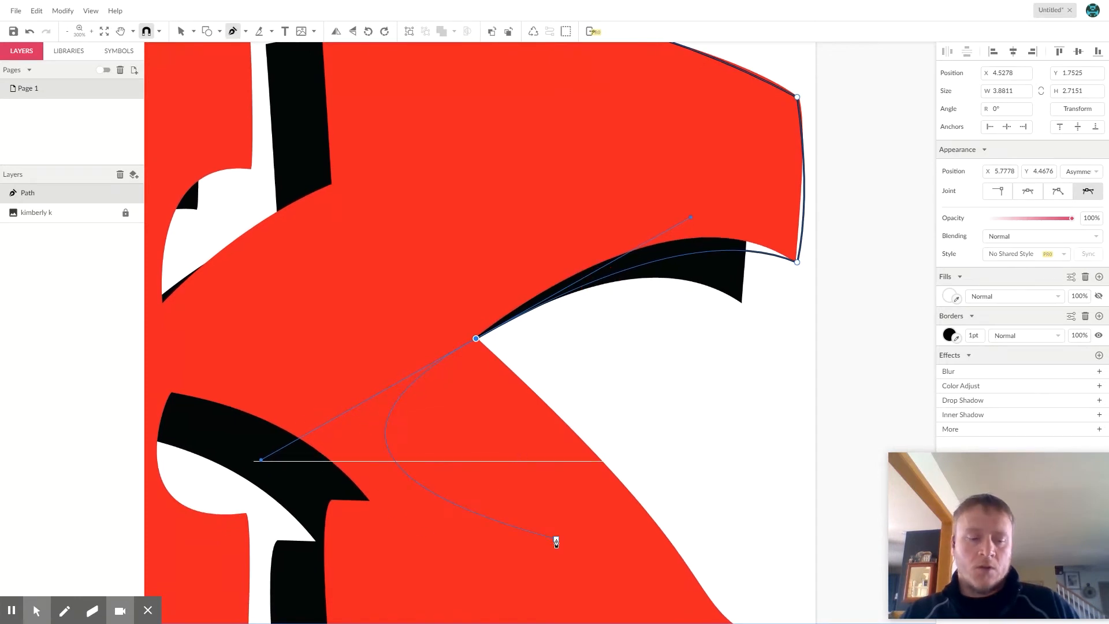
key("Escape")
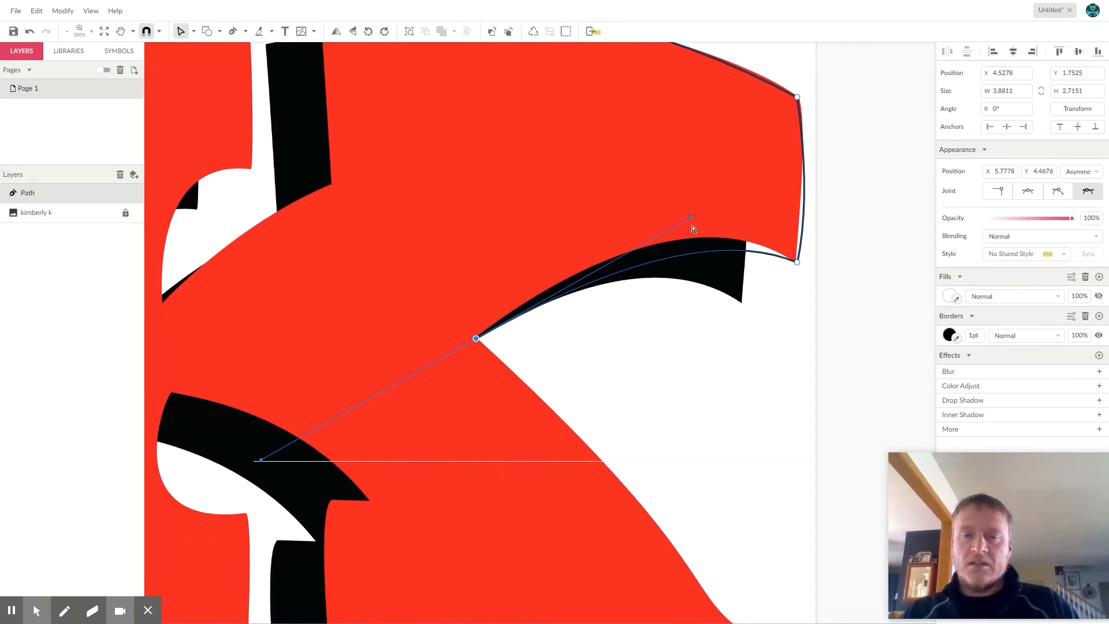
left_click_drag(693, 220, 676, 188)
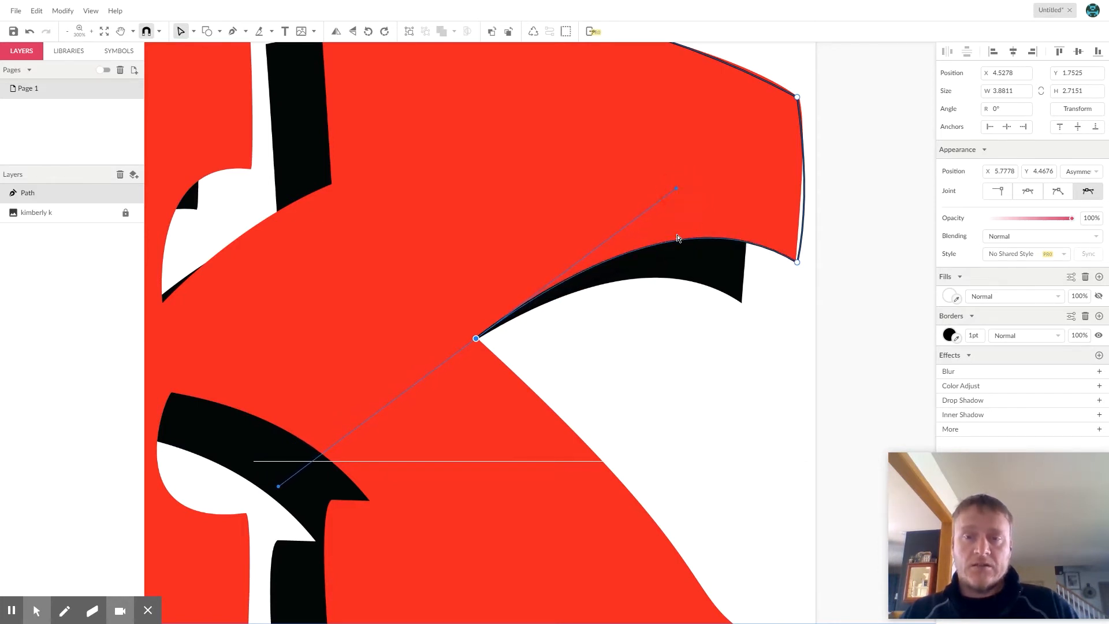
Turn the notch anchor into a corner and trace the lower leg's upper edge in two curved segments to the leg's outer tip.
key("p")
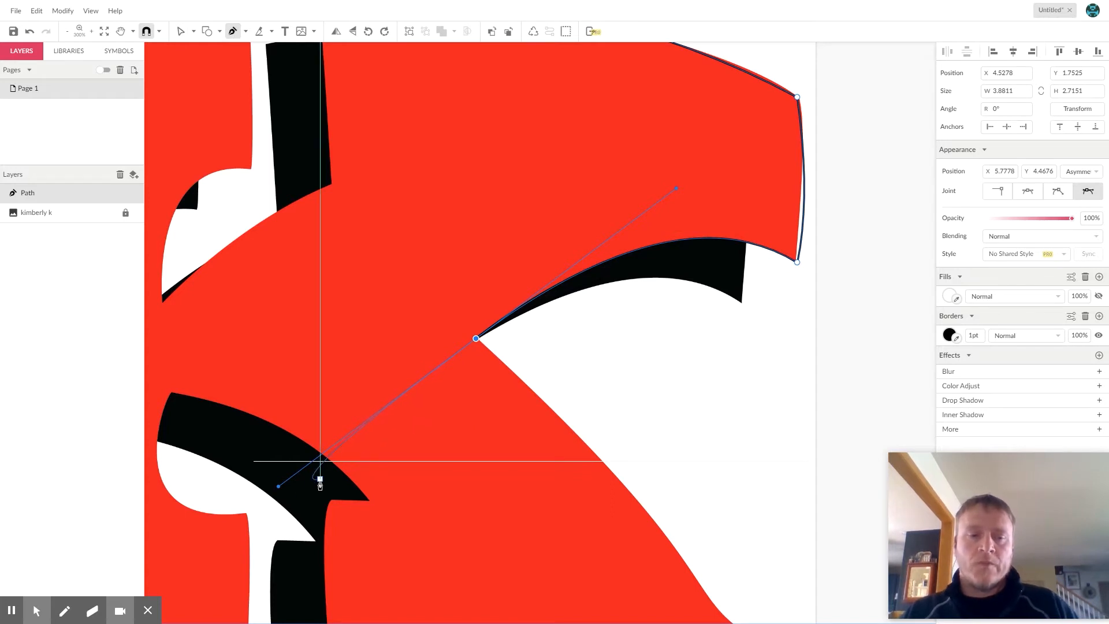
left_click(476, 340)
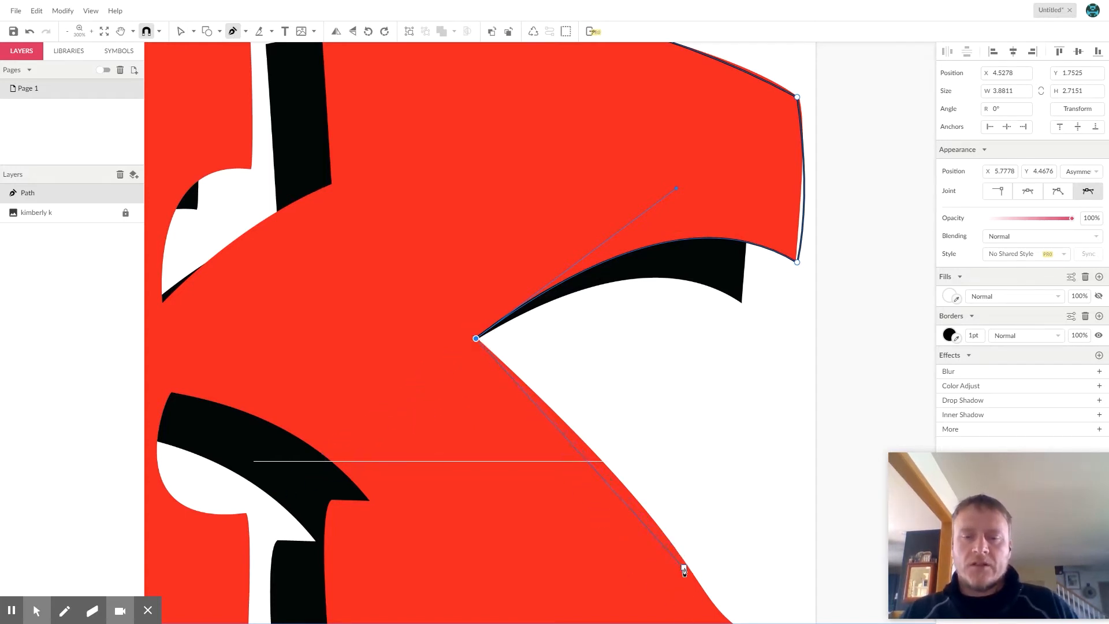
left_click_drag(692, 571, 495, 137)
key("space")
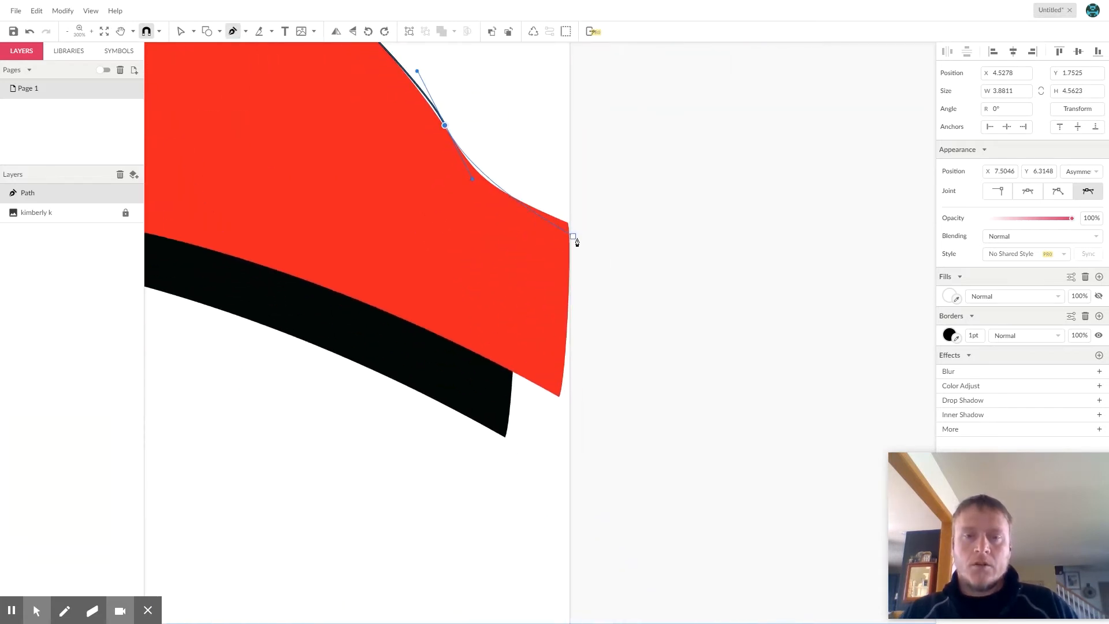
left_click_drag(568, 224, 604, 224)
left_click(570, 224)
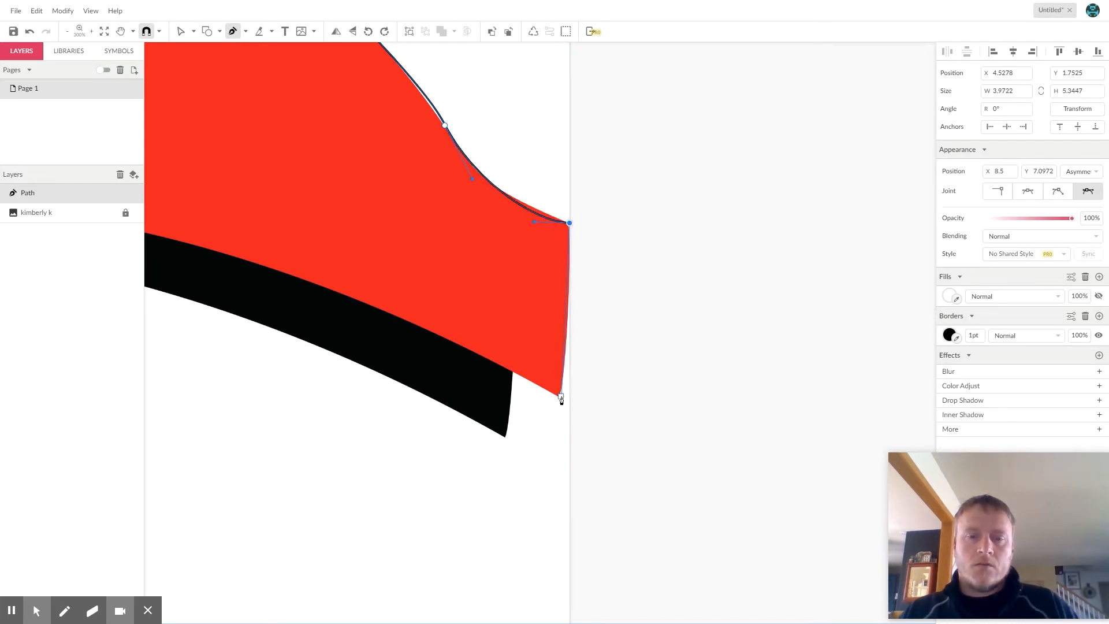
Trace the lower leg's outer end down to its bottom corner with a slight curve, removing the corner's outgoing handle.
mouse_move(561, 397)
left_mouse_down()
mouse_move(551, 398)
mouse_move(558, 413)
left_mouse_up()
key("space")
left_click_drag(416, 337, 888, 471)
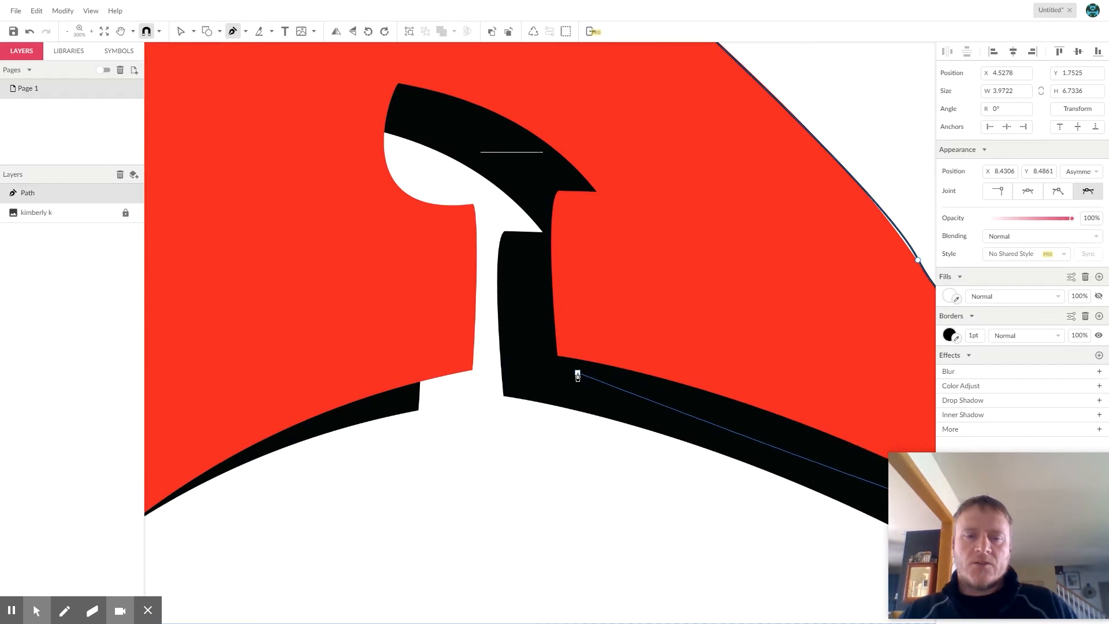
key("space")
left_click_drag(750, 440, 468, 289)
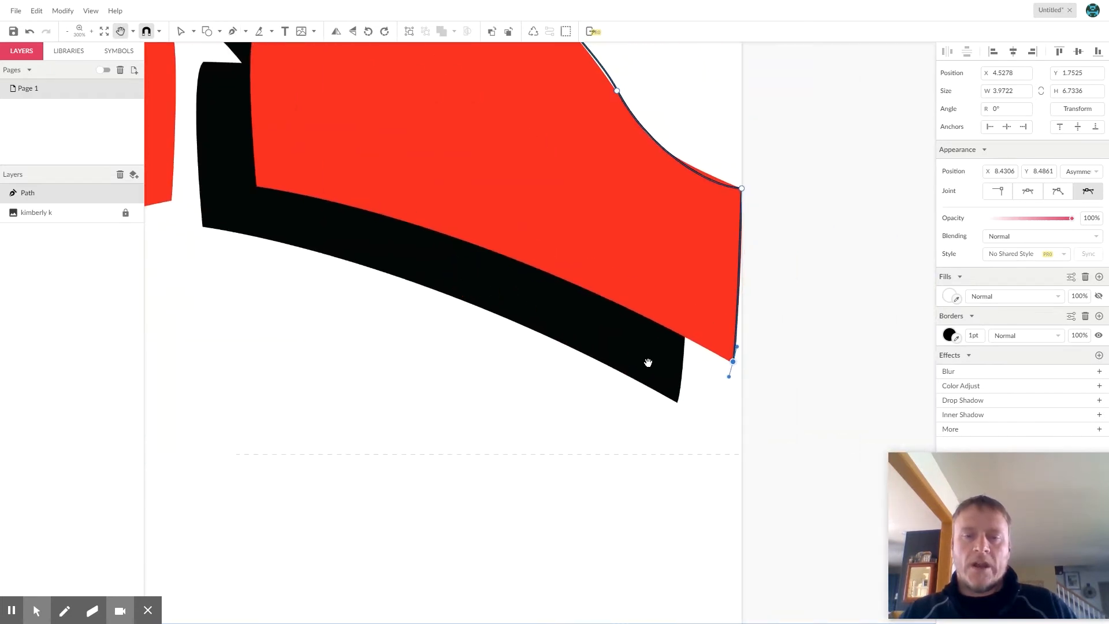
left_click(732, 363)
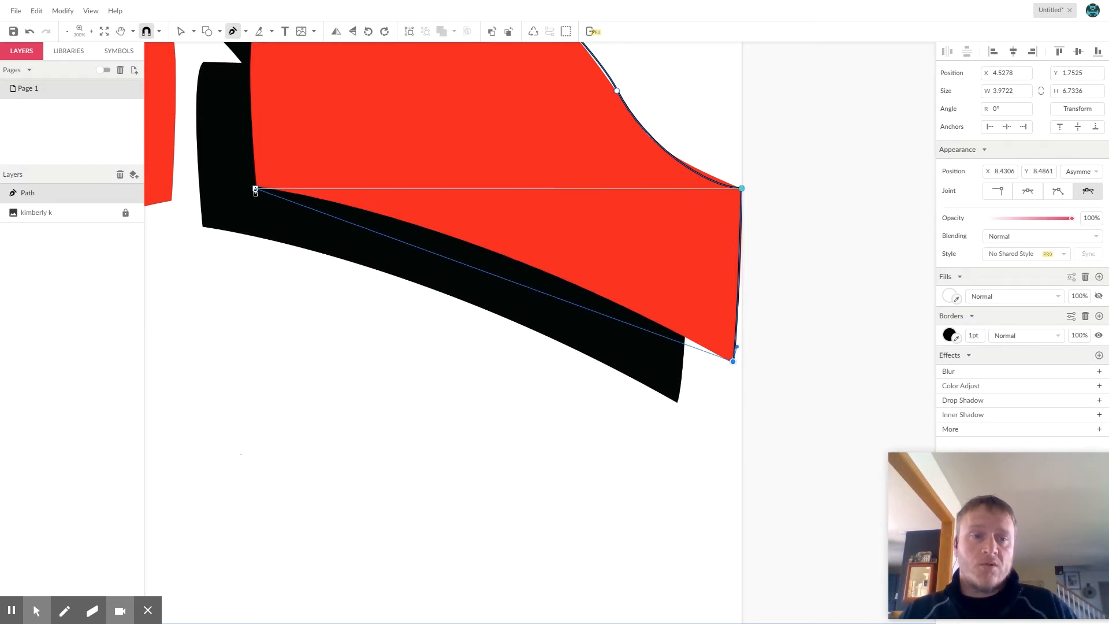
Trace the underside of the lower leg back to its inner bottom corner with one curved segment, removing the outgoing handle.
left_click_drag(257, 185, 58, 154)
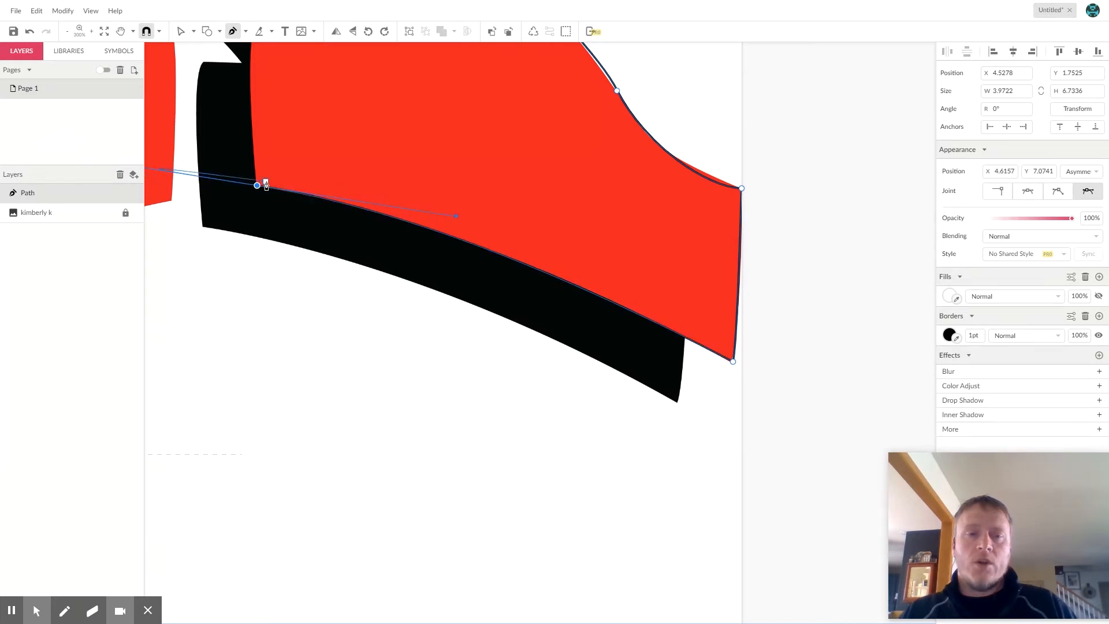
key("space")
left_click_drag(267, 180, 394, 238)
left_click_drag(468, 257, 479, 260)
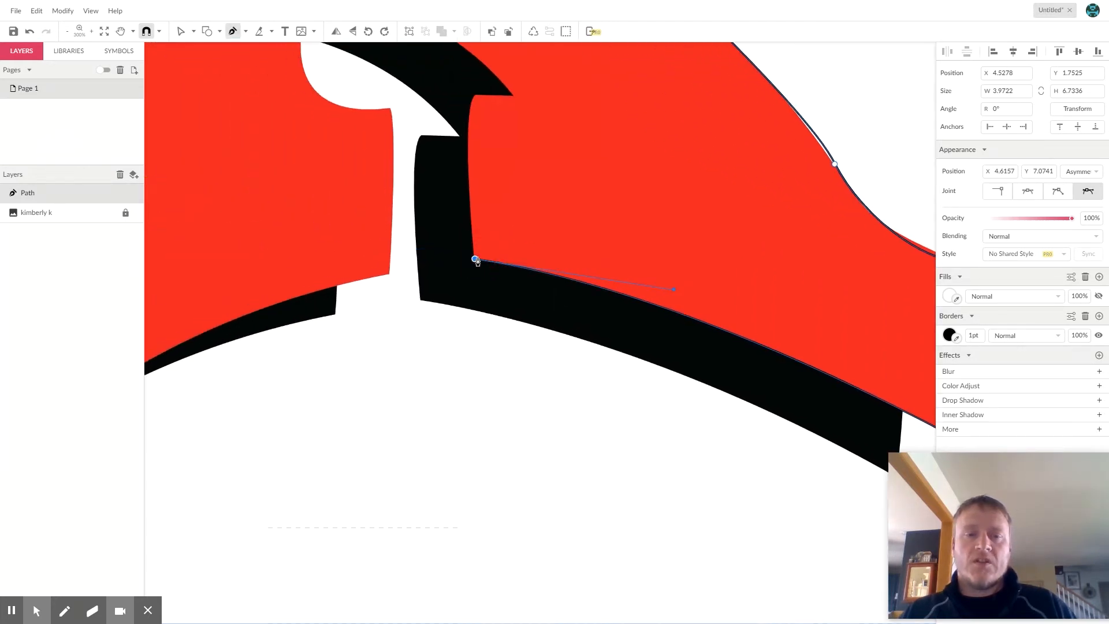
Trace the leg's inner edge upward with a slight curve, make its end a corner, and add a short straight segment to the crescent's lower tip.
left_click(475, 97)
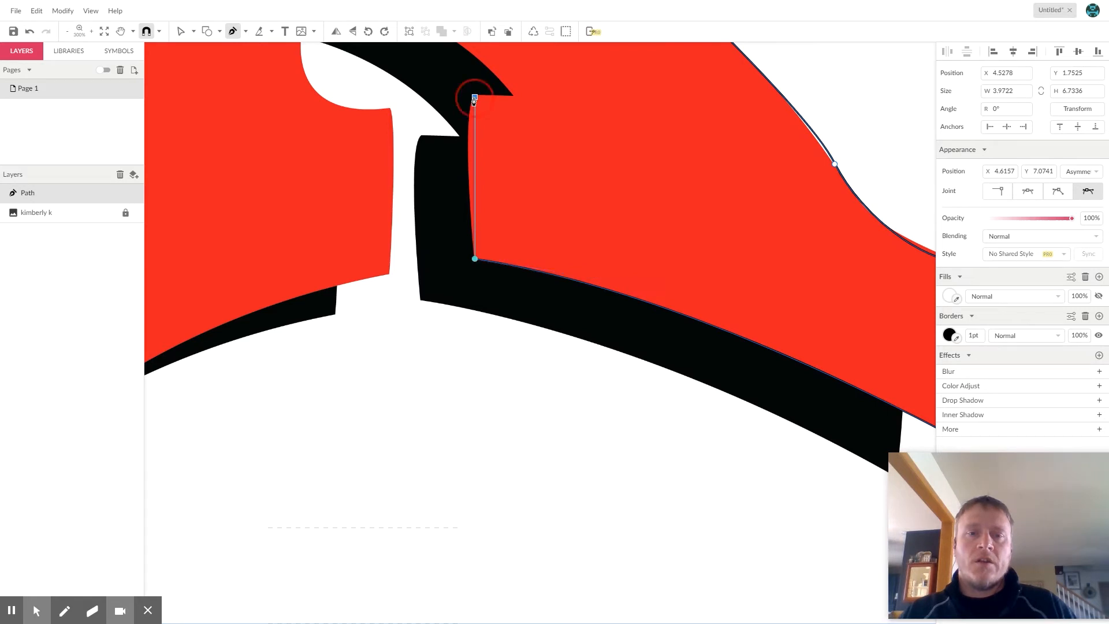
left_click_drag(474, 97, 491, 77)
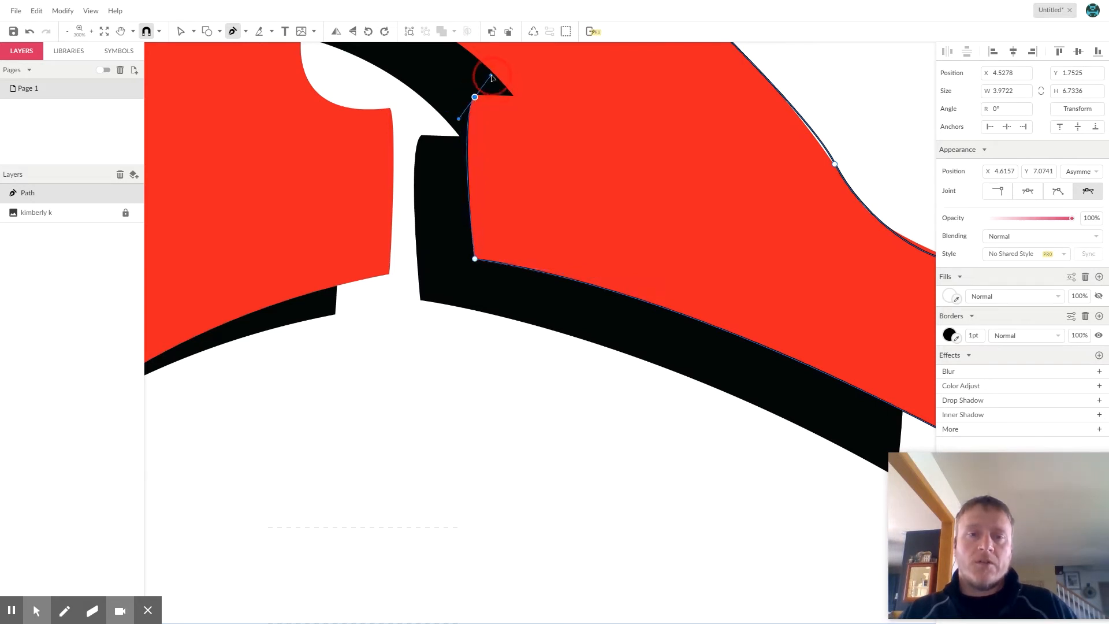
left_click(475, 97)
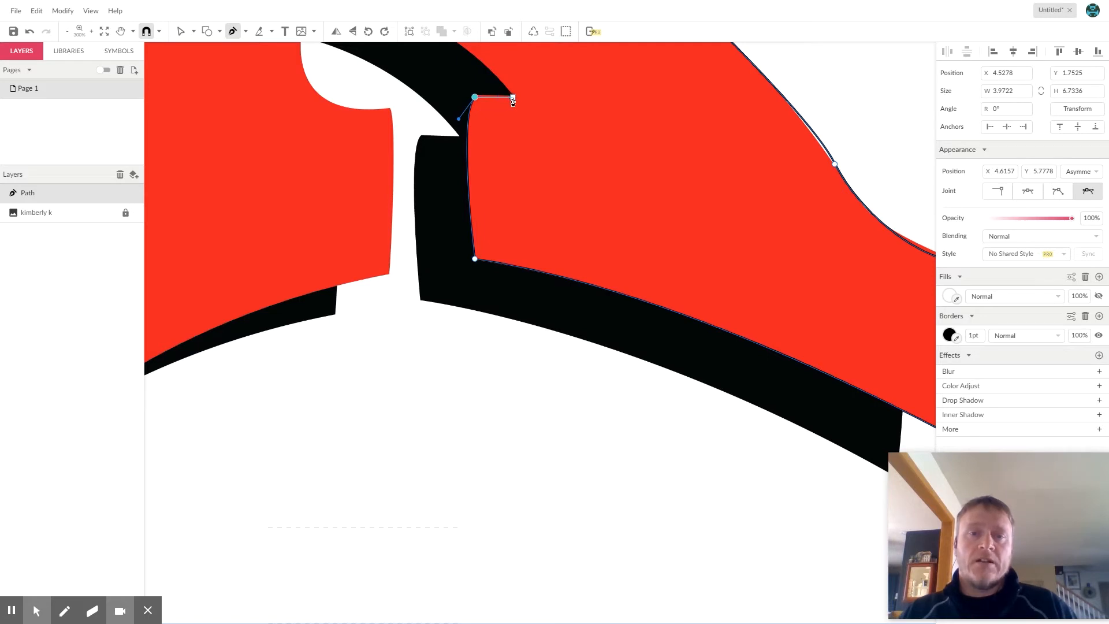
left_click(513, 99)
Trace the upper edge of the black crescent to its upper end with one curved segment, adjusting the handle to match.
left_click_drag(527, 104, 661, 222)
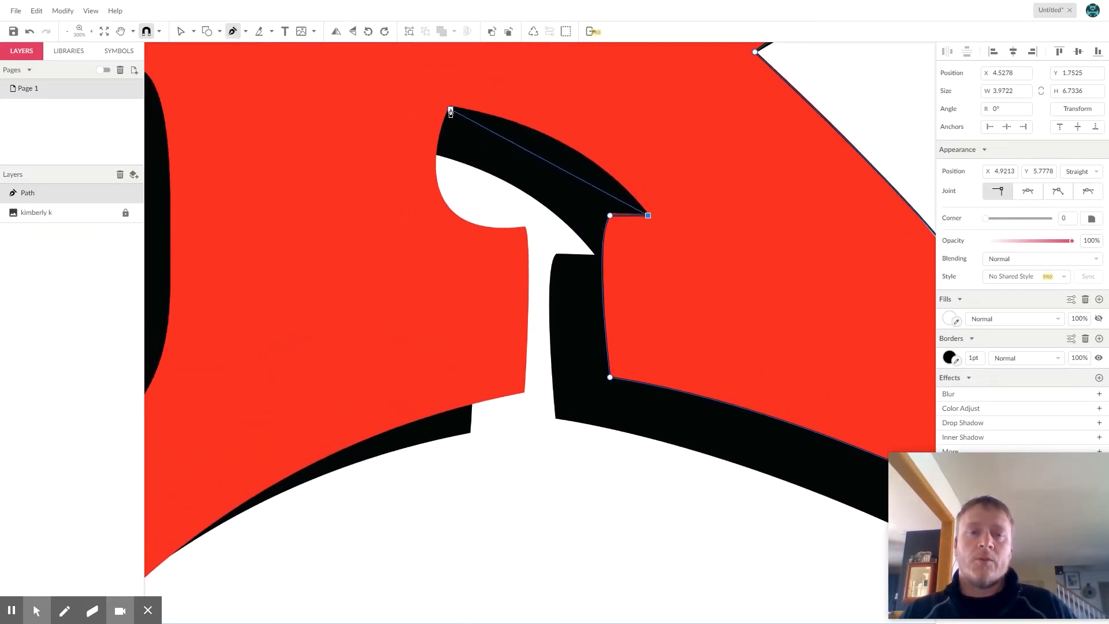
left_click_drag(451, 110, 337, 97)
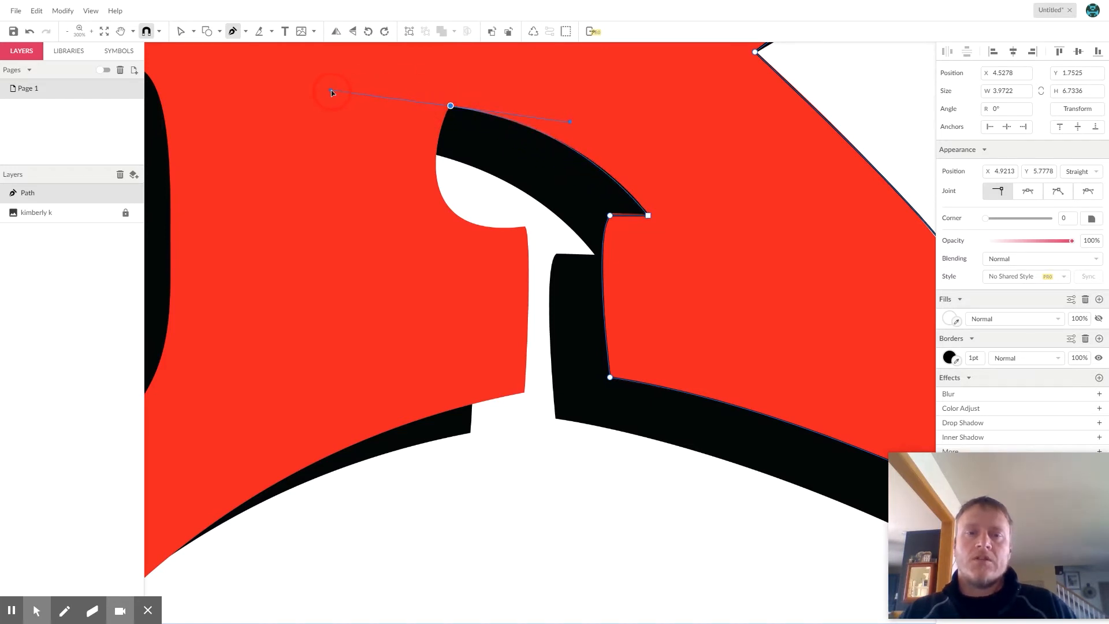
left_click_drag(333, 92, 331, 90)
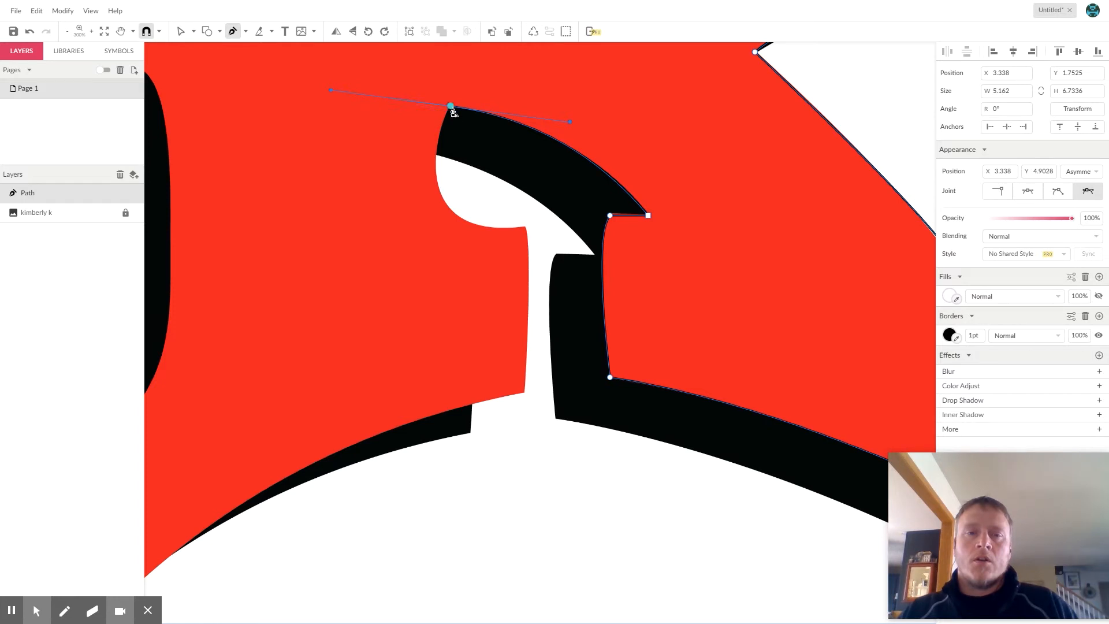
Trace the crescent's end and the rounded cut-out below it in two curved segments to the stem's corner, removing the corner's outgoing handle.
left_click_drag(446, 205, 479, 238)
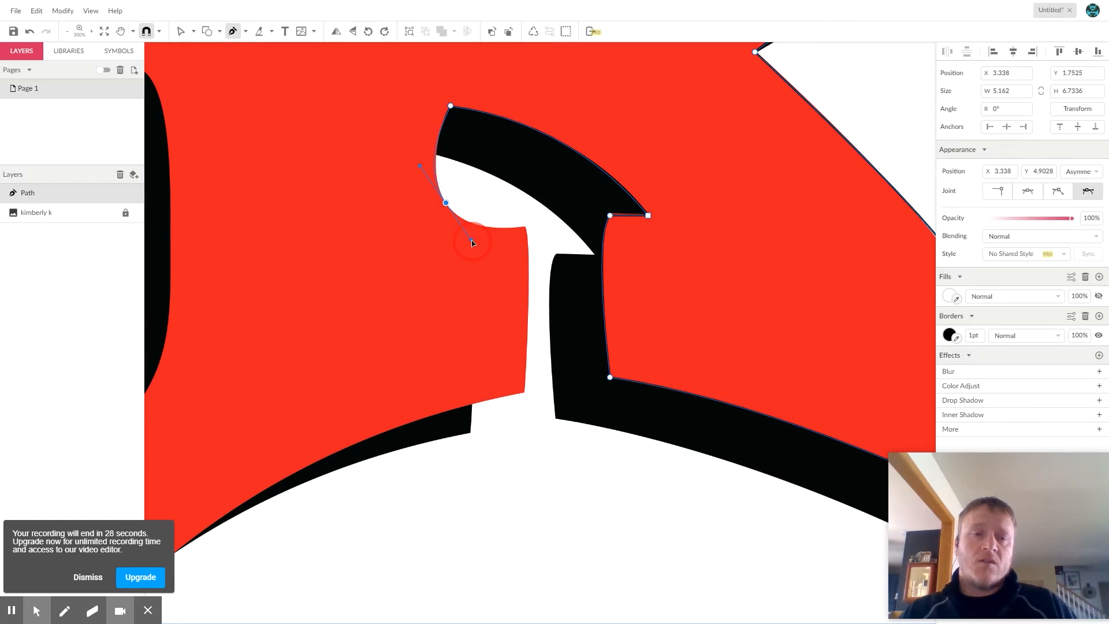
left_click(467, 244)
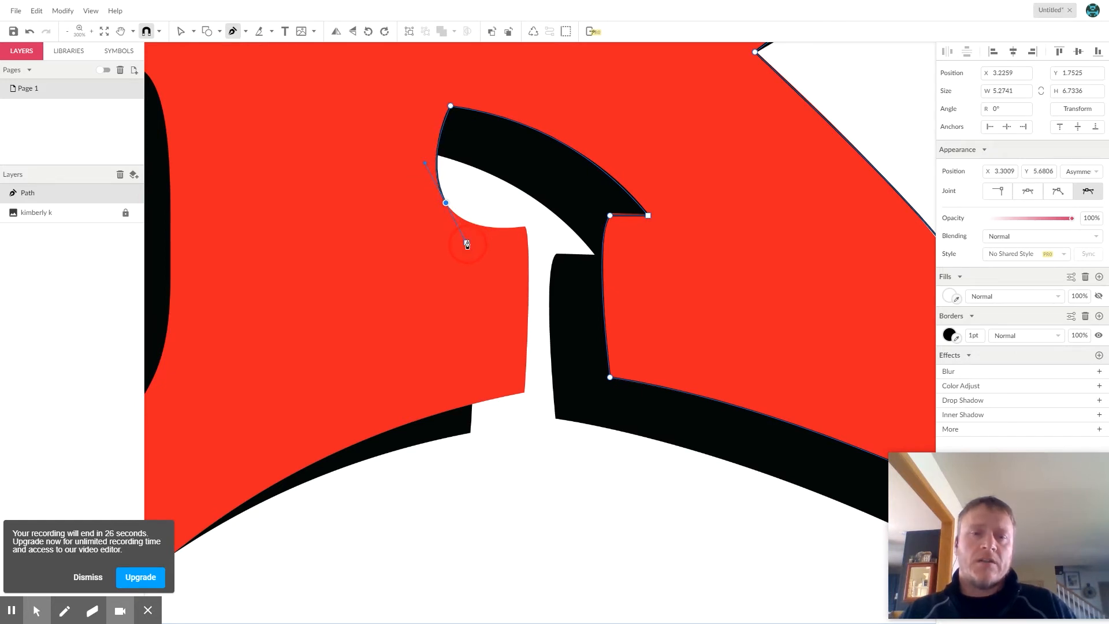
left_click_drag(524, 231, 542, 231)
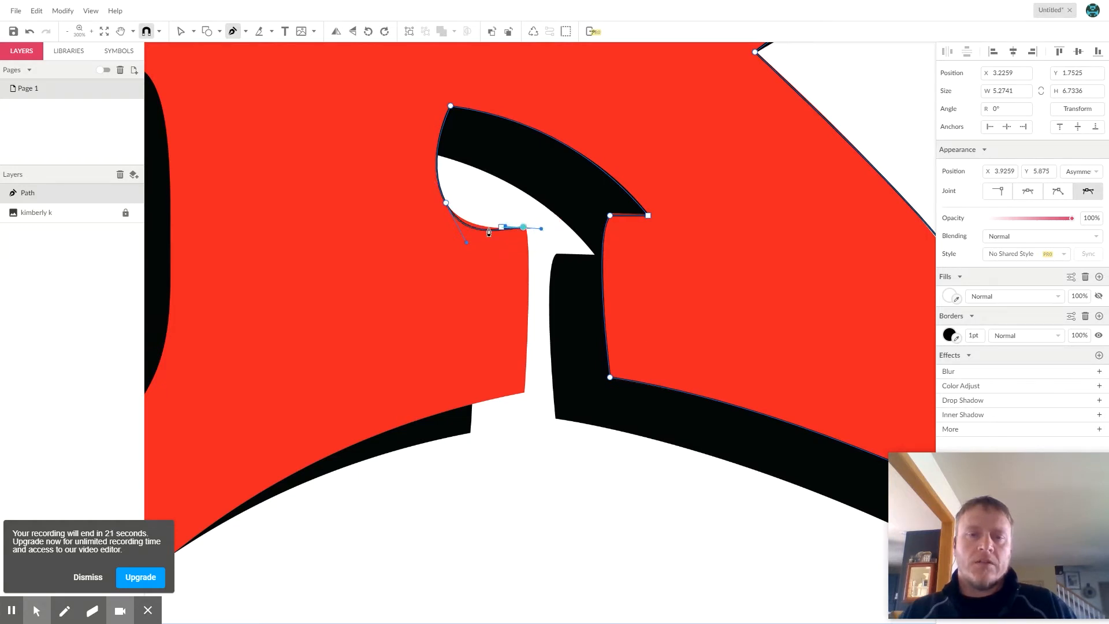
left_click(524, 228)
Trace the stem's inner edge down to the foot's inner bottom corner with a slight curve, removing the corner's outgoing handle.
left_click(523, 385)
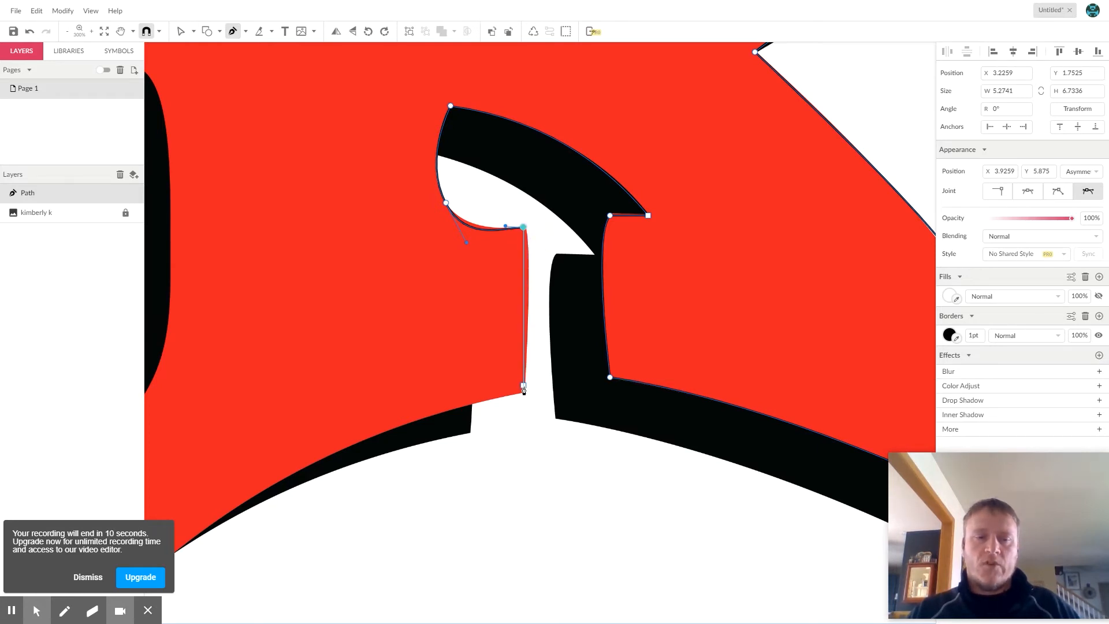
left_click_drag(522, 395, 518, 413)
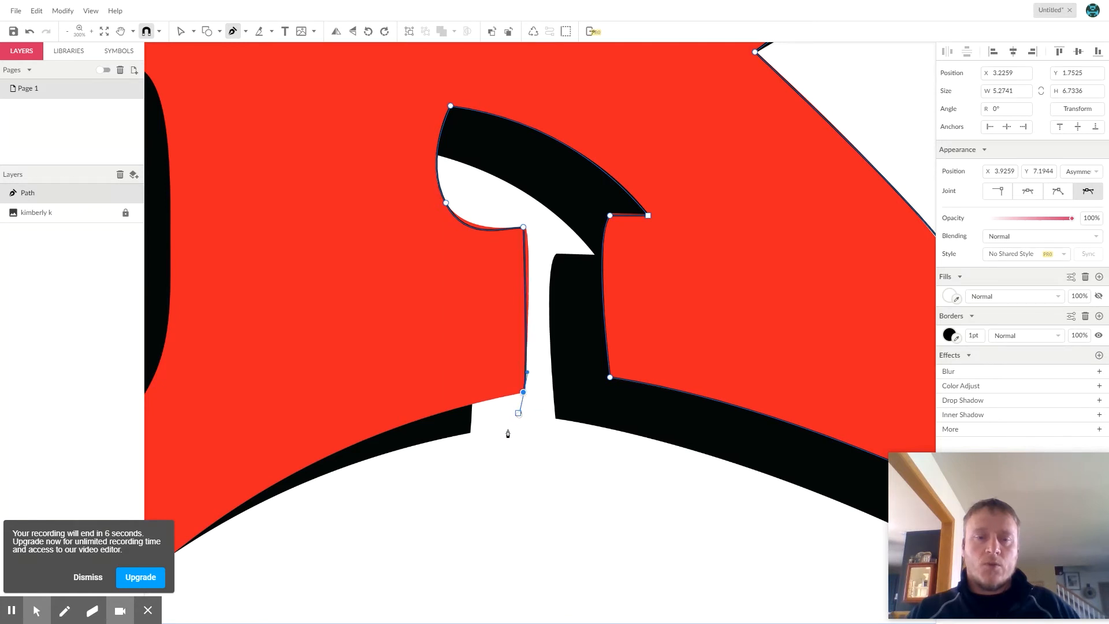
left_click(524, 394)
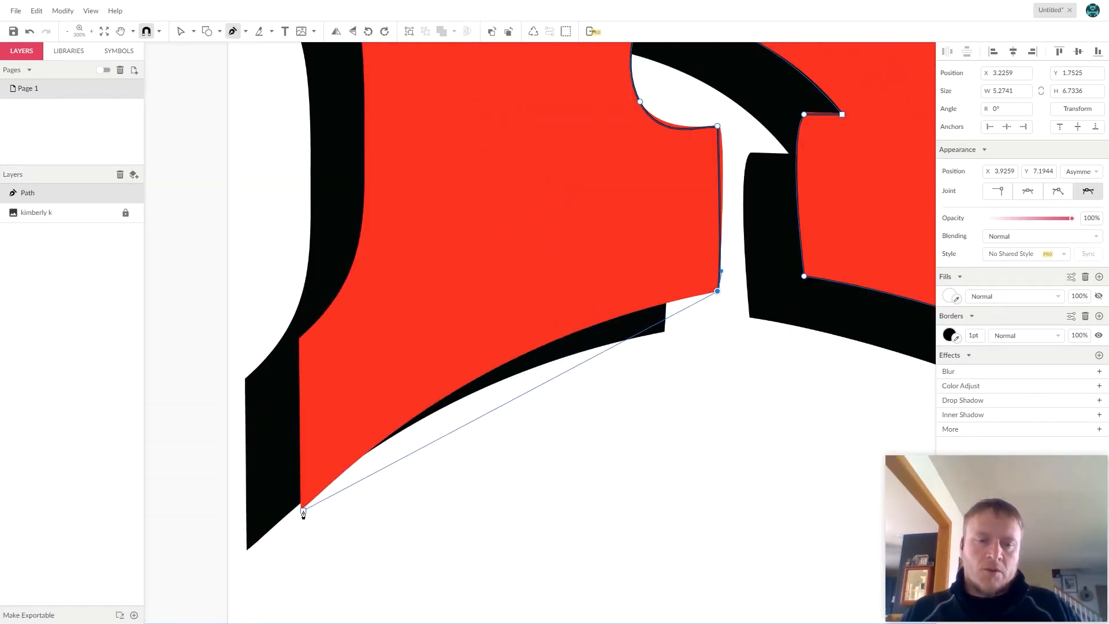
Trace the foot's bottom edge to its outer tip, lengthen the curve handle to match the red edge, and remove the outgoing handle.
left_click_drag(303, 512, 220, 603)
key("Escape")
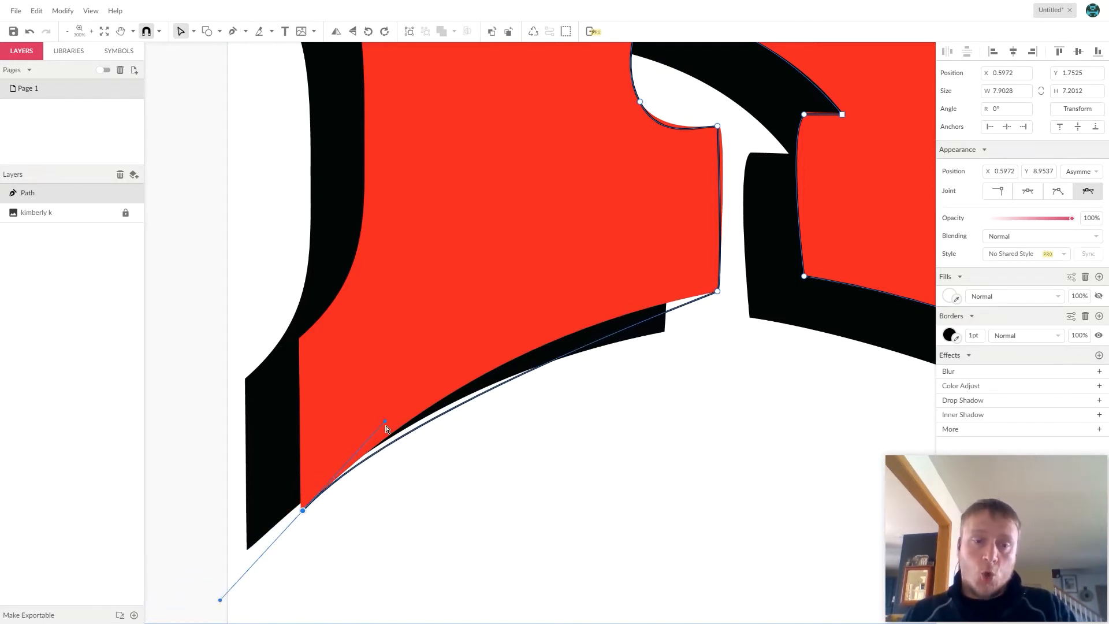
left_click_drag(387, 423, 503, 328)
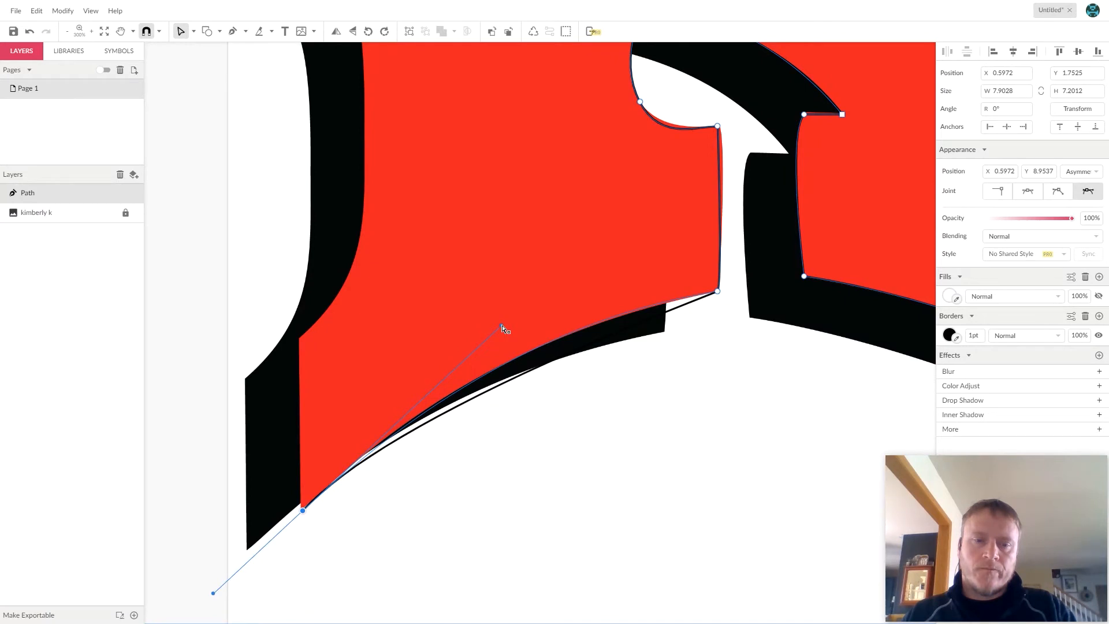
key("p")
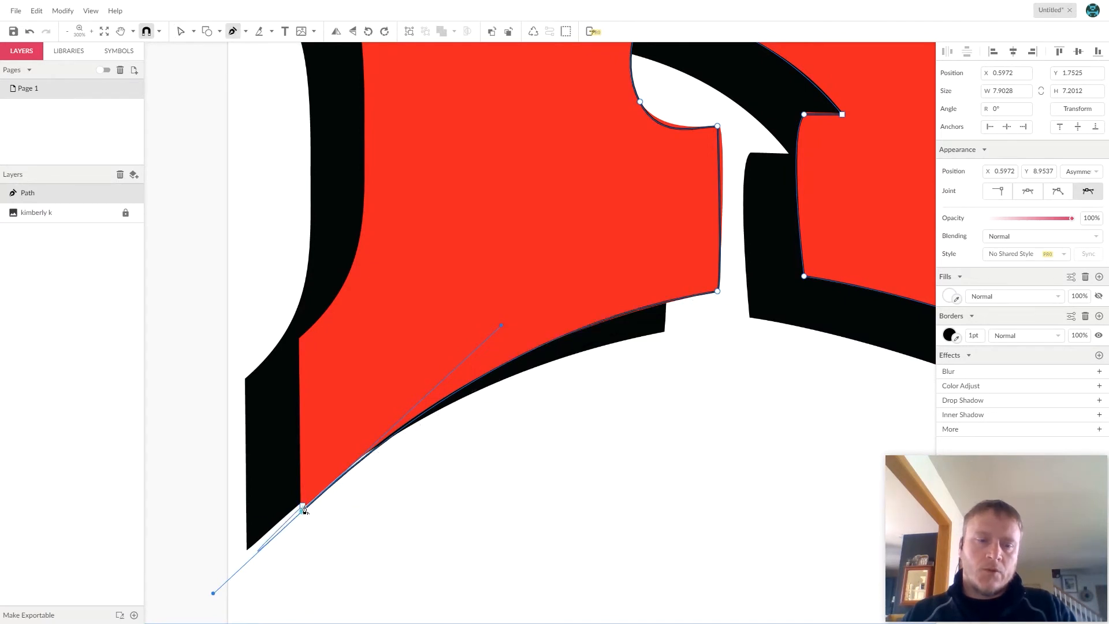
left_click(304, 510)
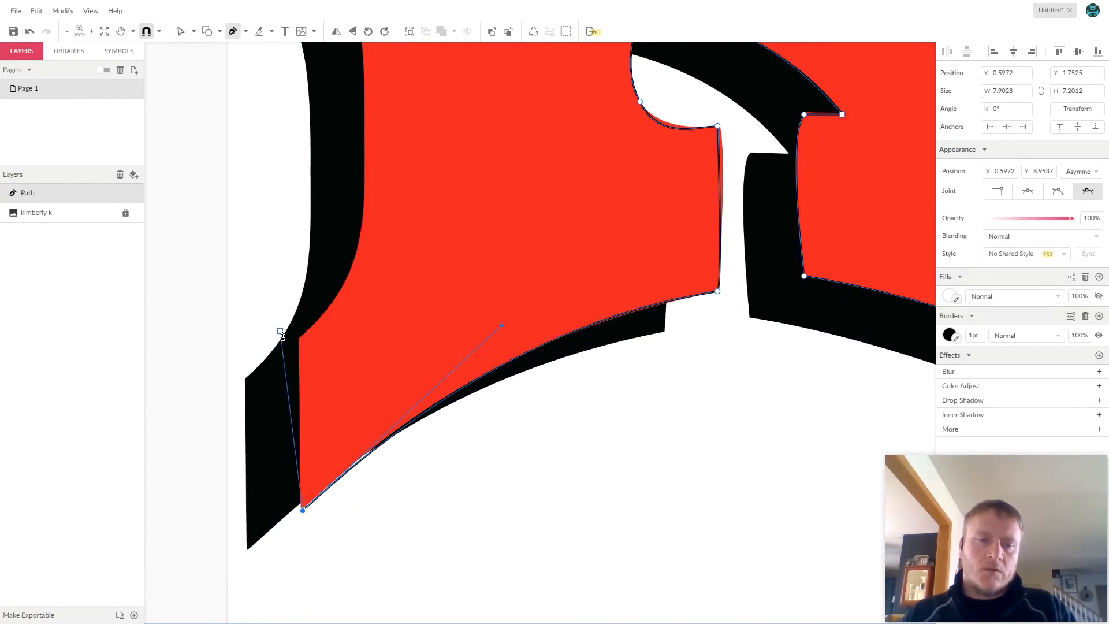
Add a straight segment up the foot's outer side, followed by a curved segment onto the stem's outer edge.
left_click(302, 340)
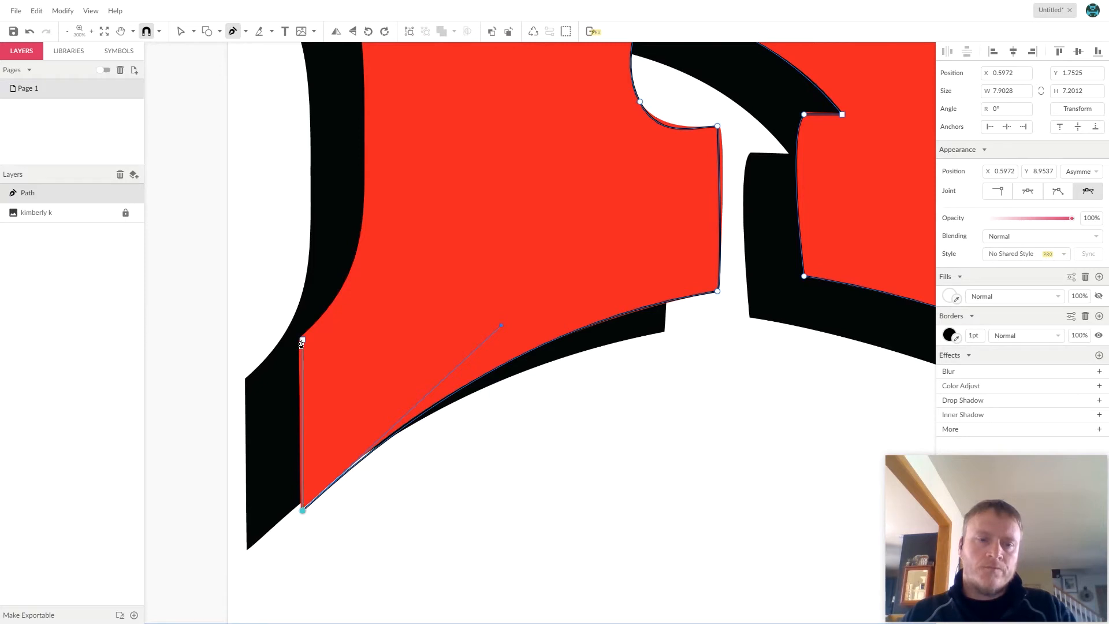
left_click(299, 340)
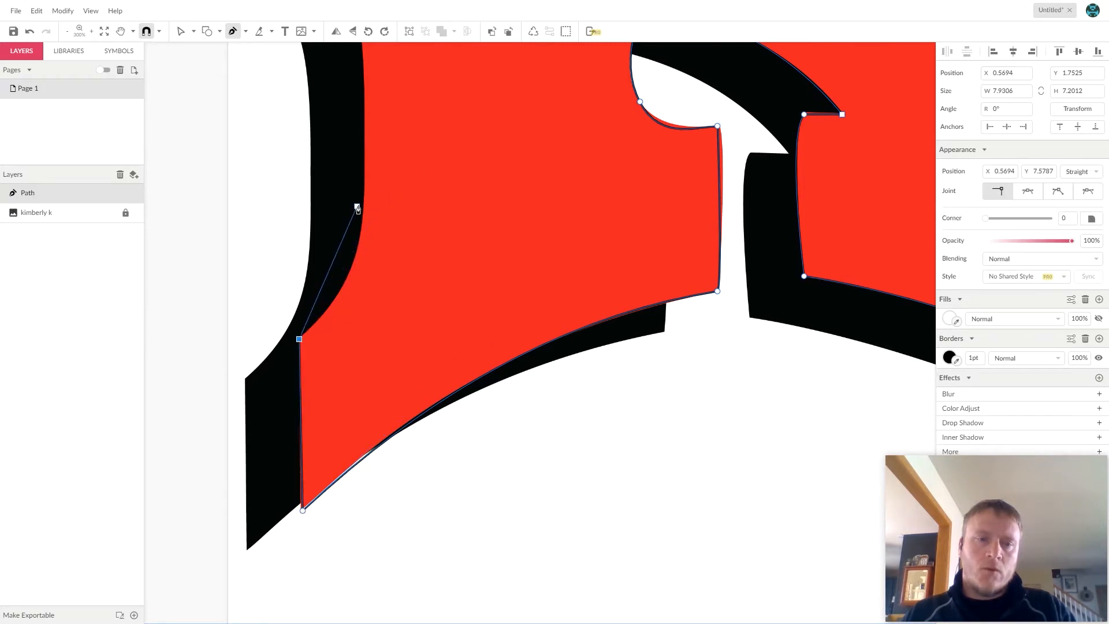
left_click_drag(364, 201, 360, 287)
Continue up the stem's outer edge and trace the rounded bump to the inner notch, removing the notch anchor's outgoing handle.
scroll(353, 194, "up", 3)
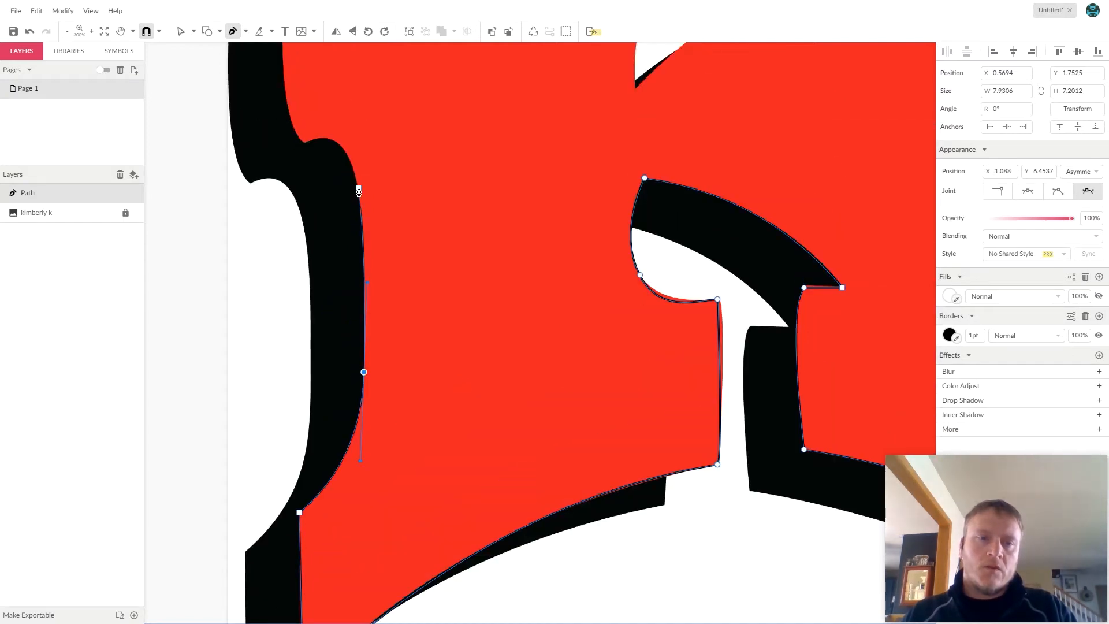
left_click(358, 188)
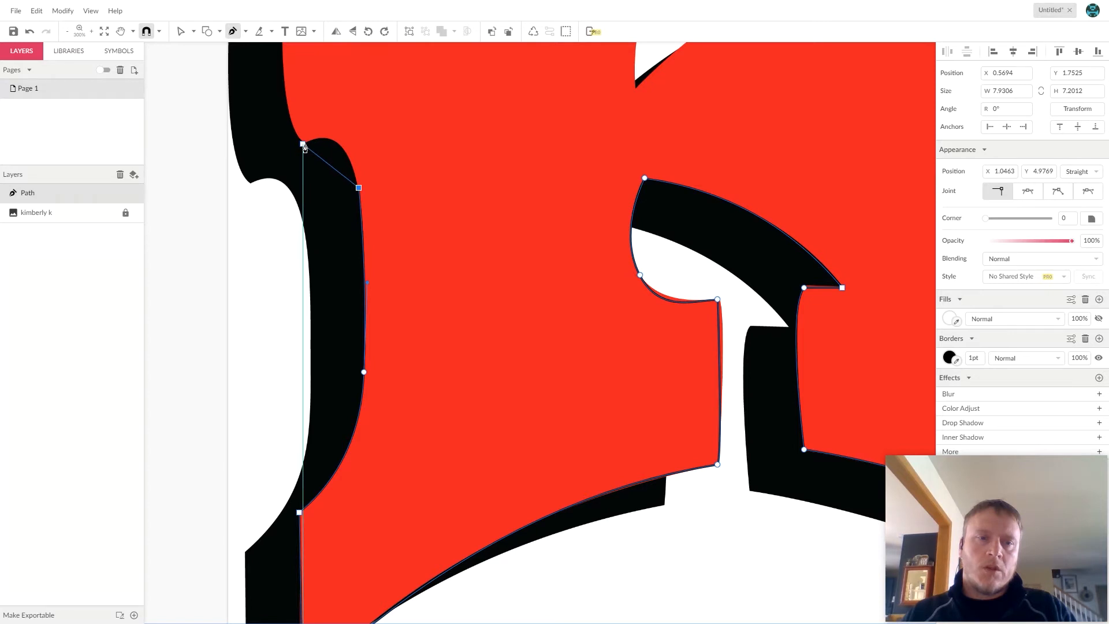
left_click_drag(302, 145, 262, 167)
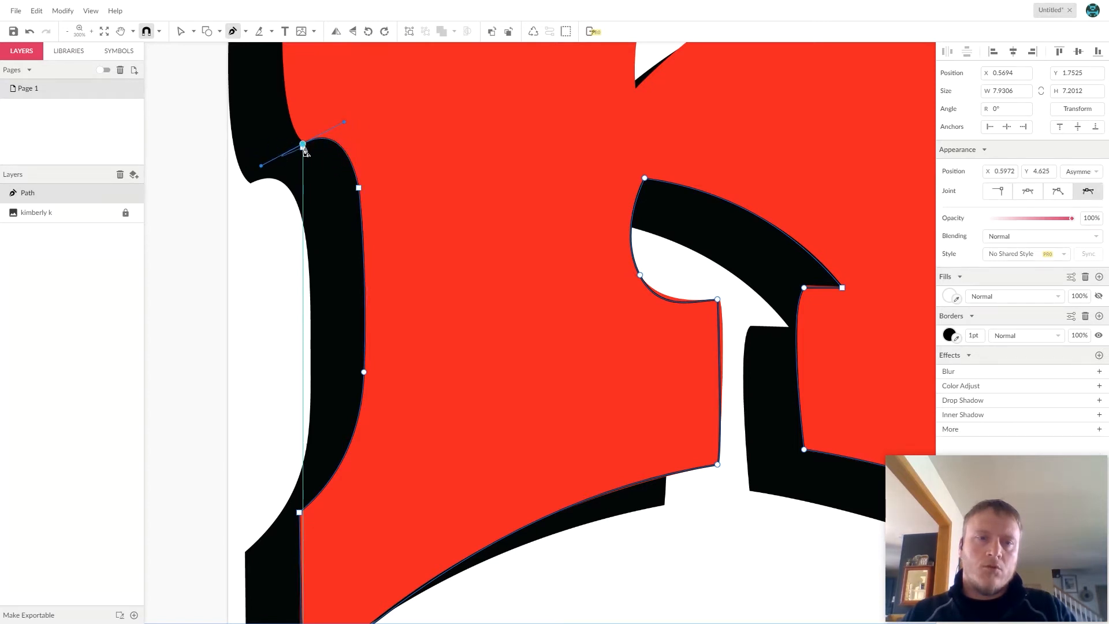
Trace the outer edge above the notch to the upper arm's outer corner with one curved segment, removing the corner's outgoing handle.
key("space")
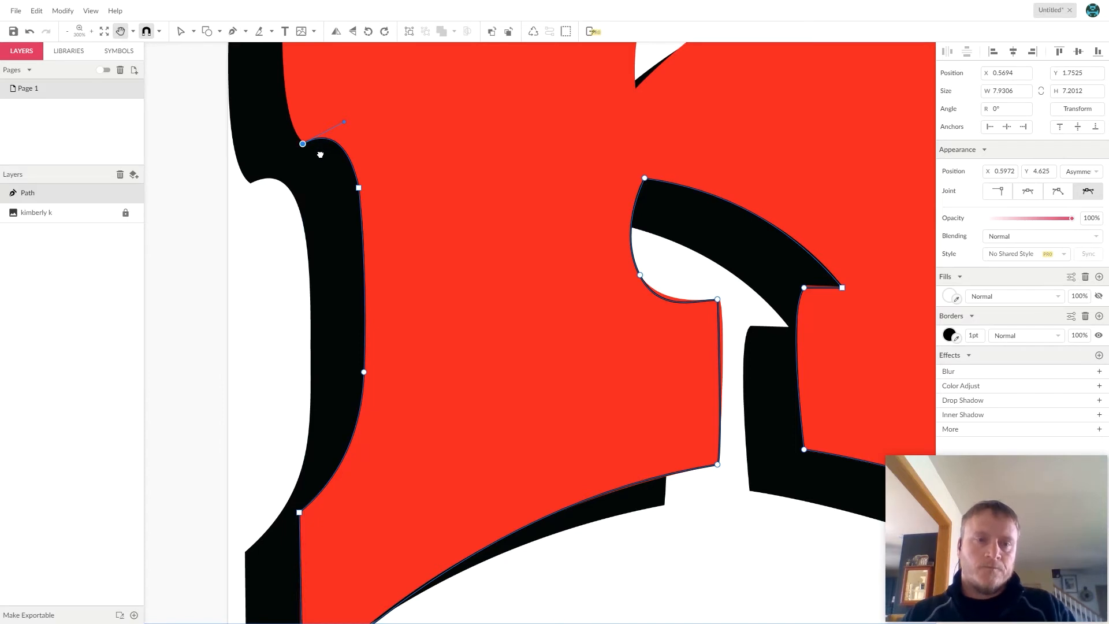
left_click_drag(324, 143, 308, 375)
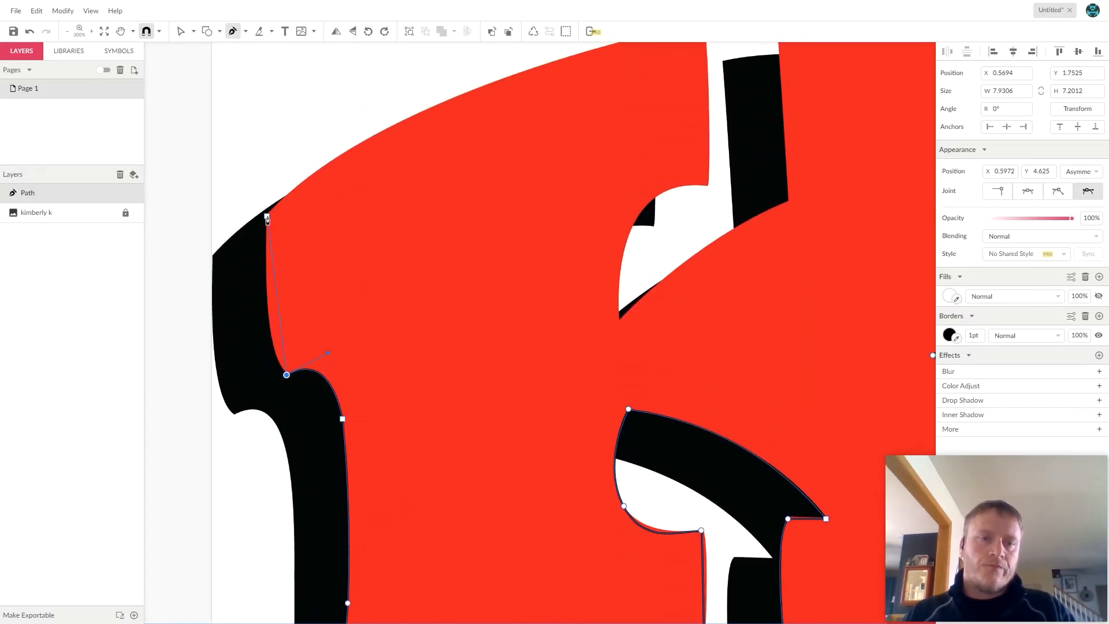
left_click_drag(267, 214, 274, 103)
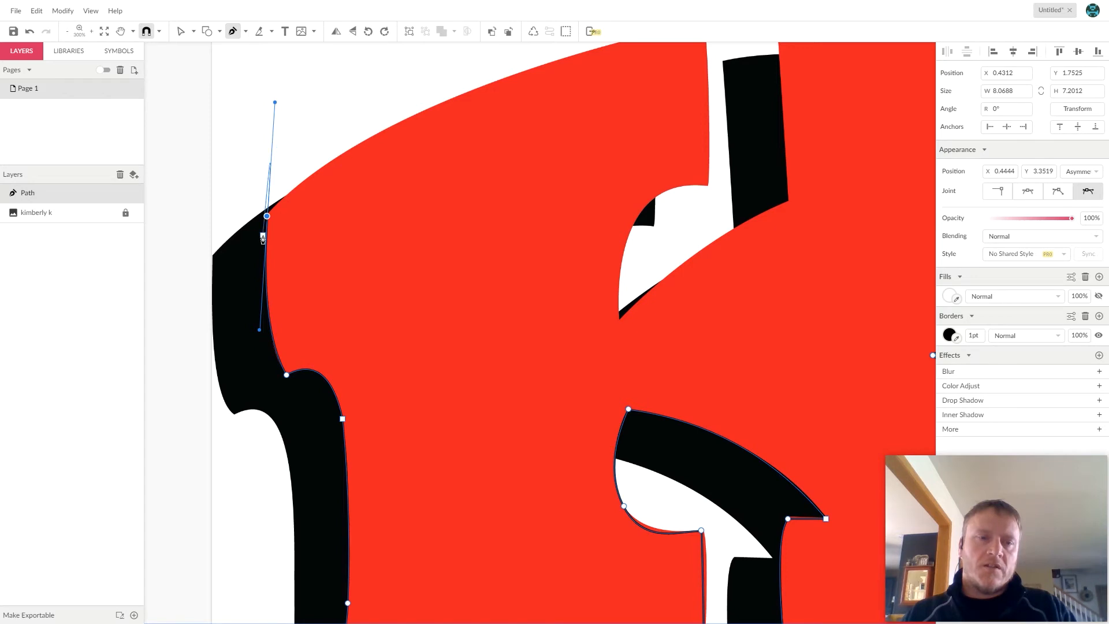
left_click(268, 217)
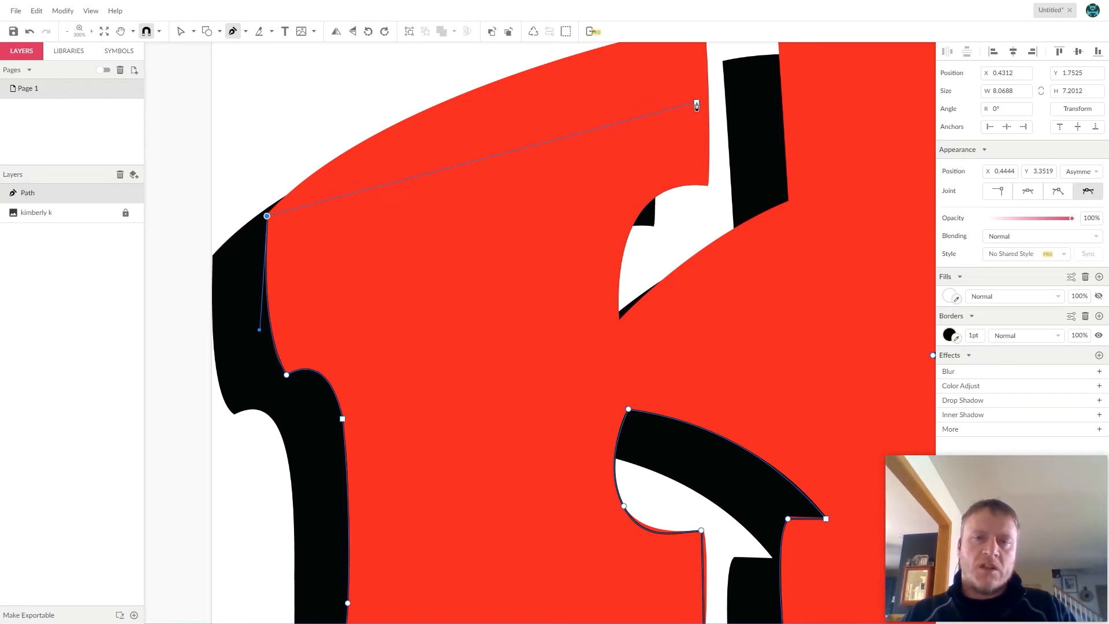
scroll(693, 116, "up", 3)
scroll(693, 116, "right", 1)
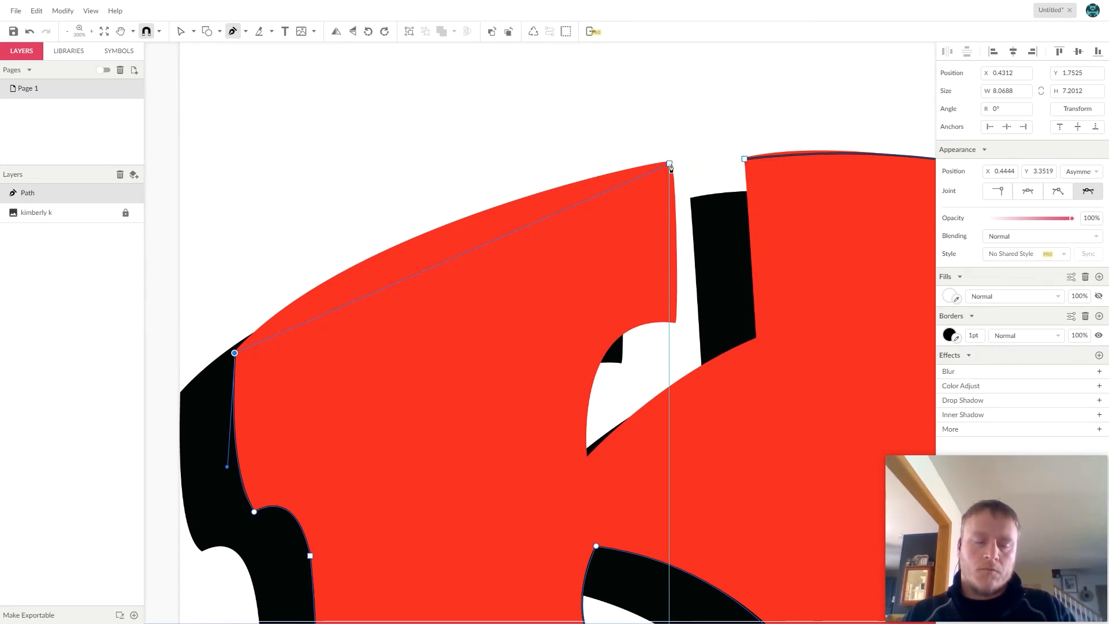
scroll(670, 167, "up", 5)
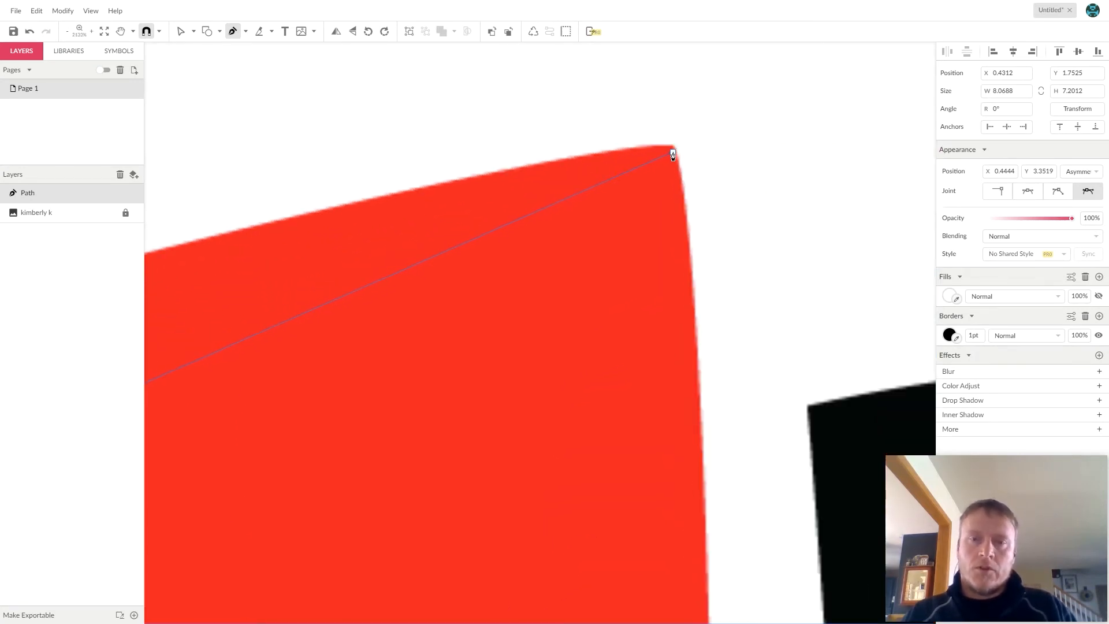
scroll(673, 149, "up", 4)
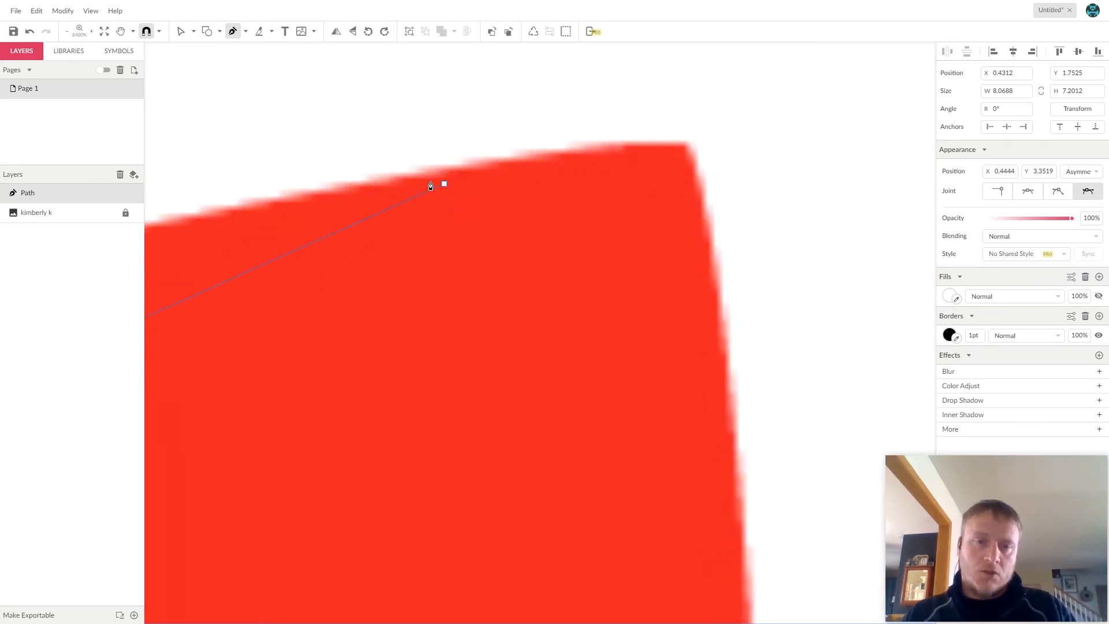
left_click(689, 144)
scroll(688, 144, "down", 10)
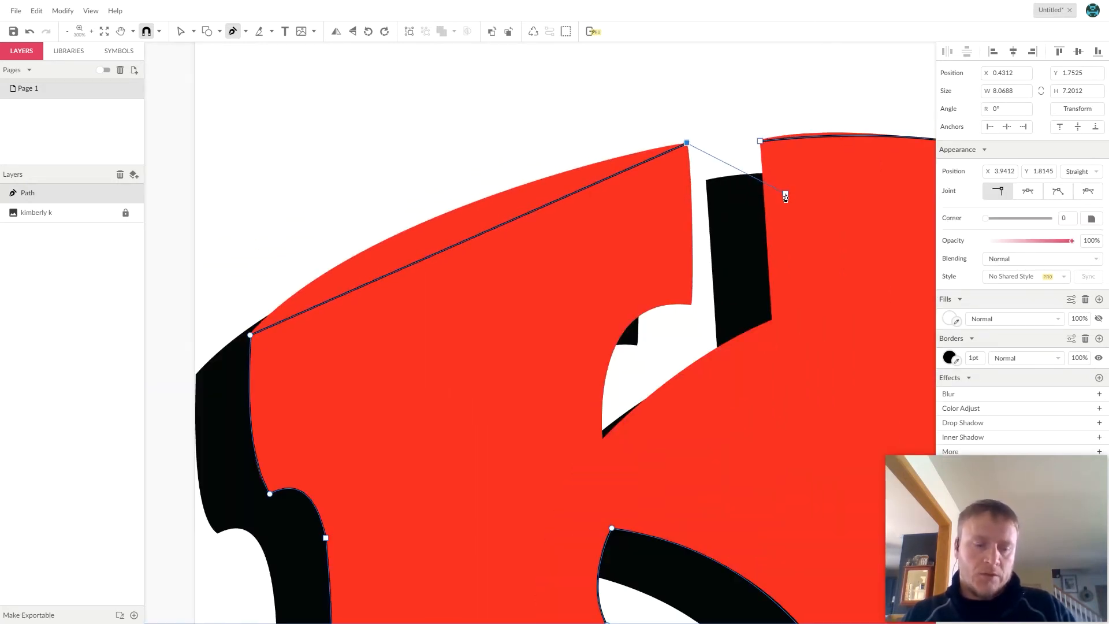
key("ctrl+z")
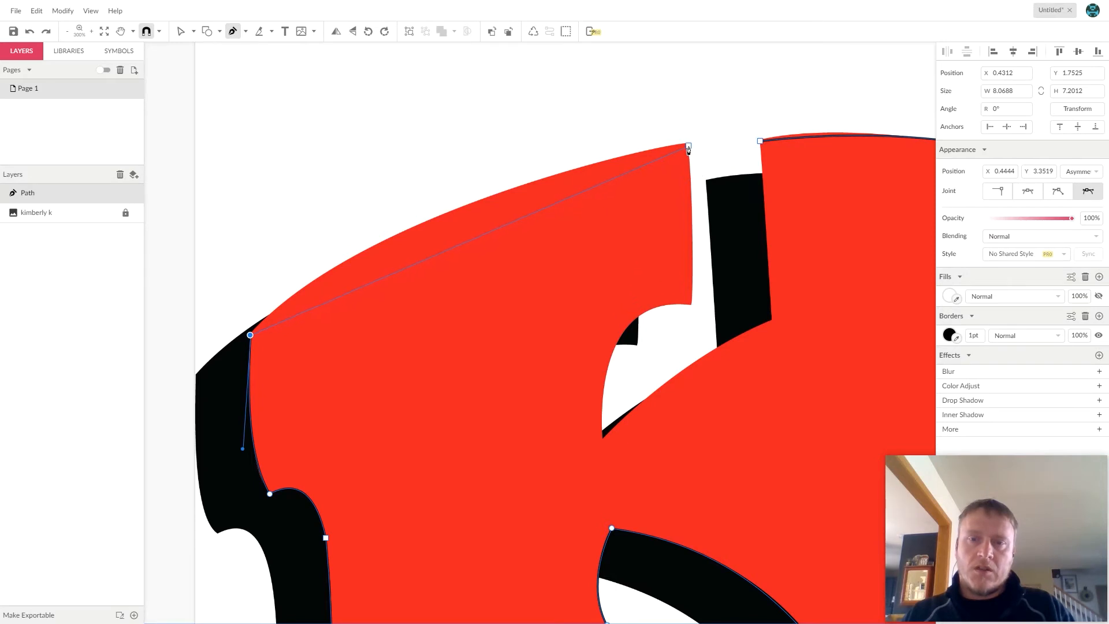
Trace the upper arm's top edge to its inner corner with one curved segment, removing the corner's outgoing handle.
scroll(686, 148, "up", 4)
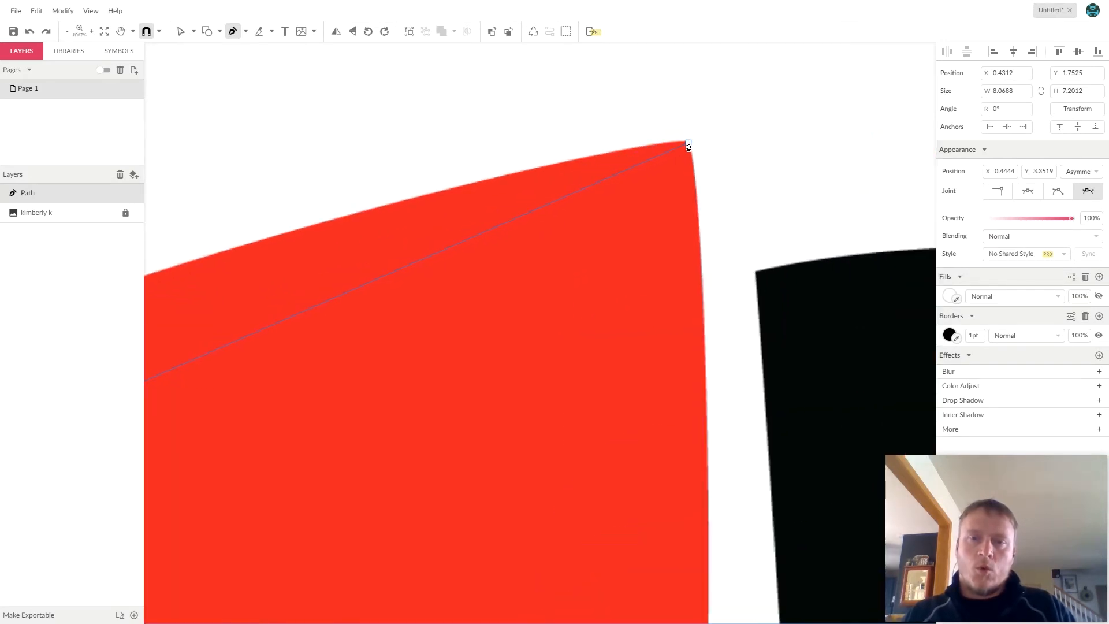
scroll(688, 146, "down", 8)
left_click_drag(688, 141, 842, 109)
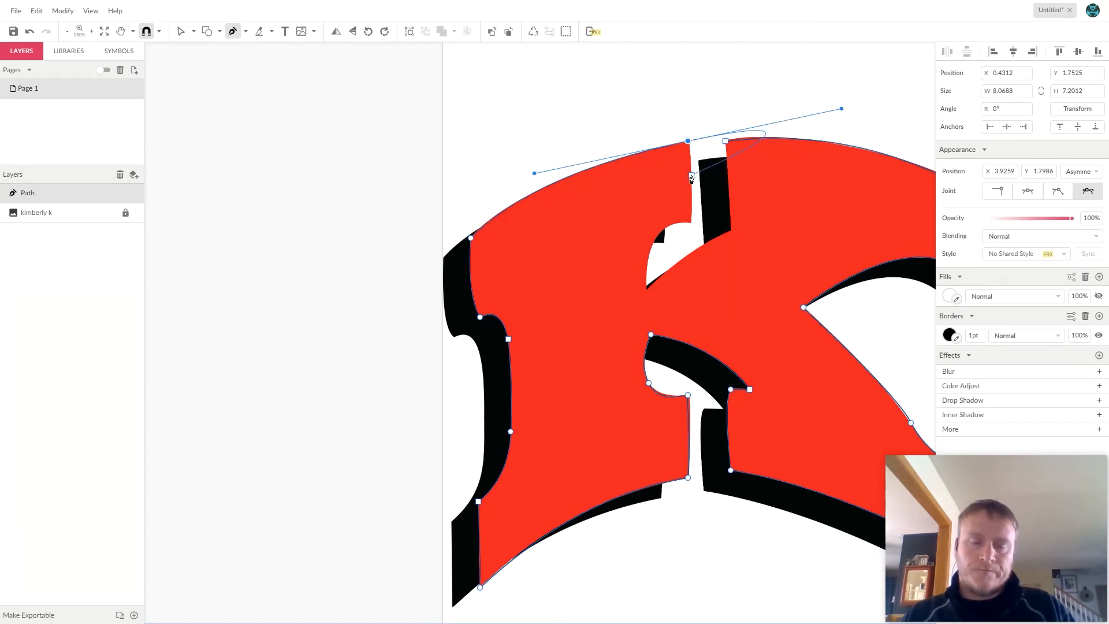
scroll(691, 180, "up", 2)
scroll(698, 124, "up", 2)
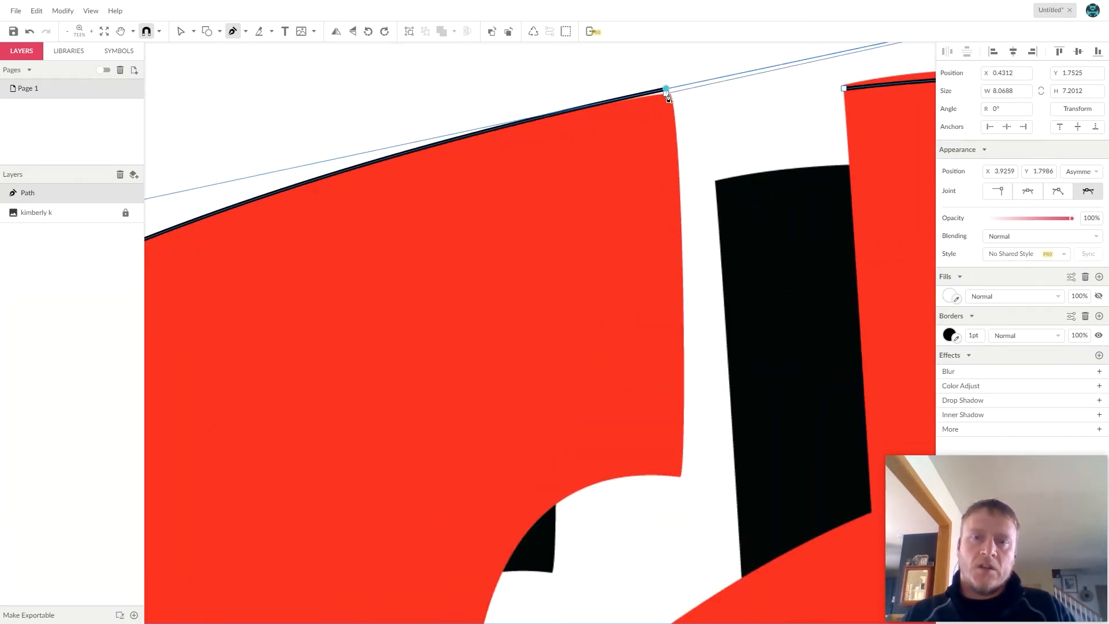
left_click(667, 93)
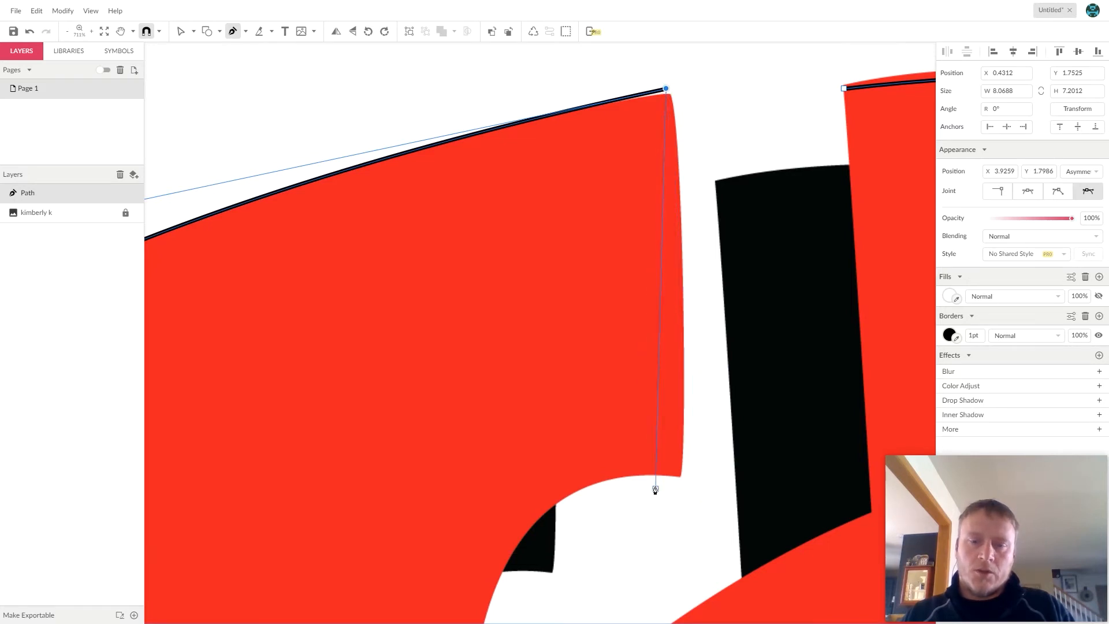
Trace down the arm's inner edge and around the white notch to its lower tip, adjusting the curve handle to follow the red edge.
left_click_drag(679, 477, 665, 564)
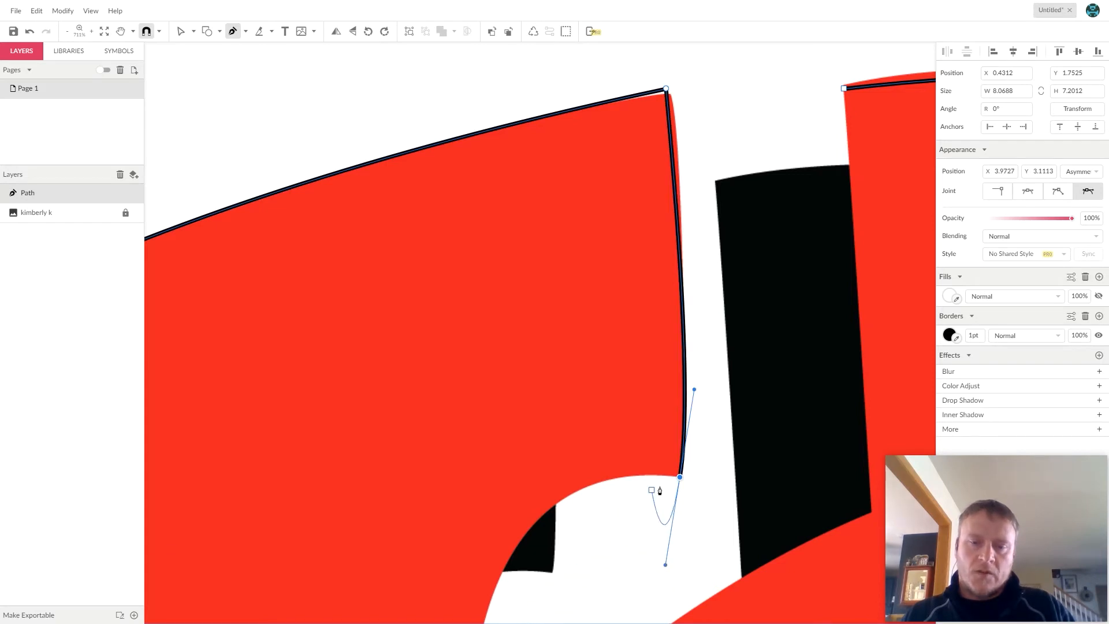
key("space")
left_click_drag(606, 502, 625, 243)
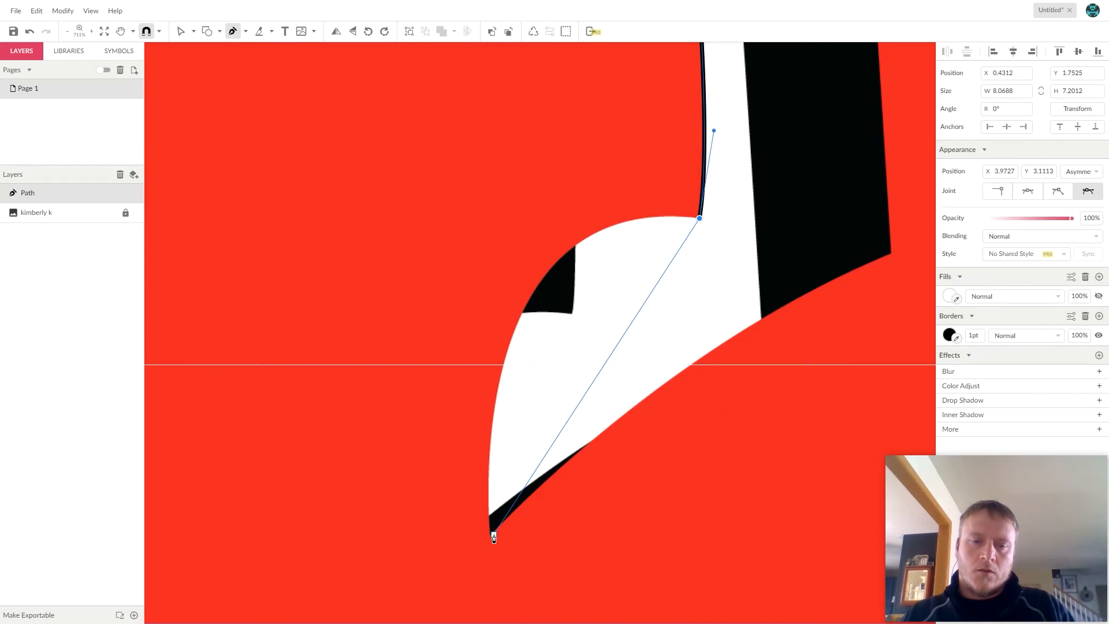
mouse_move(490, 536)
left_mouse_down()
mouse_move(539, 560)
mouse_move(583, 623)
mouse_move(524, 623)
left_mouse_up()
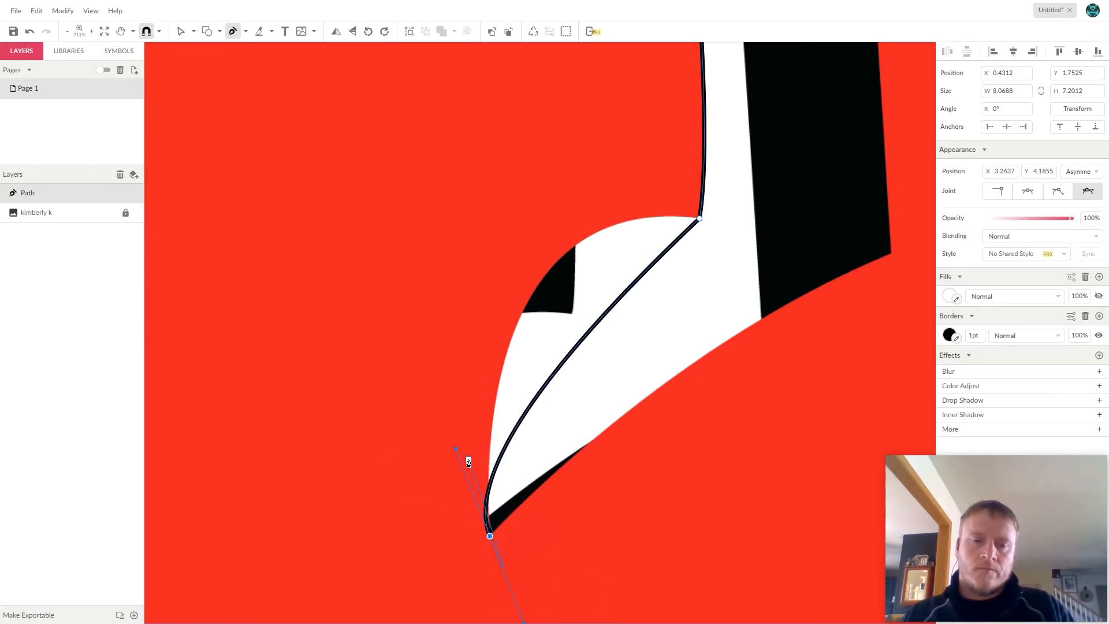
key("Escape")
left_click_drag(461, 453, 480, 193)
key("p")
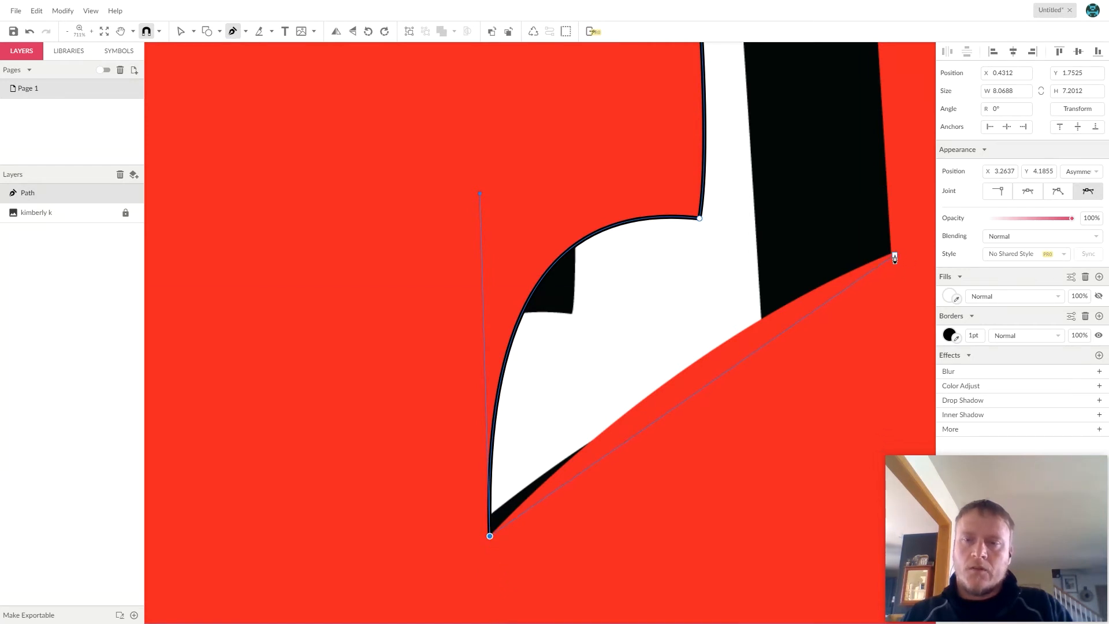
Add a curved segment from the notch's tip along its lower edge to the inner corner, removing that corner's outgoing handle.
left_click_drag(890, 256, 987, 252)
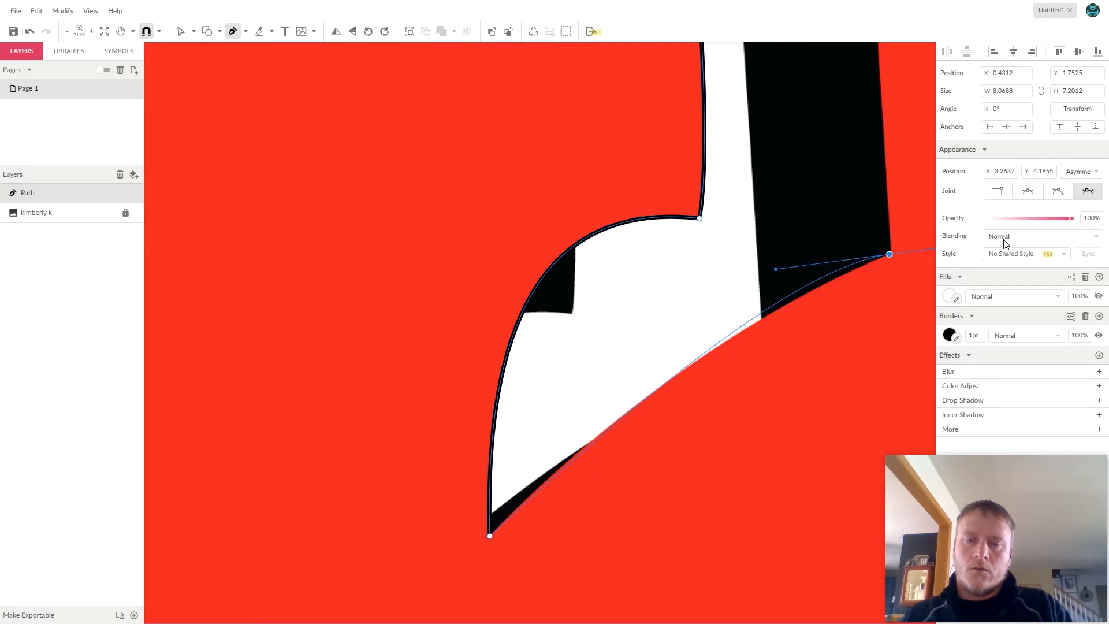
left_click_drag(1004, 242, 1047, 205)
scroll(899, 210, "up", 5)
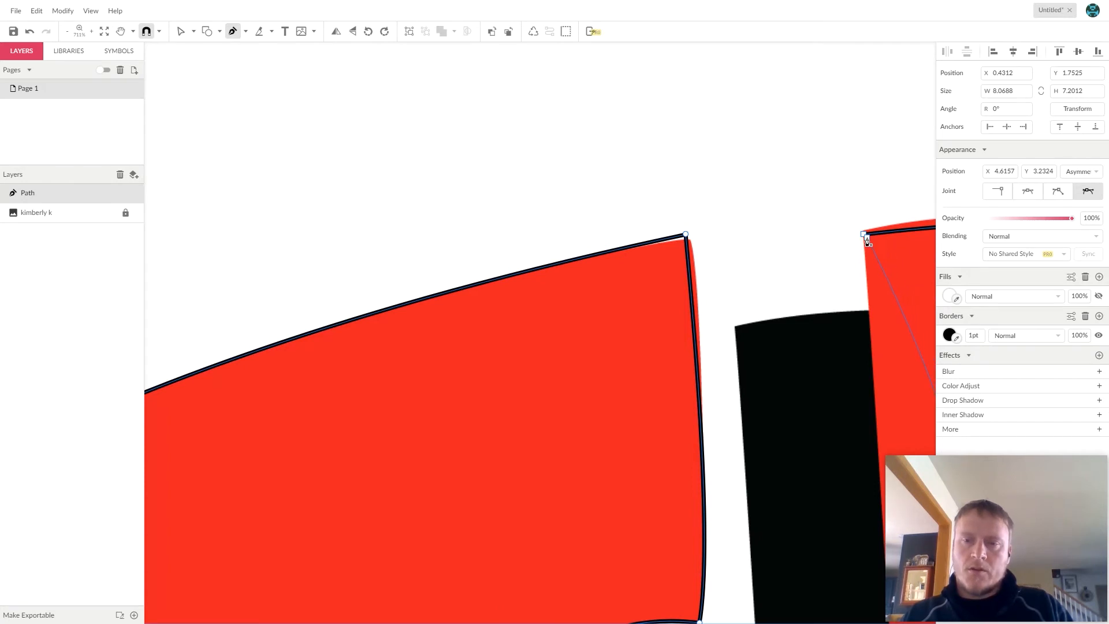
scroll(845, 347, "down", 1)
scroll(845, 349, "down", 4)
left_click(889, 371)
Close the path with a straight segment up to the starting anchor.
scroll(890, 347, "up", 4)
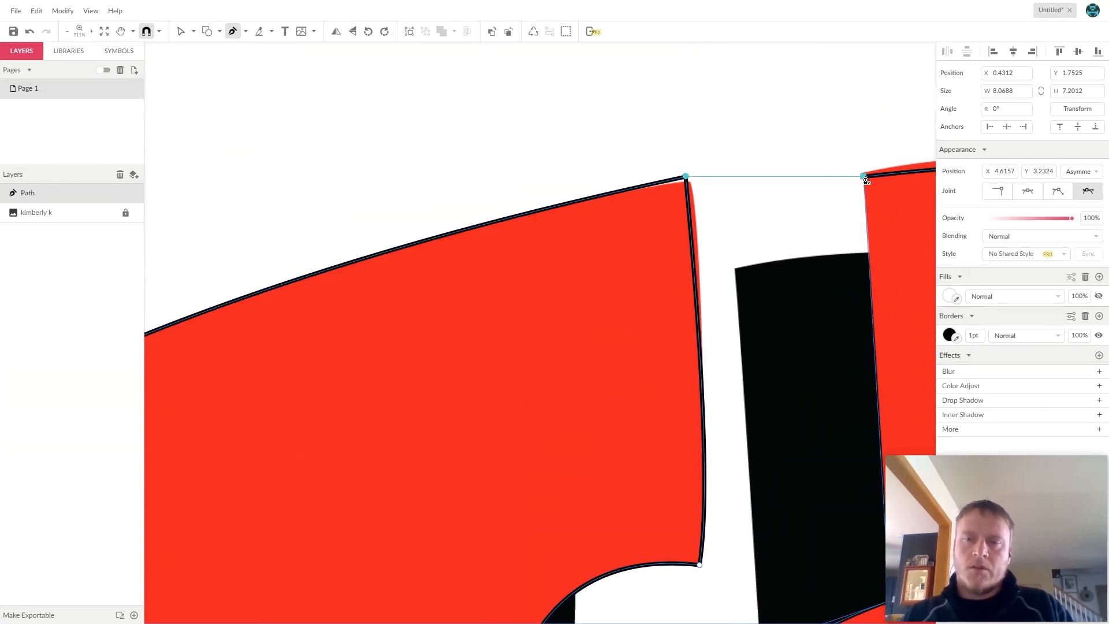
left_click(865, 179)
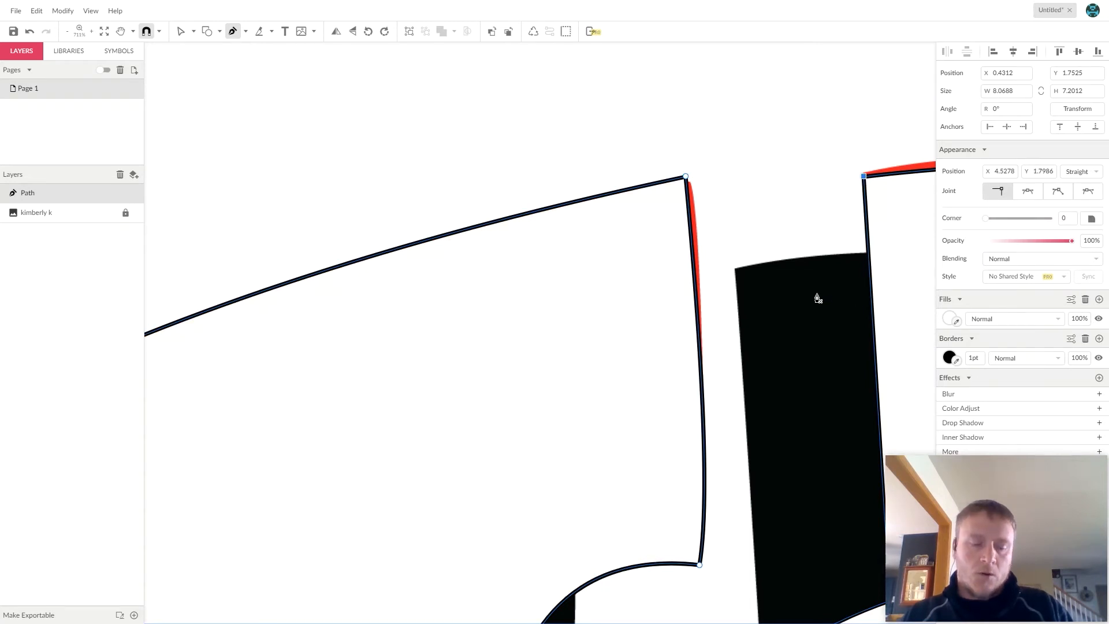
scroll(774, 292, "down", 2)
scroll(774, 293, "down", 2)
scroll(760, 280, "up", 4)
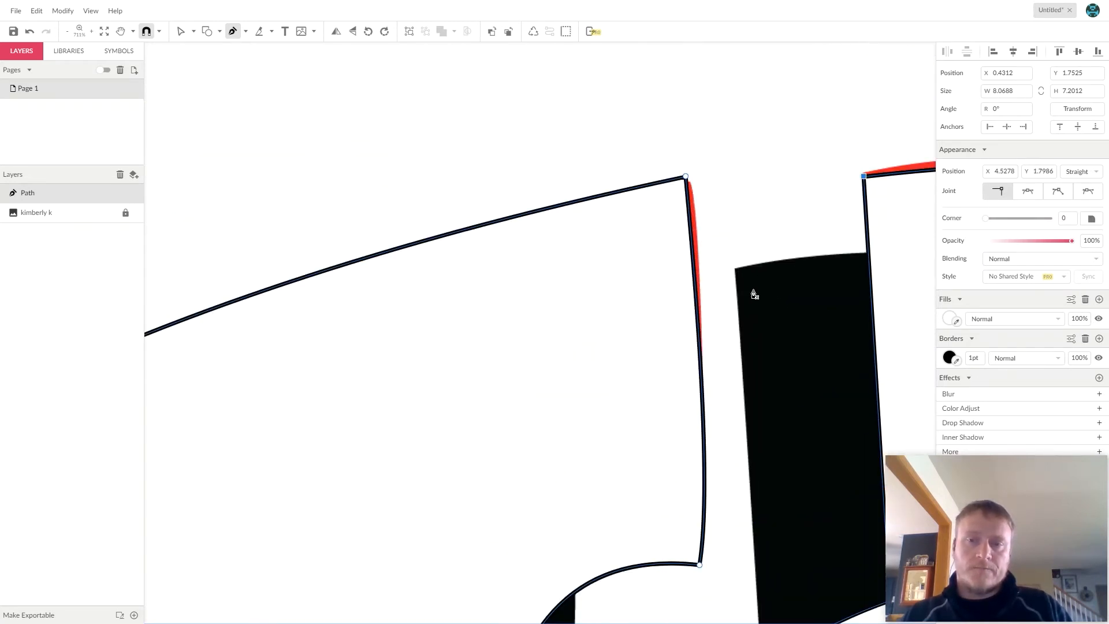
With the Subselect tool, move the first arm's upper inner corner anchor onto the red corner, at X 3.9375, Y 1.8125.
left_click(194, 31)
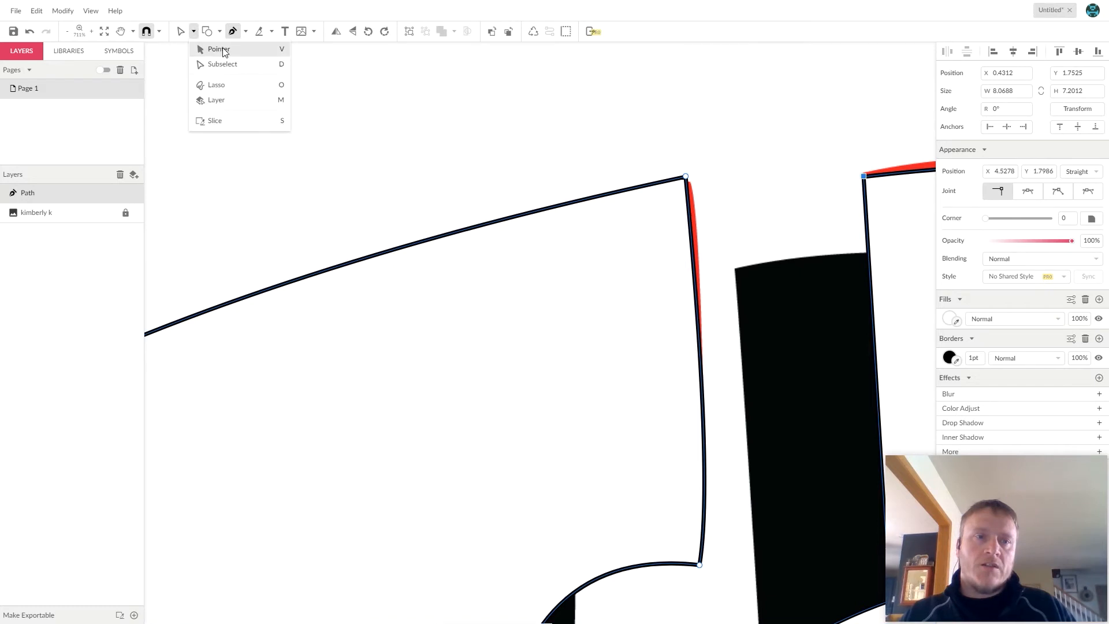
left_click(225, 64)
left_click(194, 31)
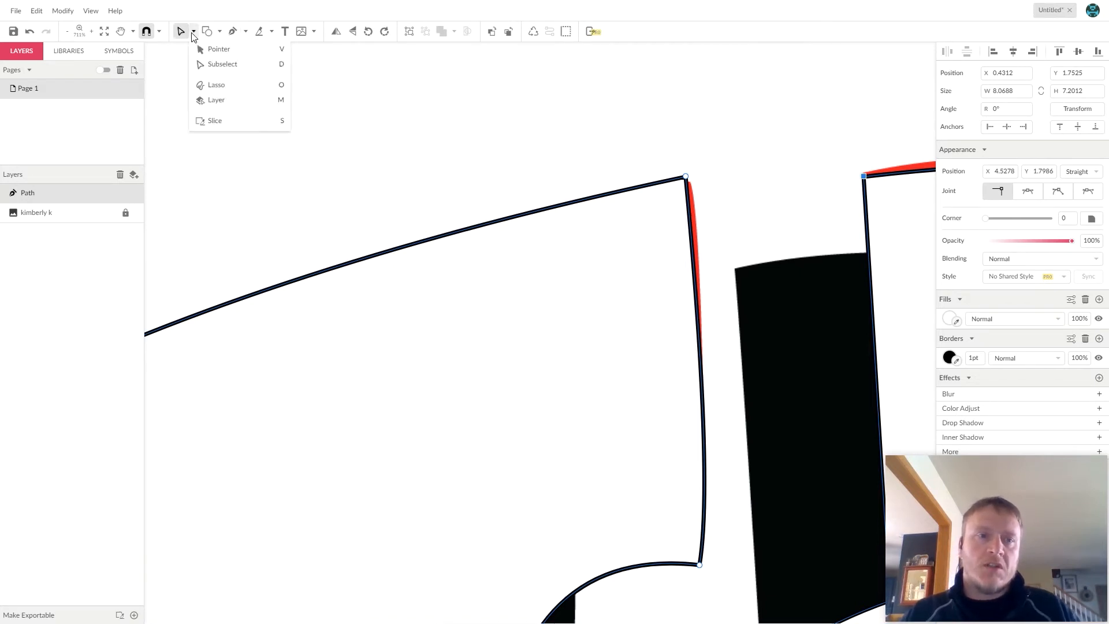
left_click(218, 65)
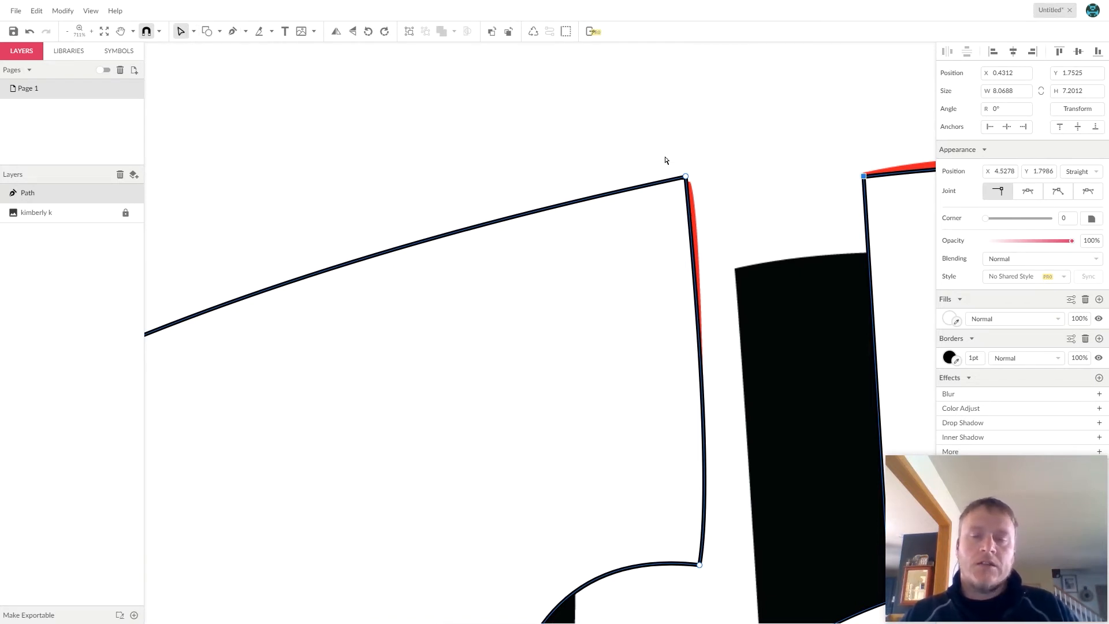
left_click(686, 178)
left_click_drag(687, 179, 690, 182)
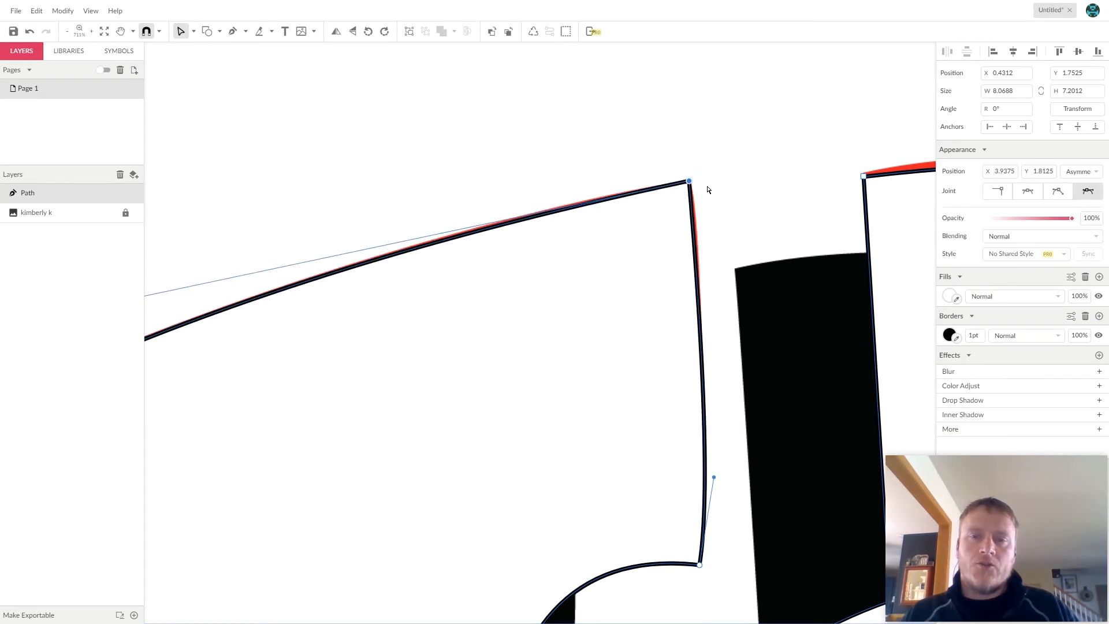
Raise the starting corner anchor to Y 1.7852, and add an anchor on the adjoining top edge, nudging it up to Y 1.7402.
left_click(863, 175)
left_click_drag(864, 180, 378, 357)
scroll(865, 176, "down", 4)
key("space")
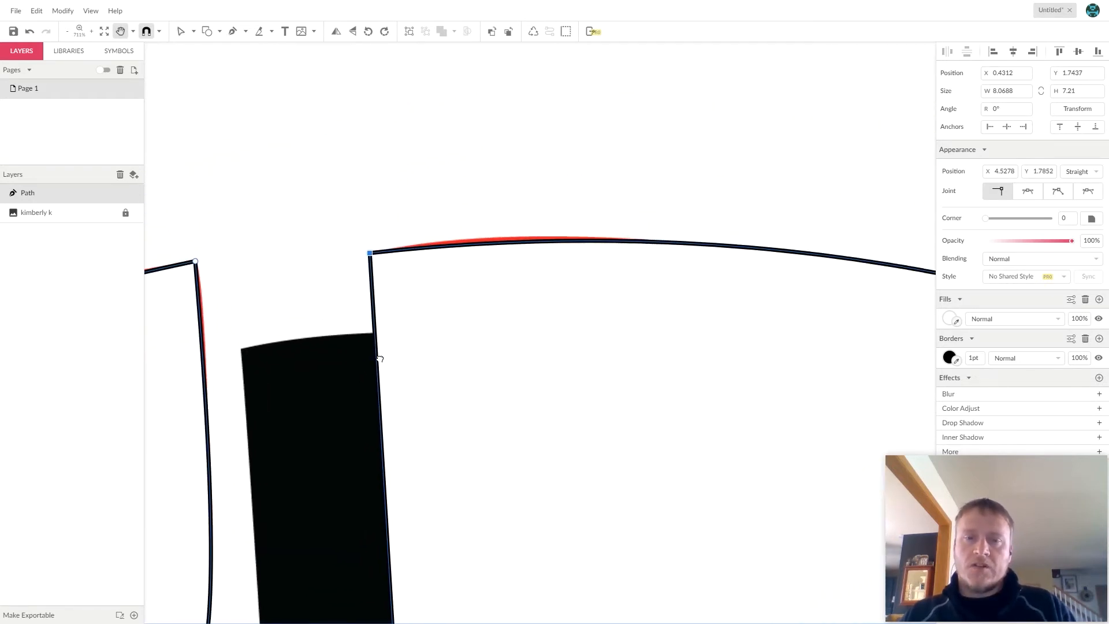
left_click(476, 249)
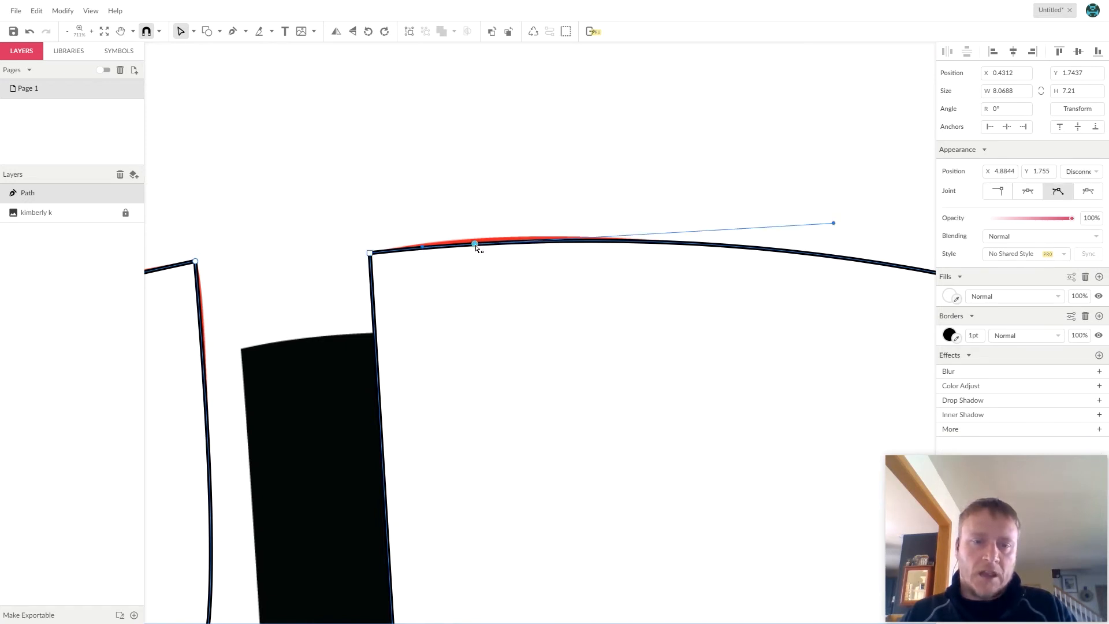
key("Up")
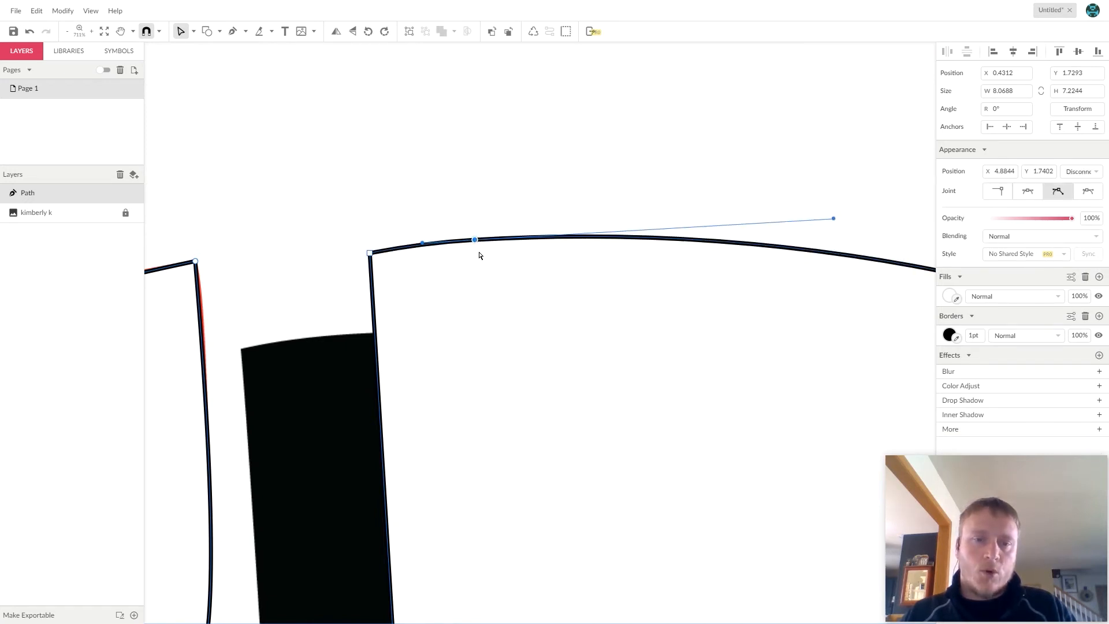
Fill the traced path with solid red #FF0000.
scroll(485, 279, "down", 2)
scroll(485, 279, "down", 2)
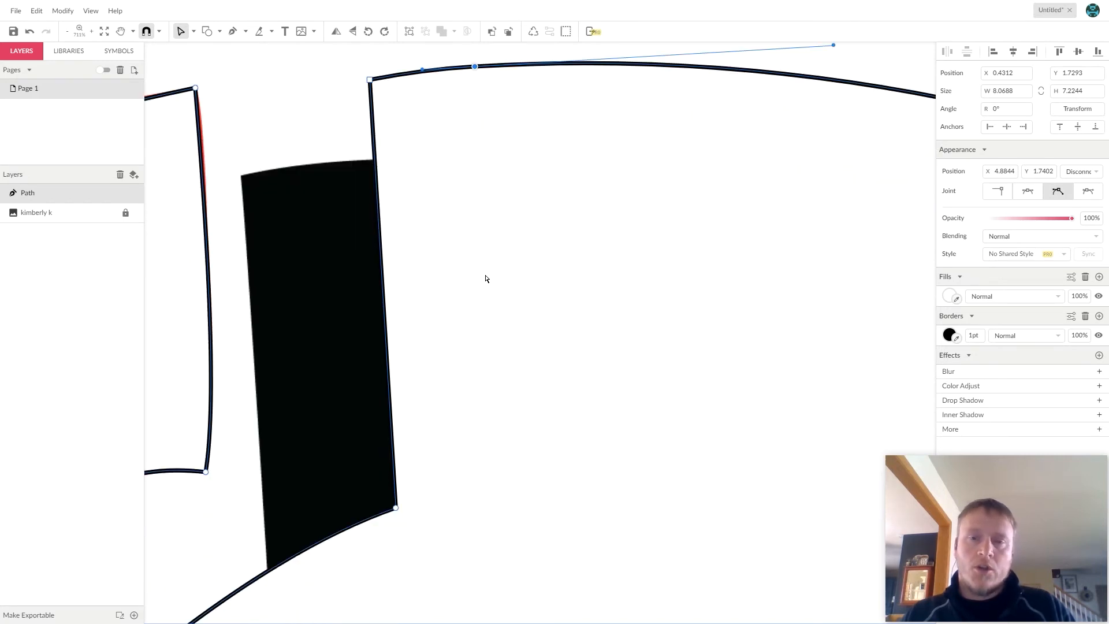
scroll(485, 271, "down", 2)
scroll(485, 273, "down", 3)
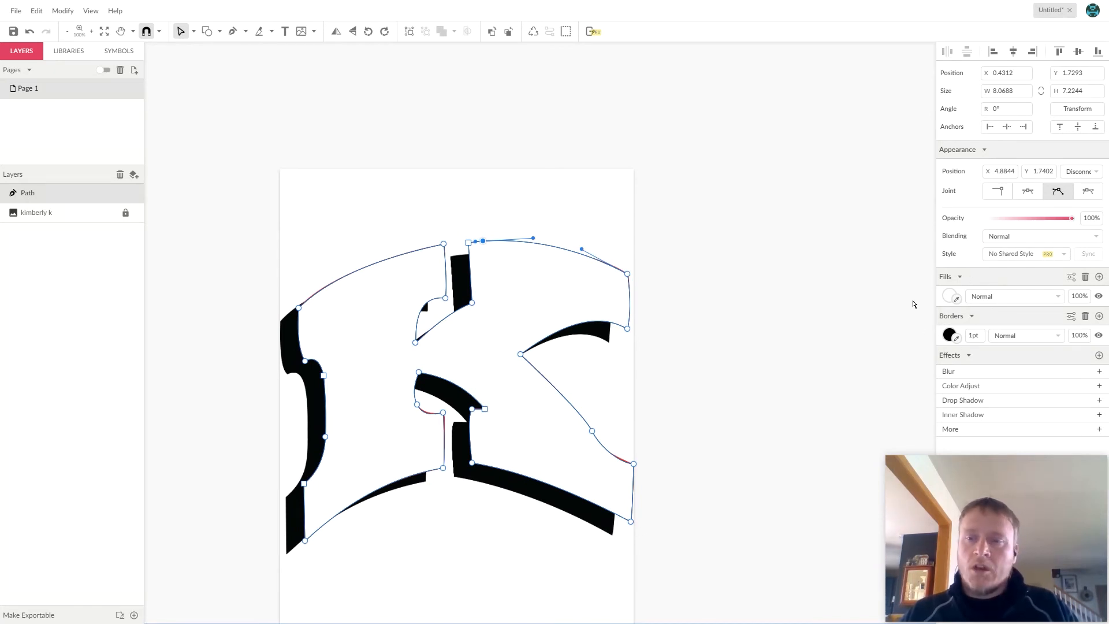
left_click(951, 296)
left_click_drag(988, 343, 1086, 327)
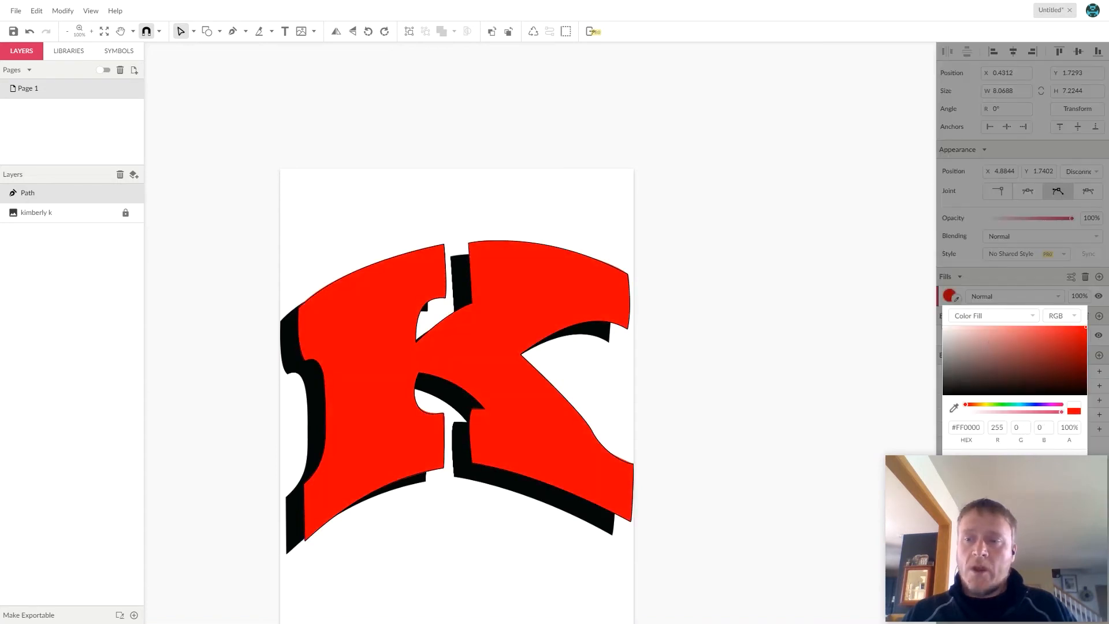
left_click(942, 295)
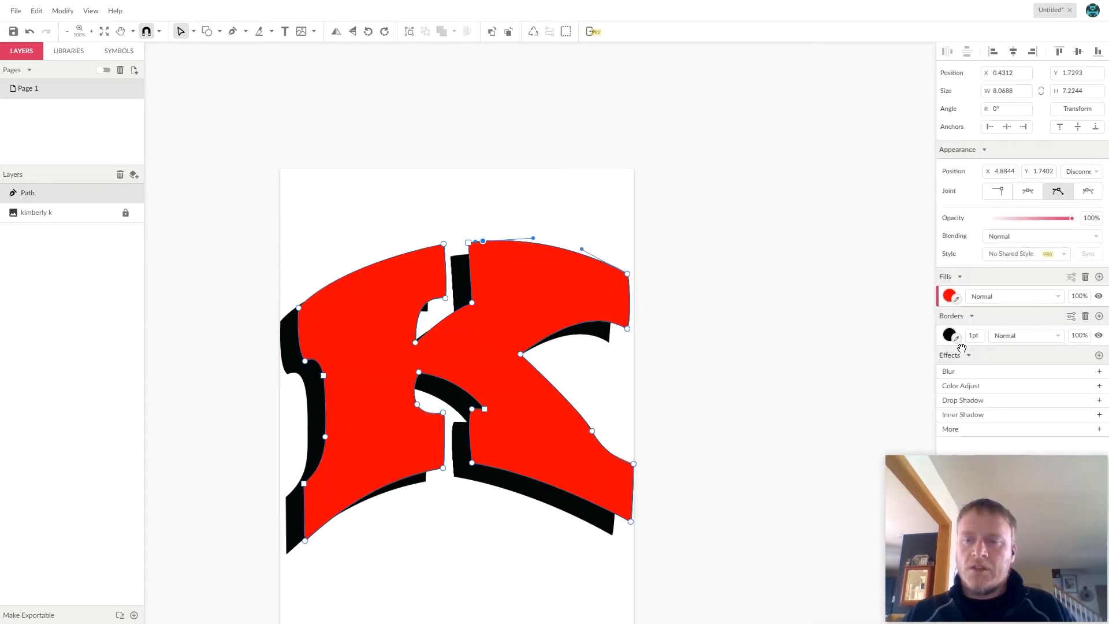
Set the path's border width to 10 pt.
left_click(980, 334)
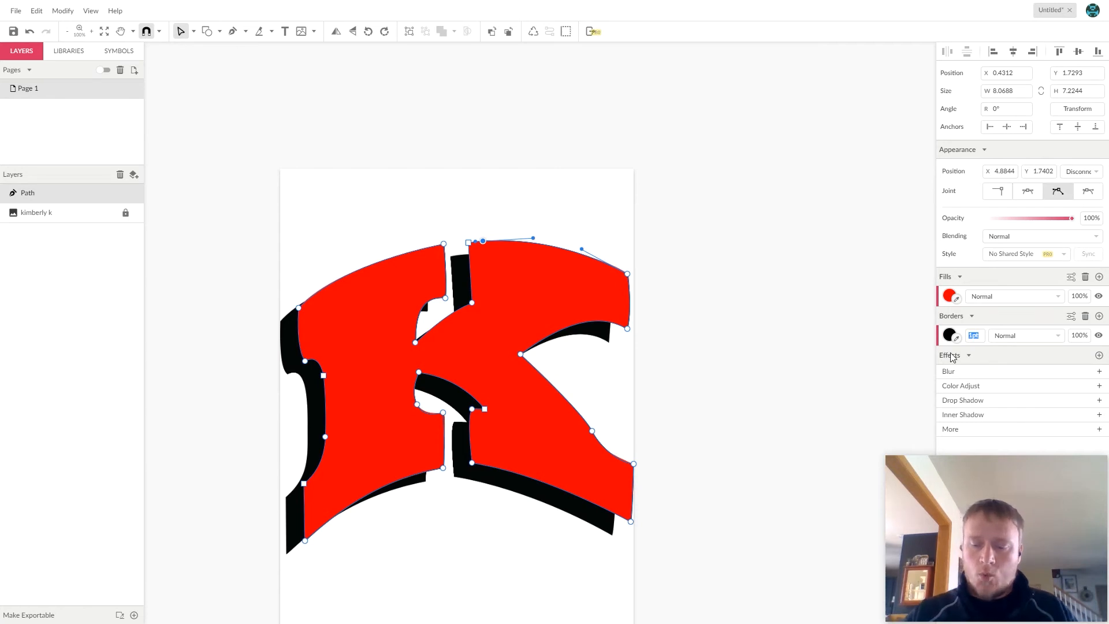
type("0")
key("Return")
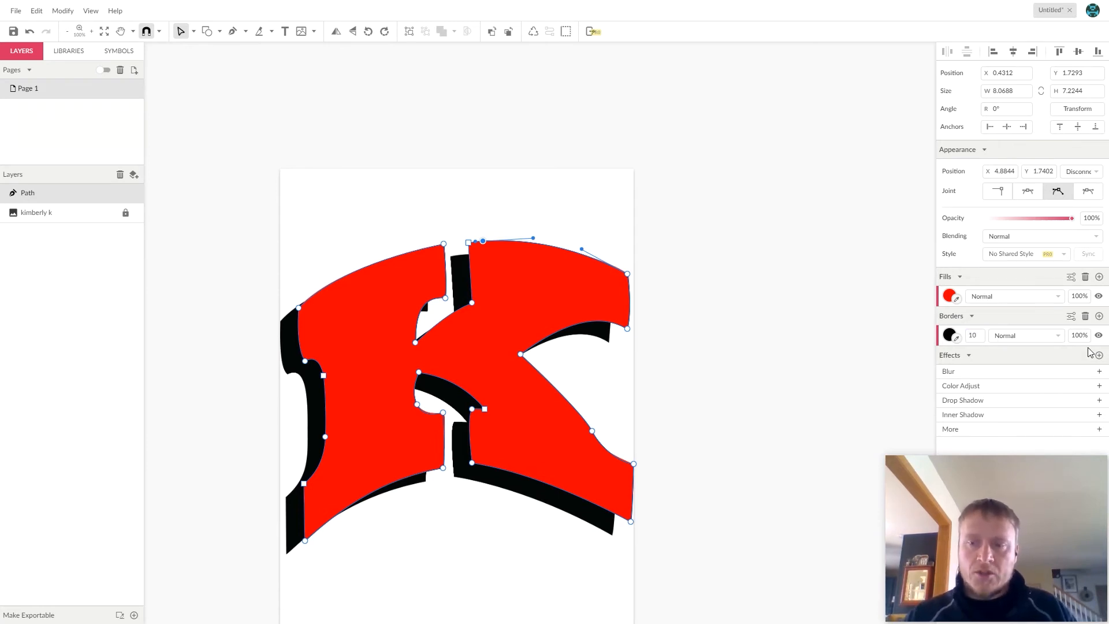
Set the path's border width to 0 pt and deselect the path.
left_click(1001, 300)
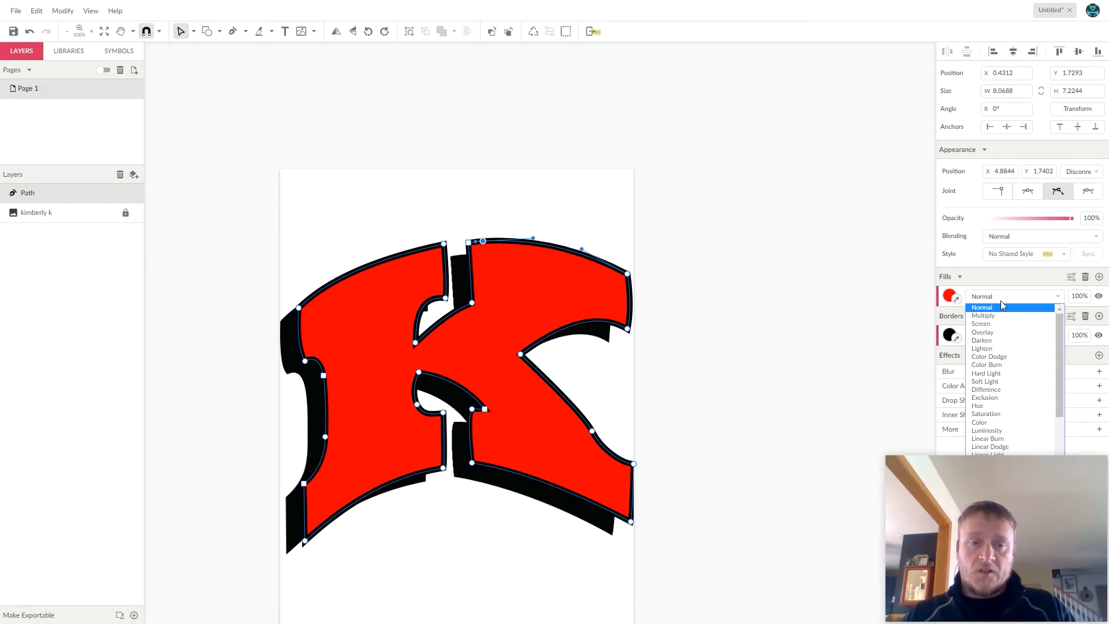
left_click(950, 336)
left_click(972, 335)
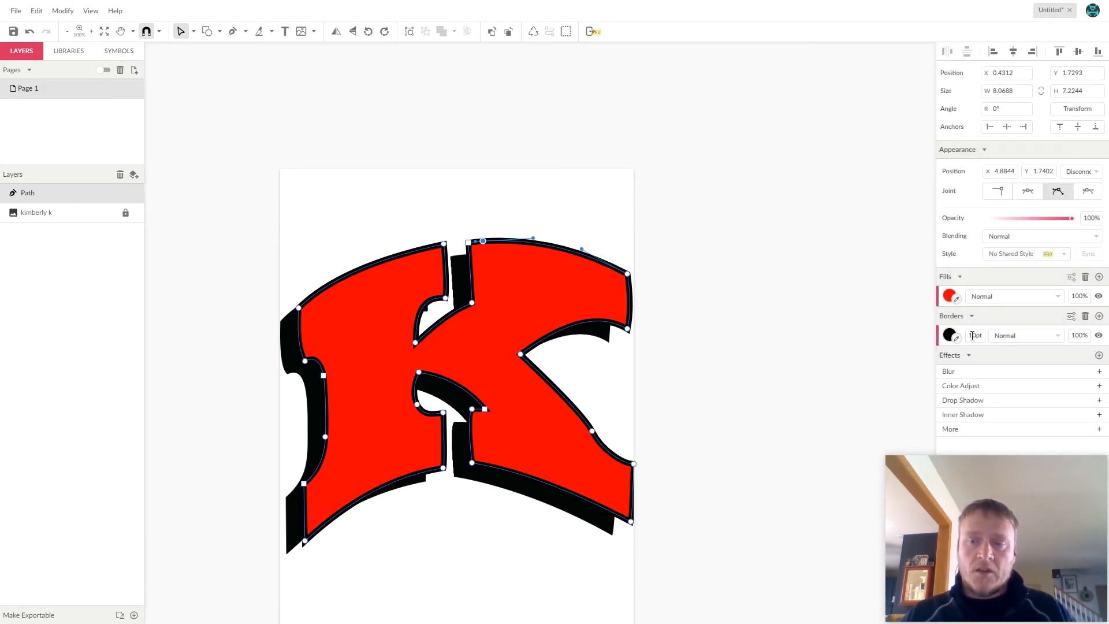
left_click_drag(966, 335, 998, 340)
type("0")
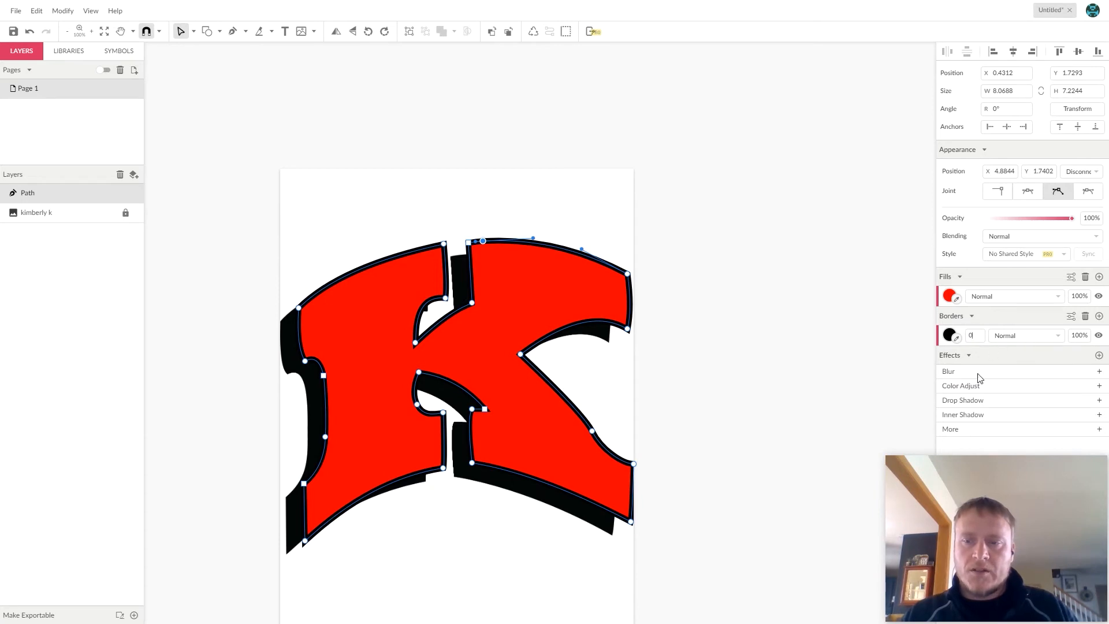
key("Return")
left_click(765, 357)
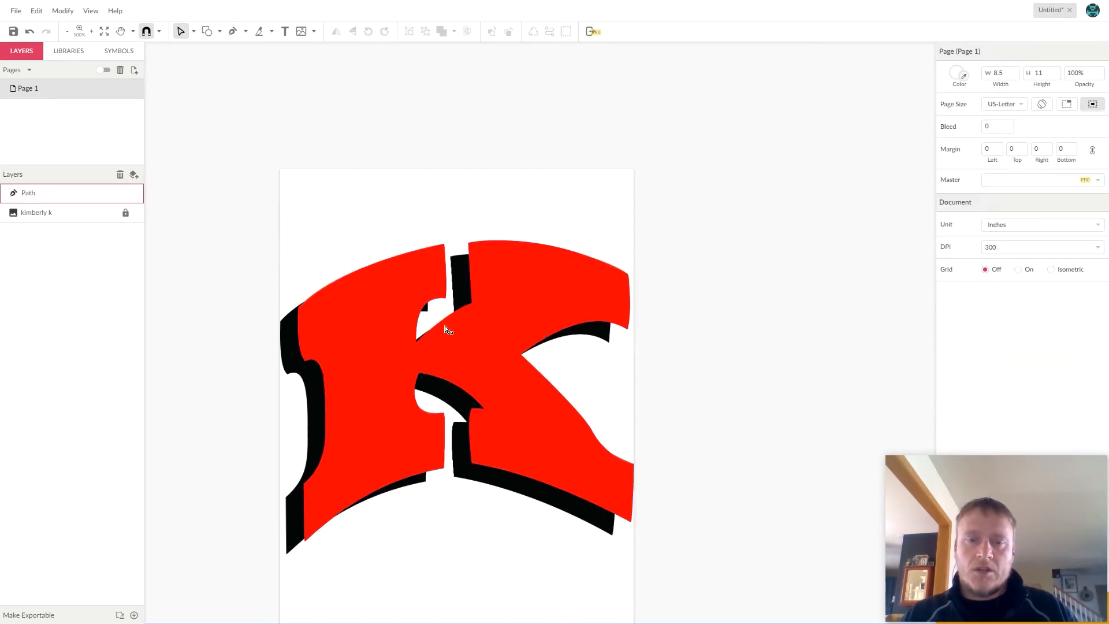
Duplicate the red path, set the copy's fill to black #000000, and deselect it.
left_click(506, 333)
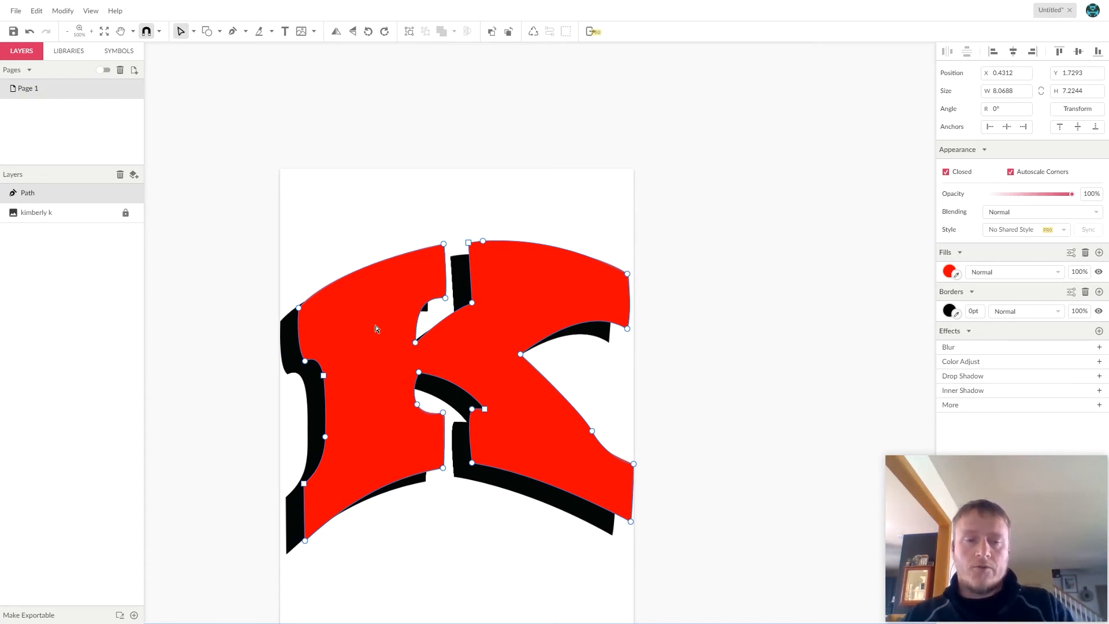
key("ctrl+d")
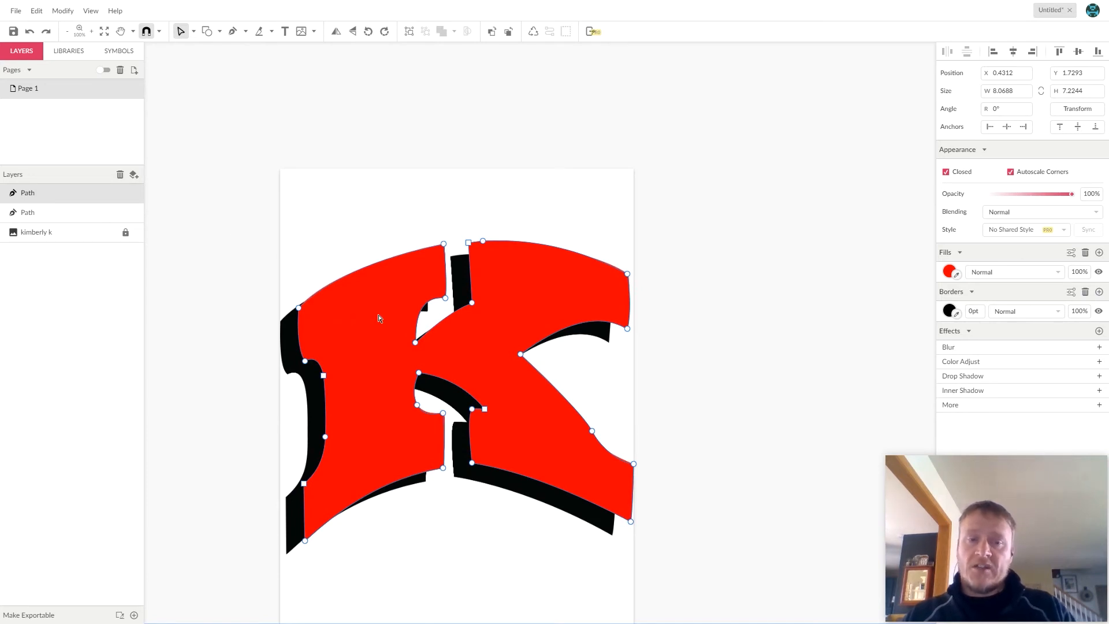
left_click(950, 274)
mouse_move(1014, 332)
left_mouse_down()
mouse_move(931, 376)
mouse_move(938, 407)
left_mouse_up()
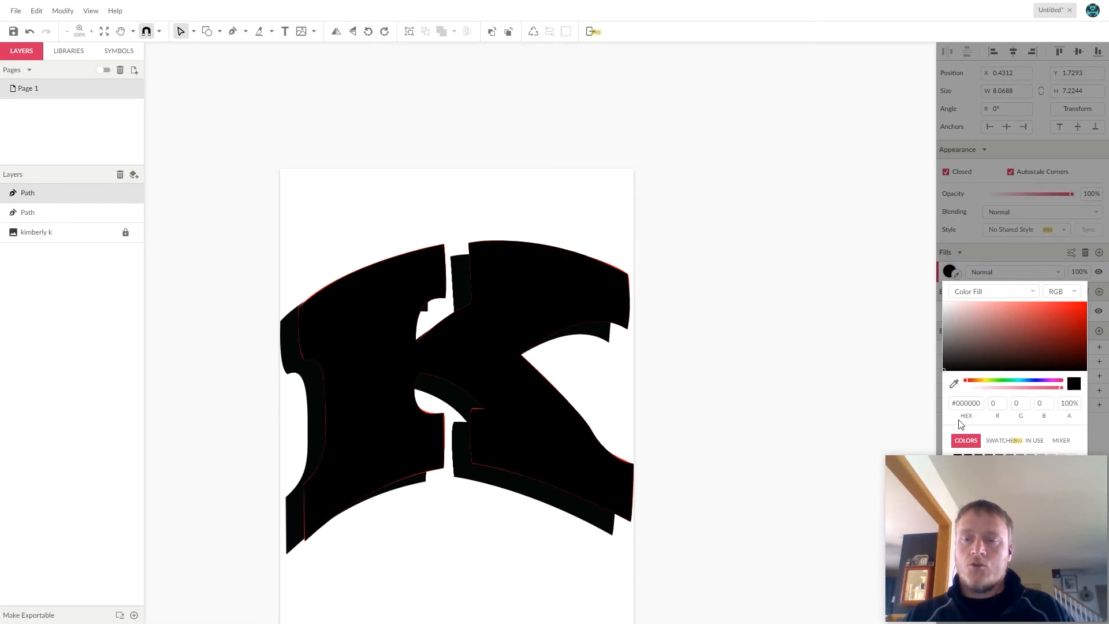
left_click(509, 308)
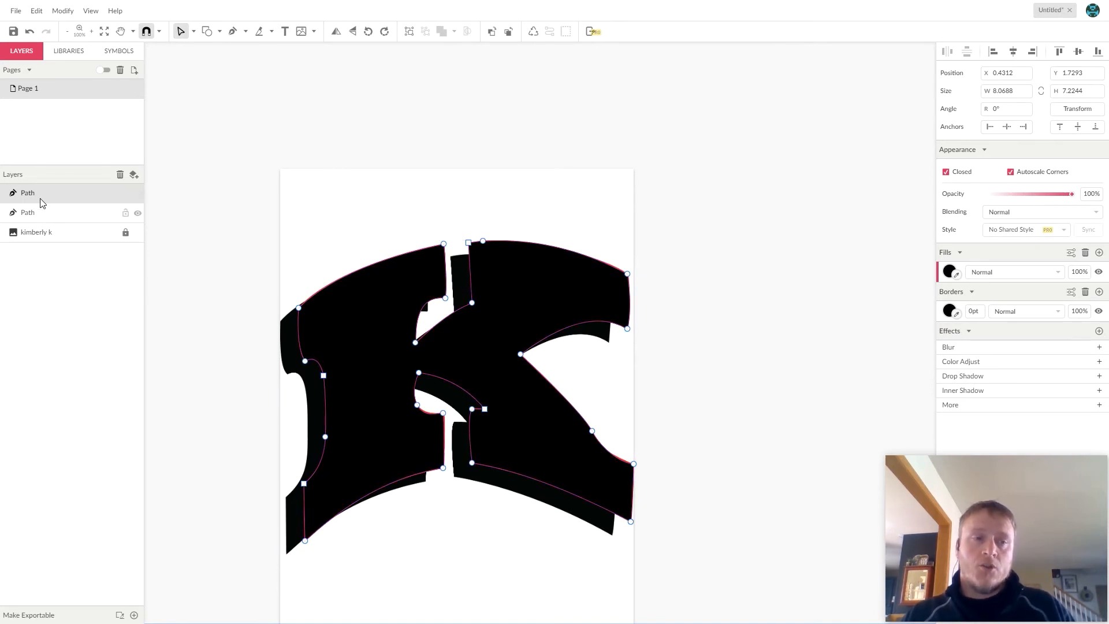
key("Escape")
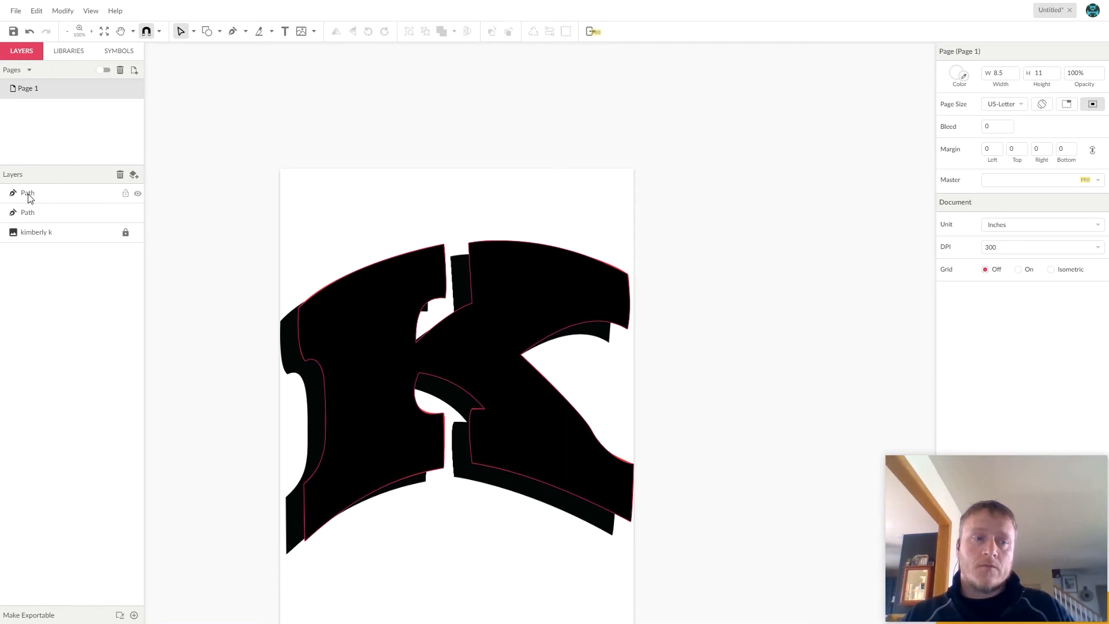
Place the black path beneath the red path in the layer order and hide the kimberly k reference image.
left_click(29, 194)
left_click_drag(40, 193, 32, 223)
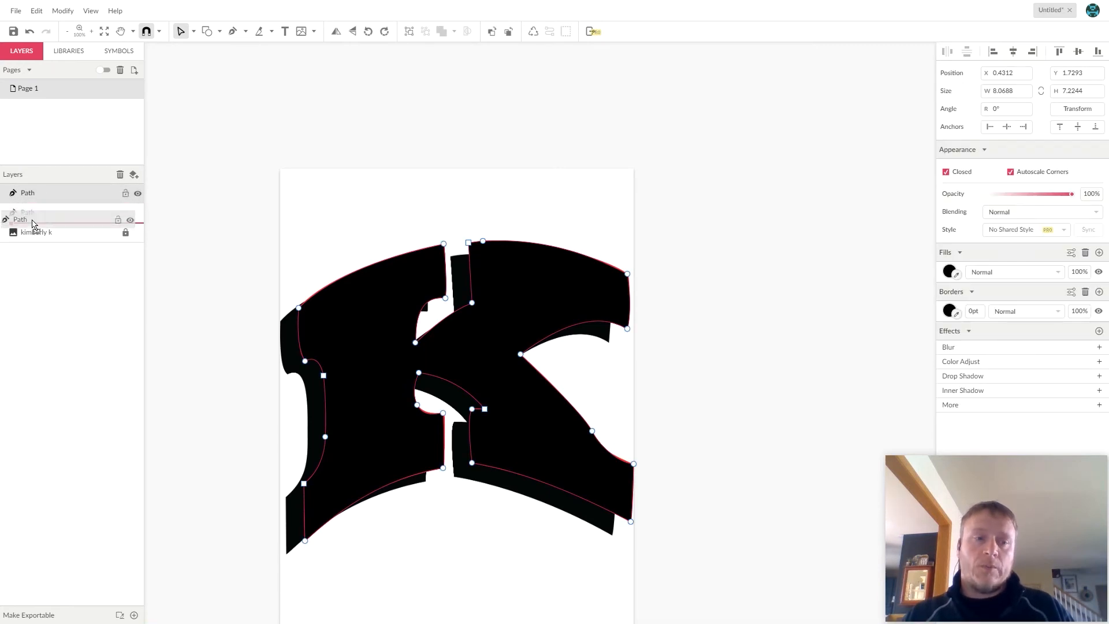
left_click_drag(33, 224, 33, 223)
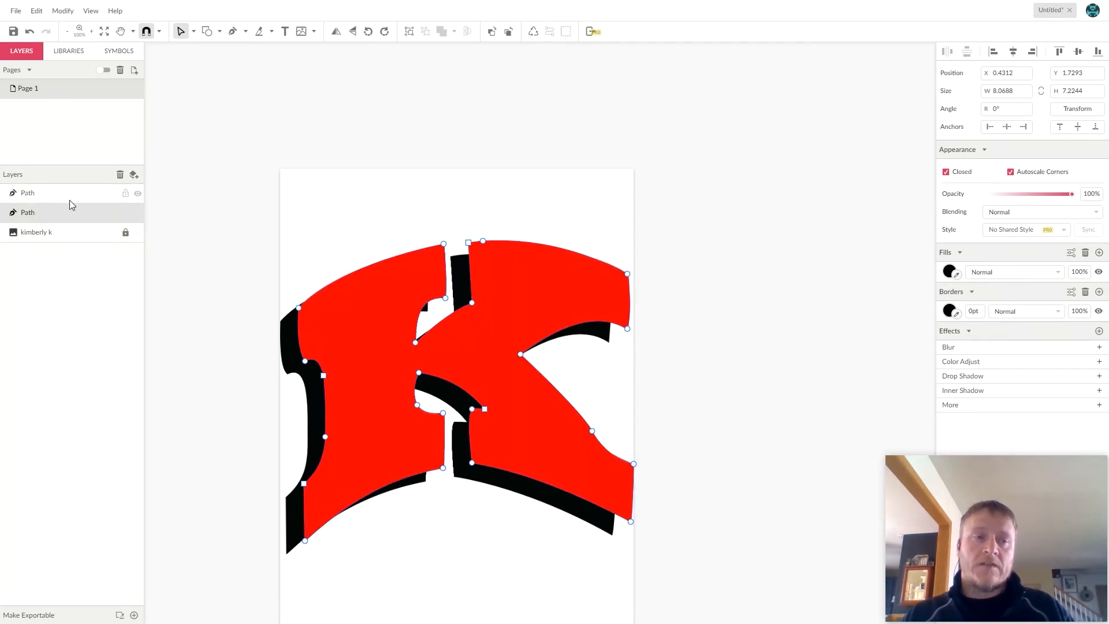
left_click(138, 233)
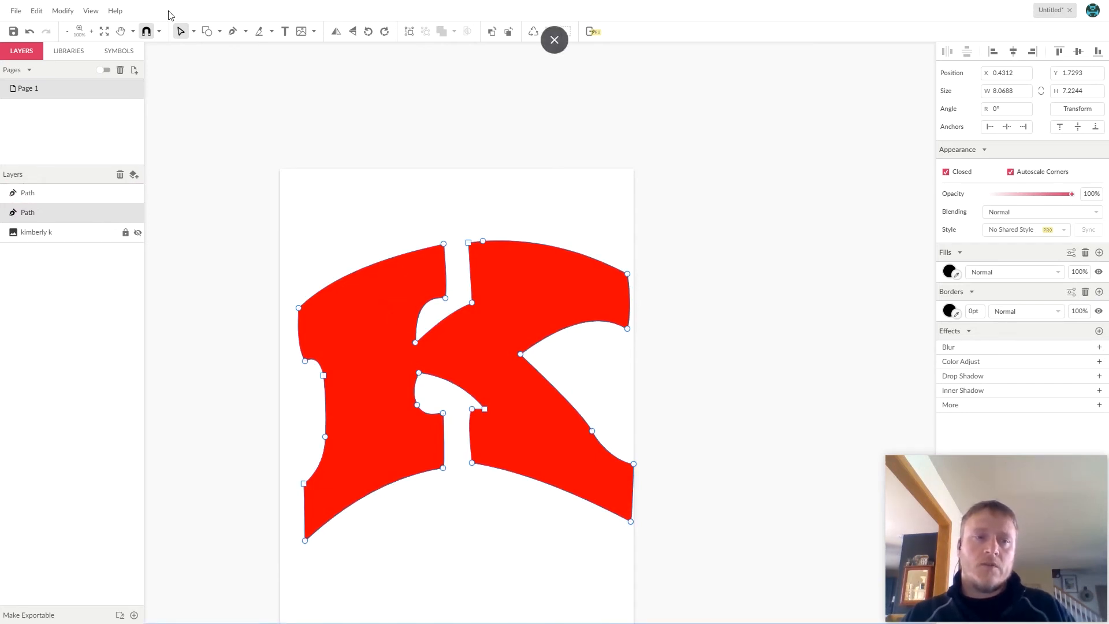
Switch to the Pointer tool and offset the red K about 0.3 in up and to the right of the black copy, leaving nothing selected.
left_click(194, 32)
left_click(216, 50)
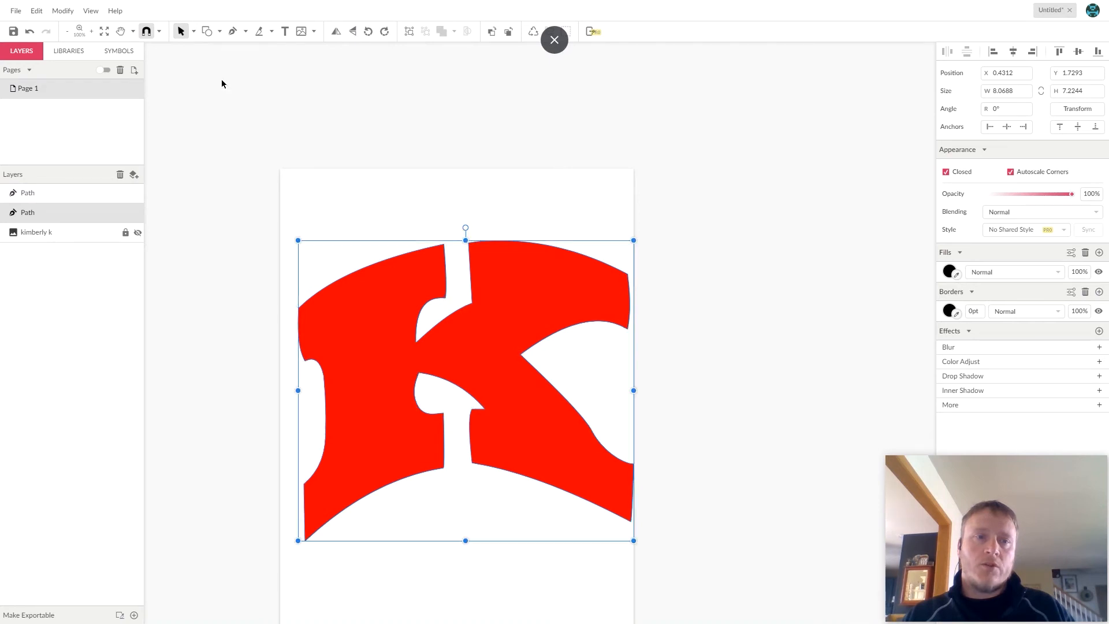
left_click(346, 391)
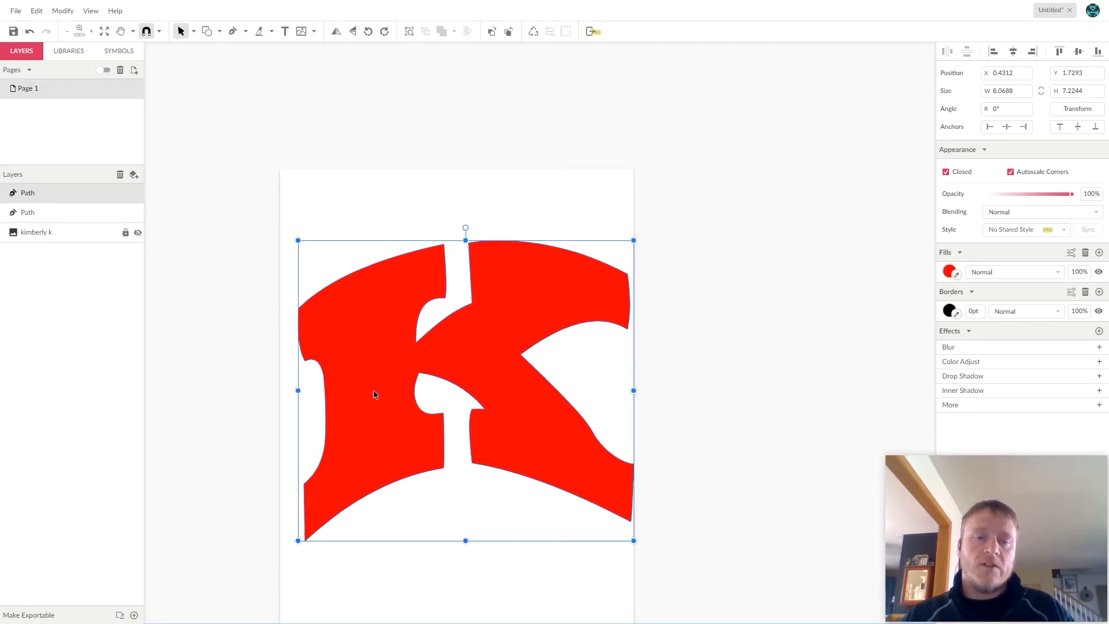
left_click_drag(374, 394, 389, 381)
left_click(814, 376)
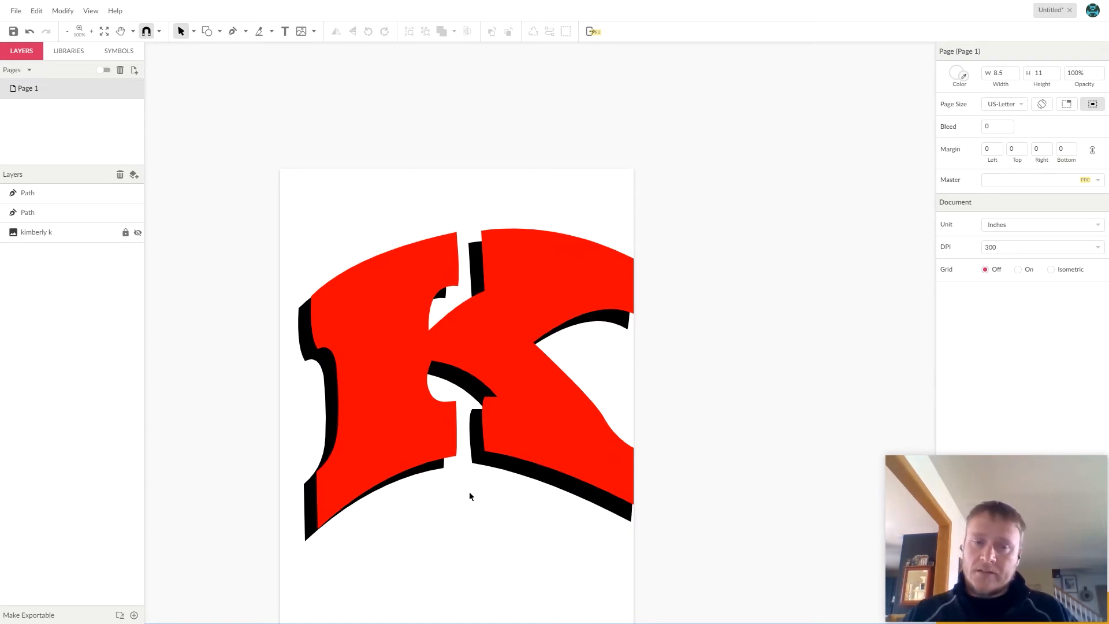
Save the design to My Cloud under the name Motion K.
left_click(25, 17)
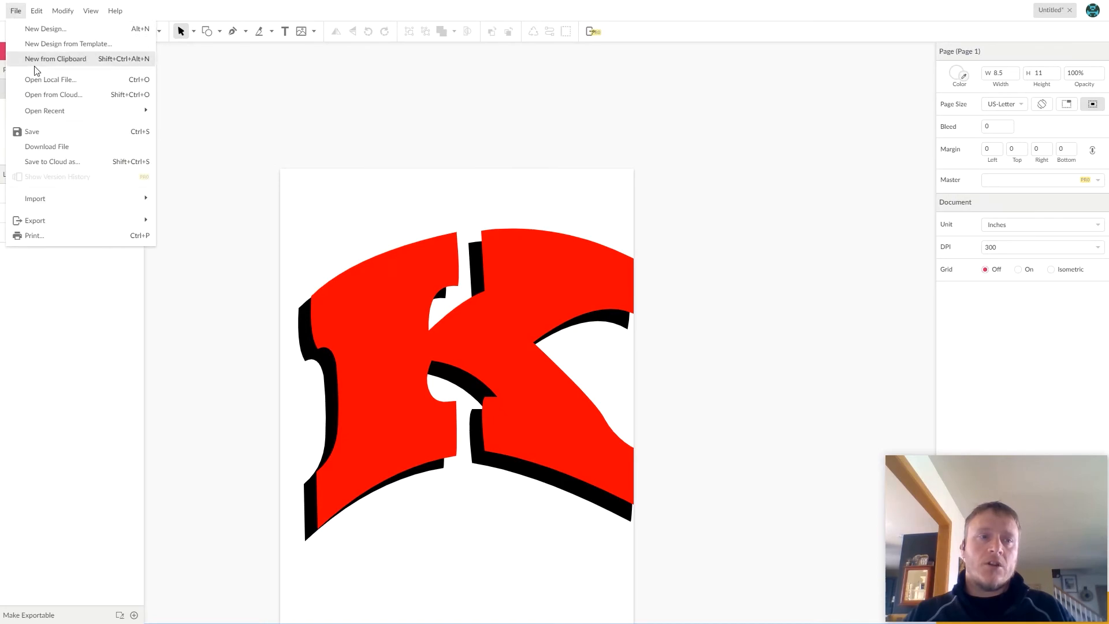
left_click(48, 136)
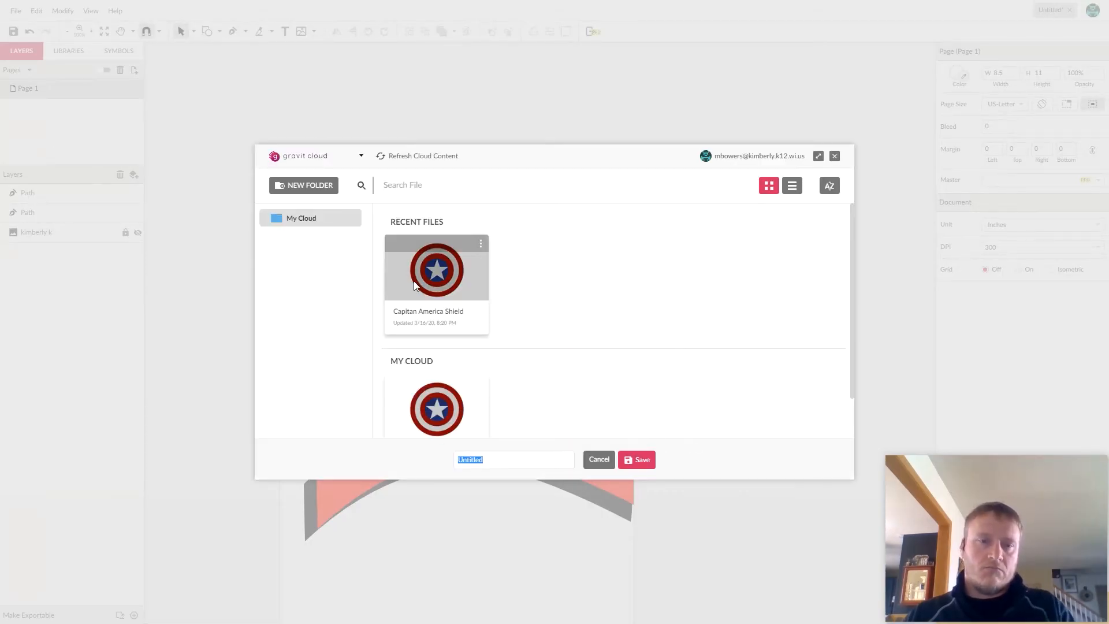
left_click_drag(509, 458, 376, 462)
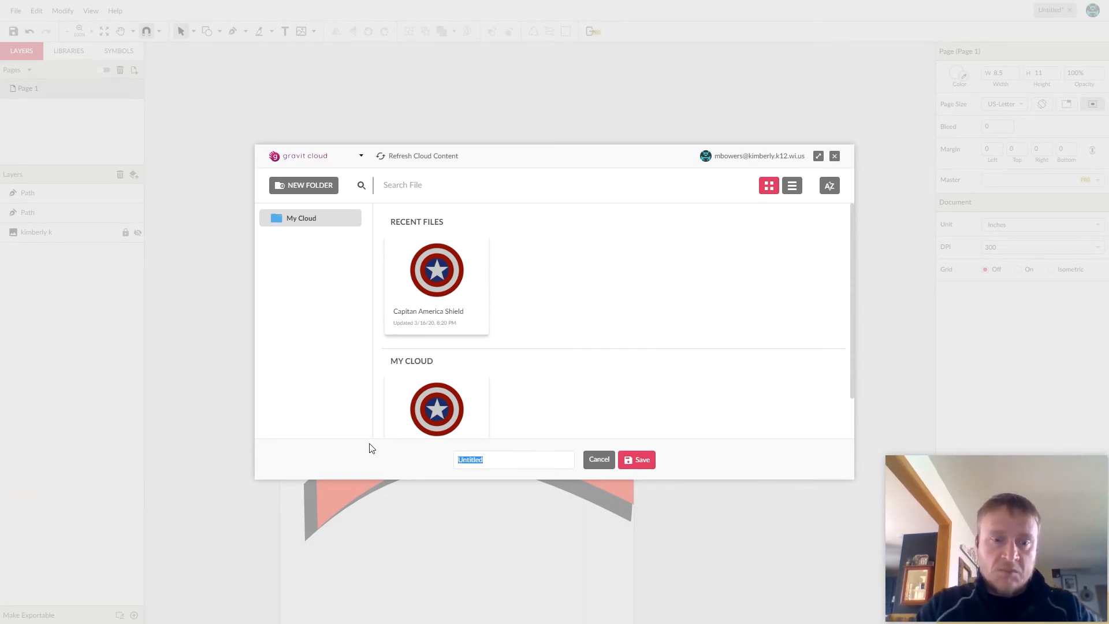
type("Motion K")
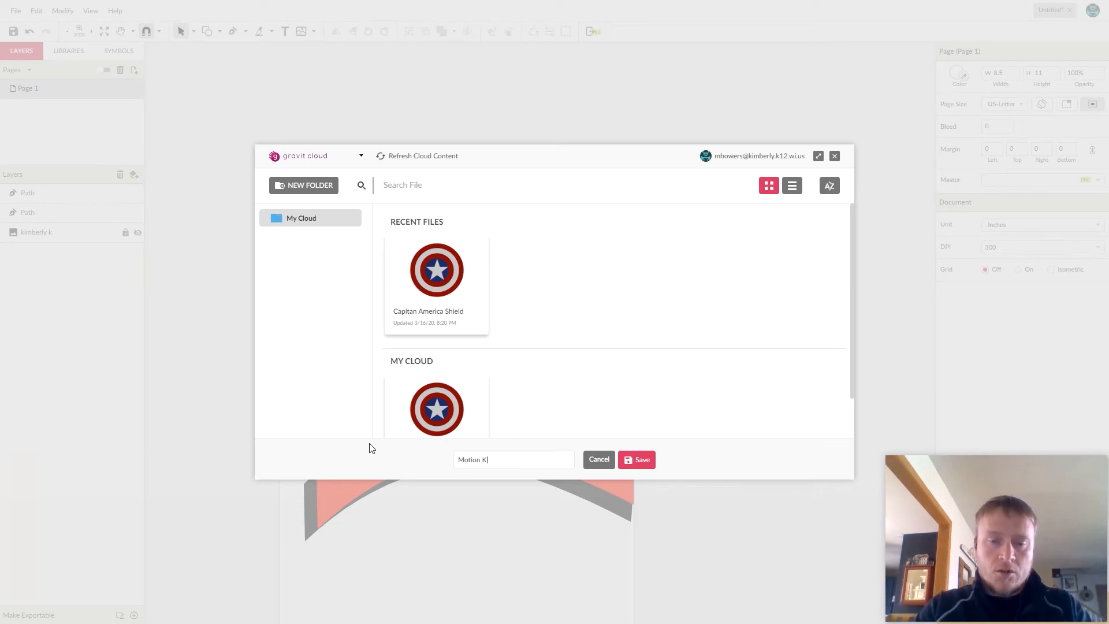
left_click(644, 459)
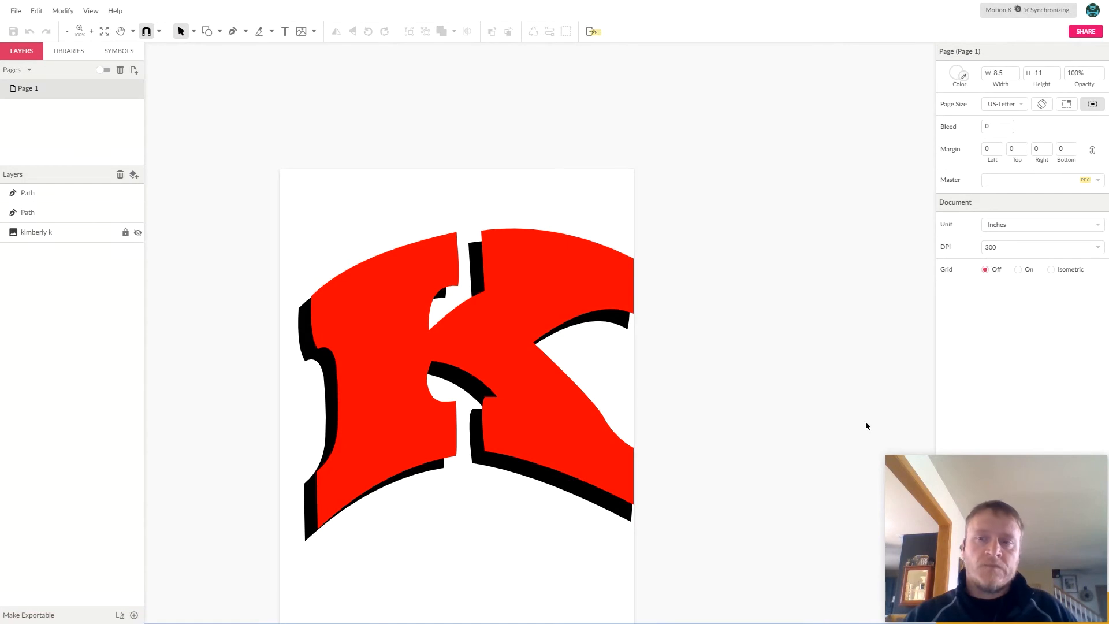
Move the red and black K paths together about 0.2 in to the left and save the design.
left_click_drag(265, 217, 775, 595)
left_click_drag(525, 412, 518, 413)
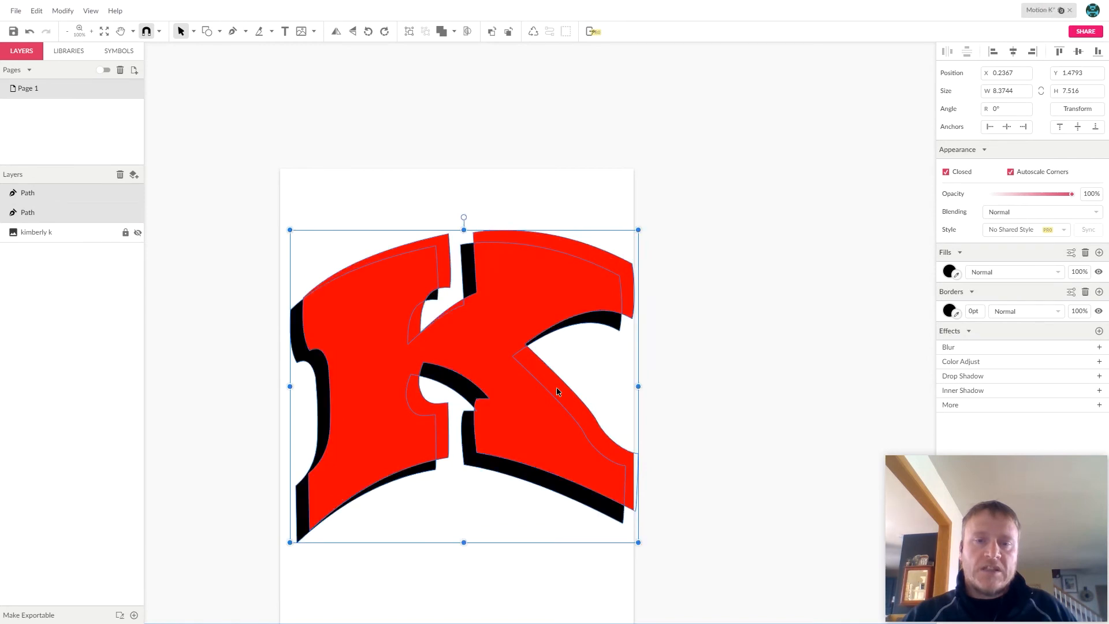
left_click(555, 144)
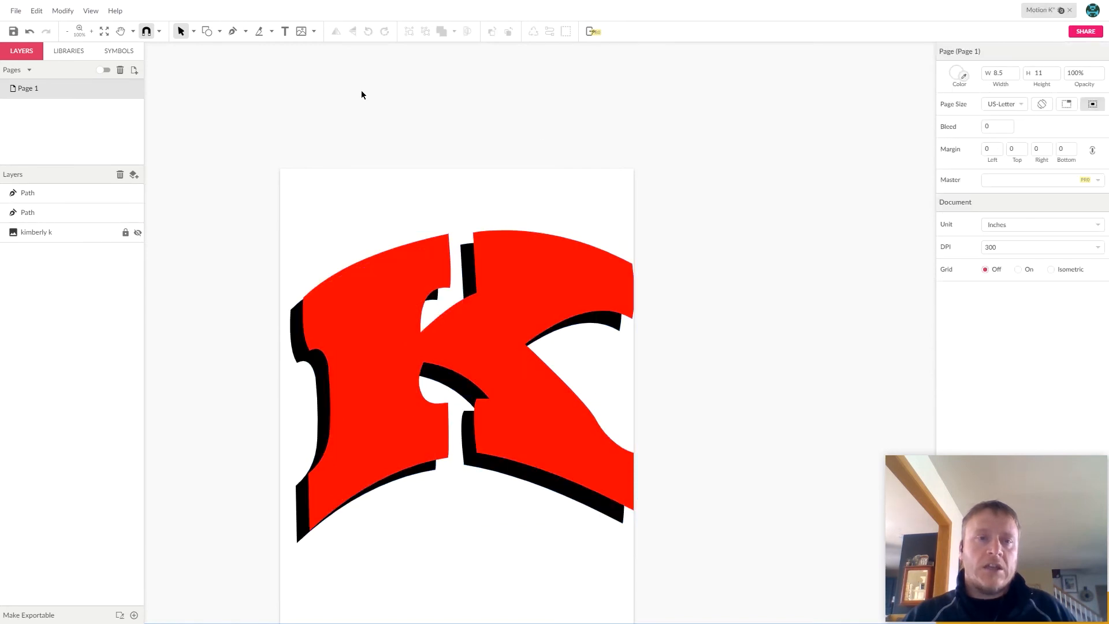
left_click(16, 10)
left_click(39, 136)
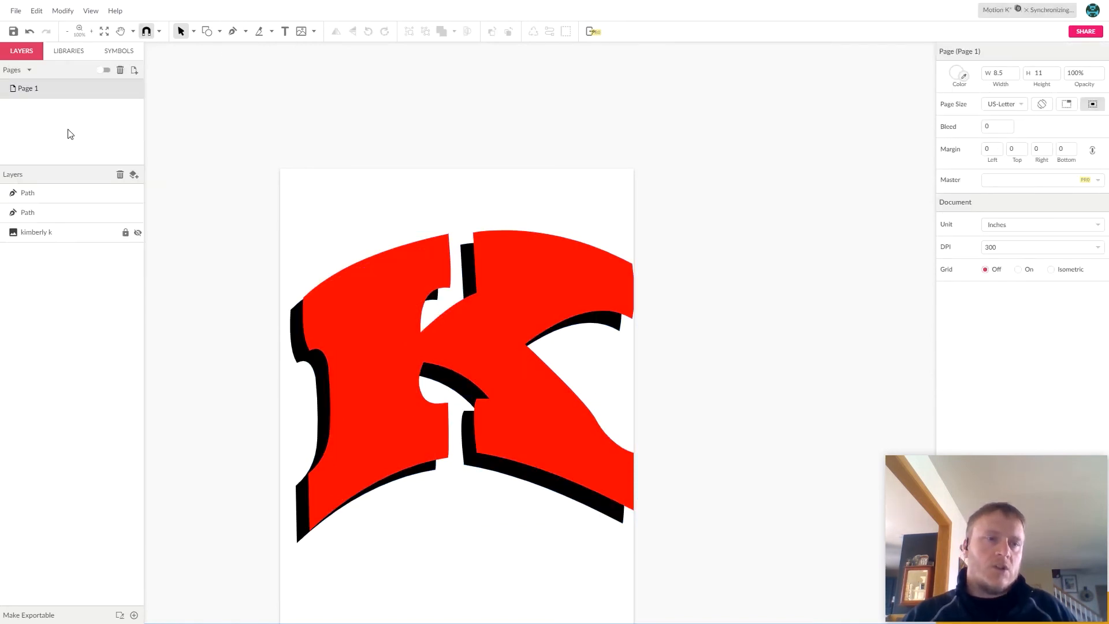
Share the file with Allow to Save disabled, copy the share link, and close the sharing dialog.
left_click(12, 12)
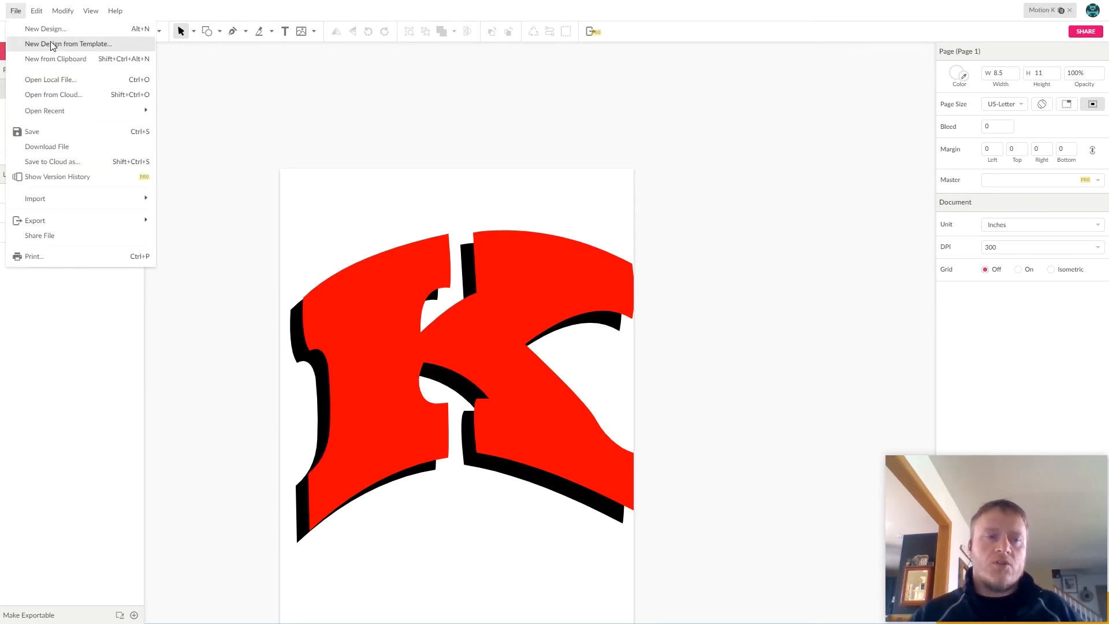
left_click(59, 237)
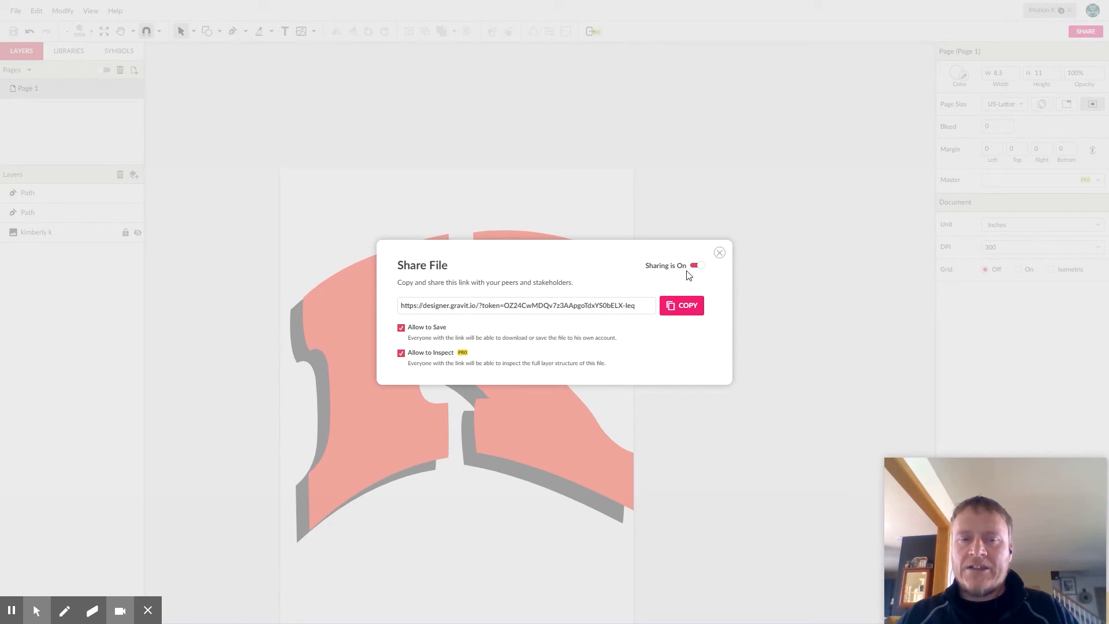
left_click(402, 329)
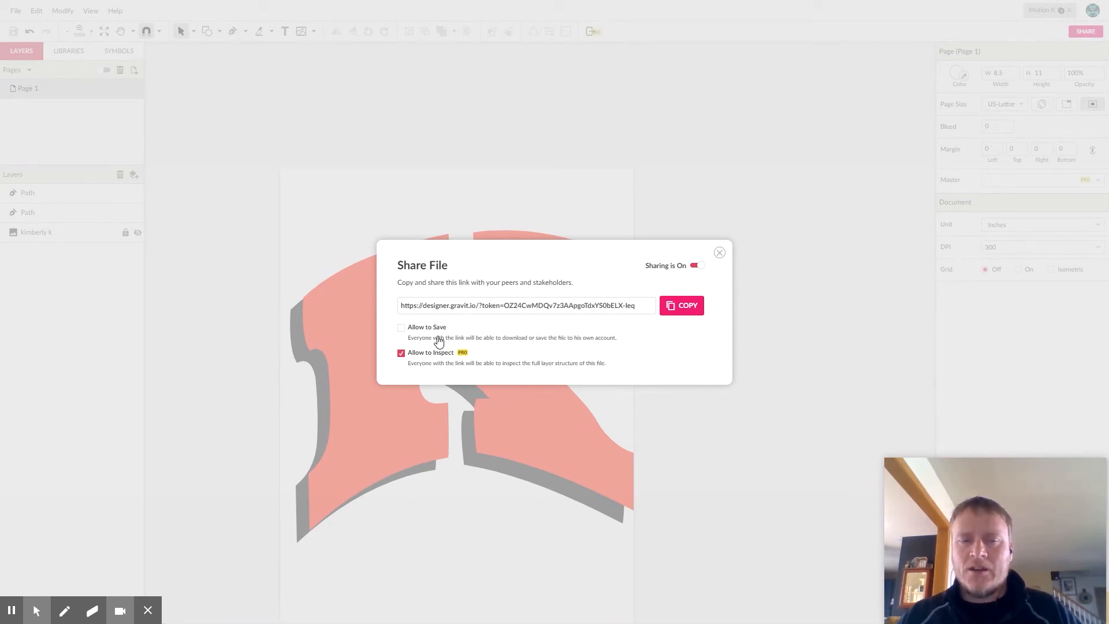
left_click(683, 306)
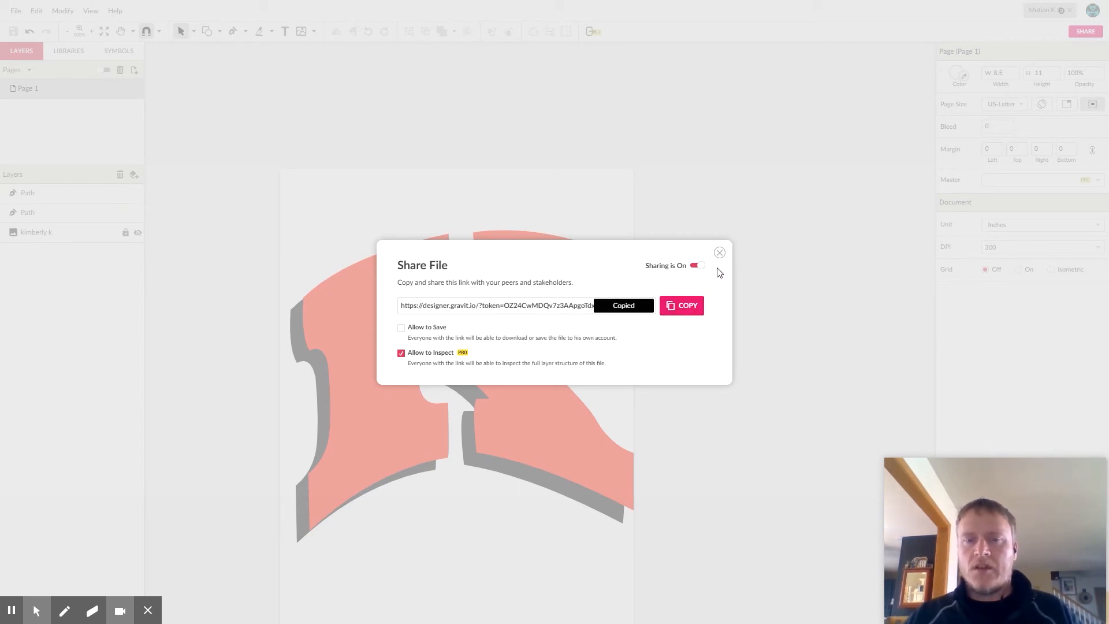
left_click(717, 253)
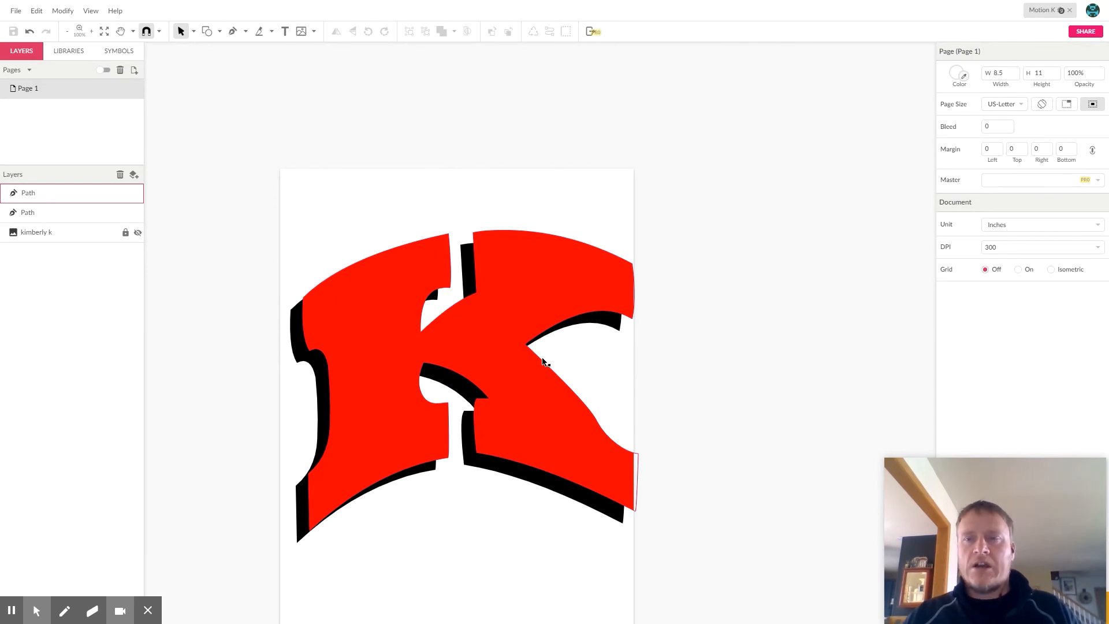
left_click(16, 10)
mouse_move(81, 110)
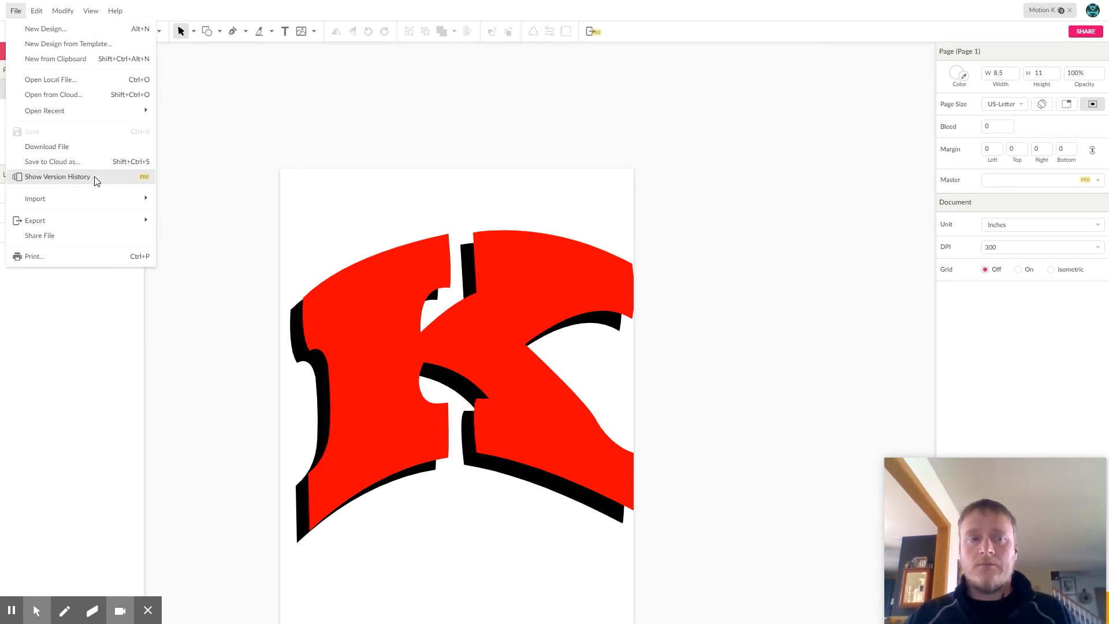
left_click(340, 297)
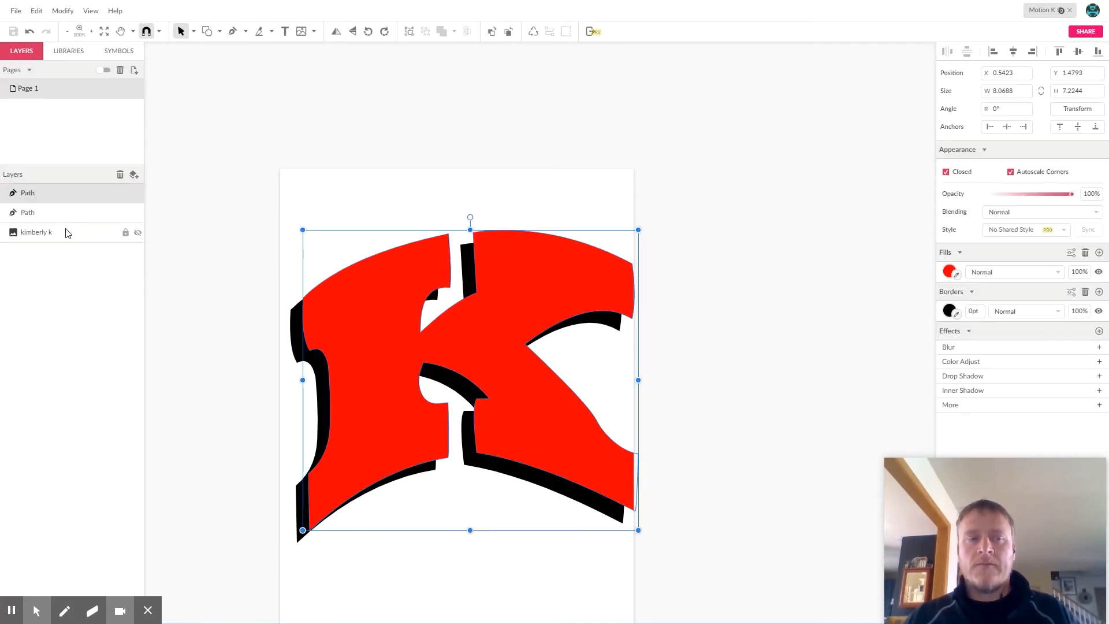
Show the kimberly k reference image and move both K paths about 5 in to the right so the original is uncovered.
left_click(137, 232)
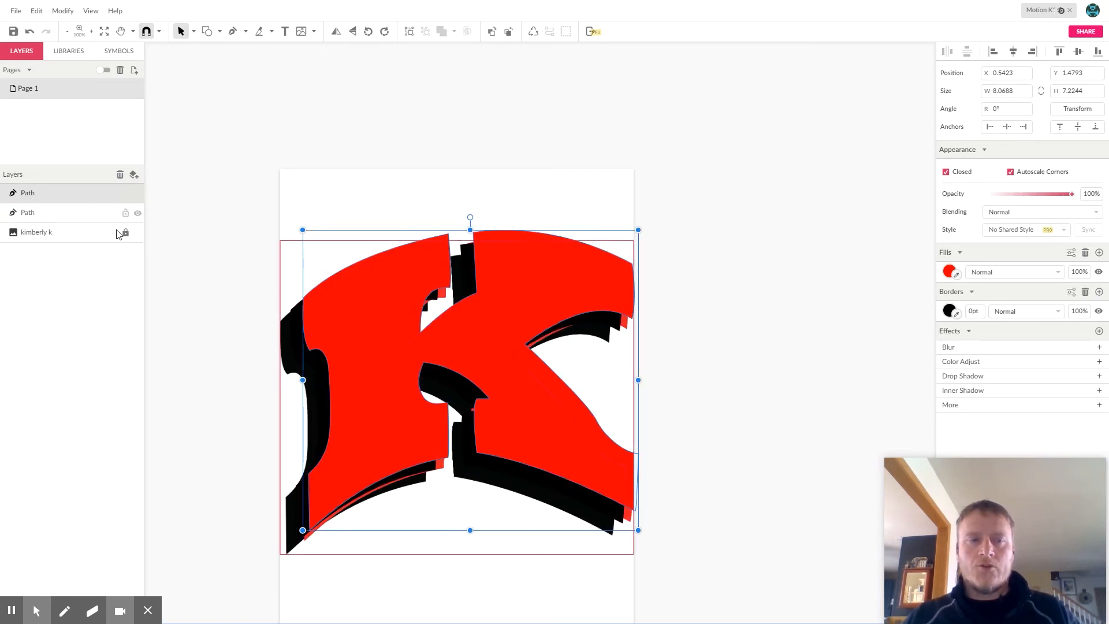
left_click_drag(253, 196, 746, 594)
left_click_drag(346, 302, 560, 283)
scroll(545, 254, "up", 2)
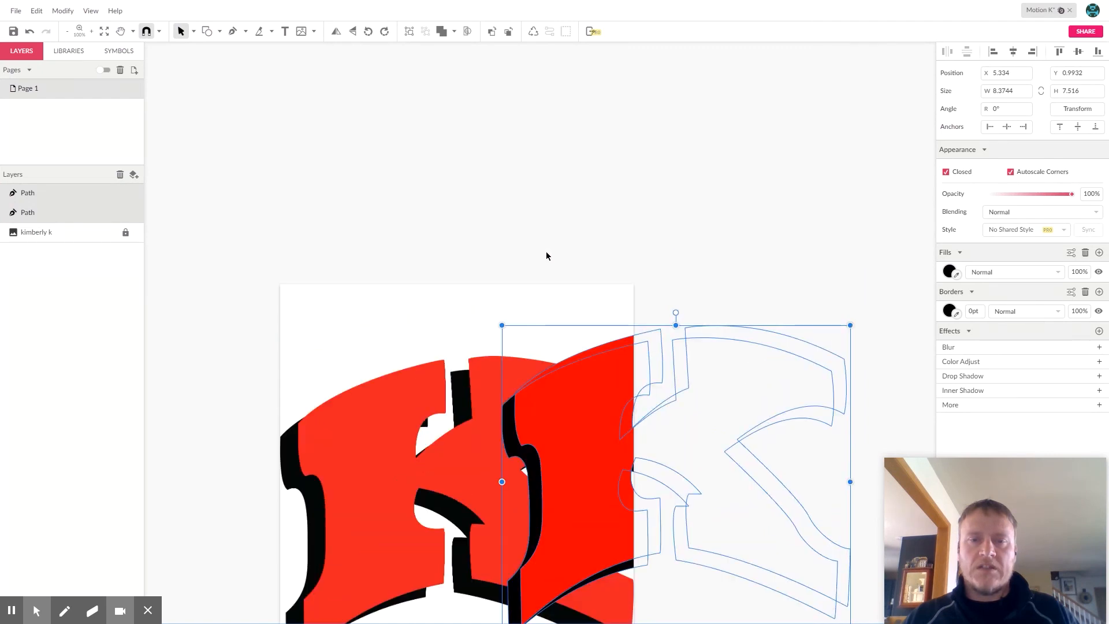
scroll(547, 253, "down", 2)
left_click(591, 206)
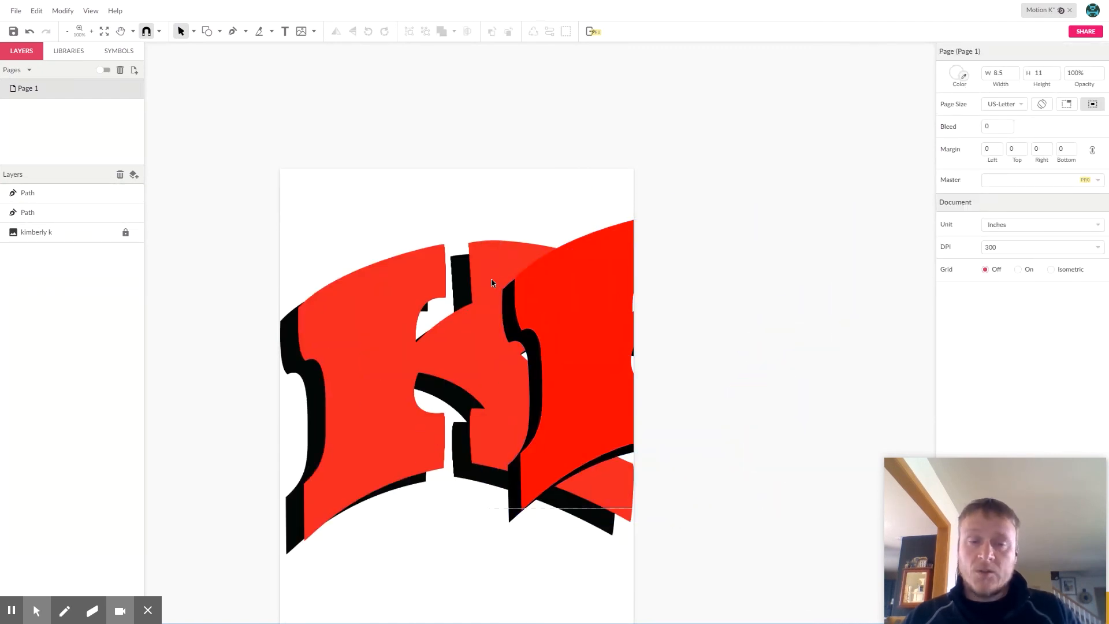
Compare the edge quality of the reference image with the vector path up close where they overlap.
left_click(537, 265)
scroll(546, 258, "up", 5)
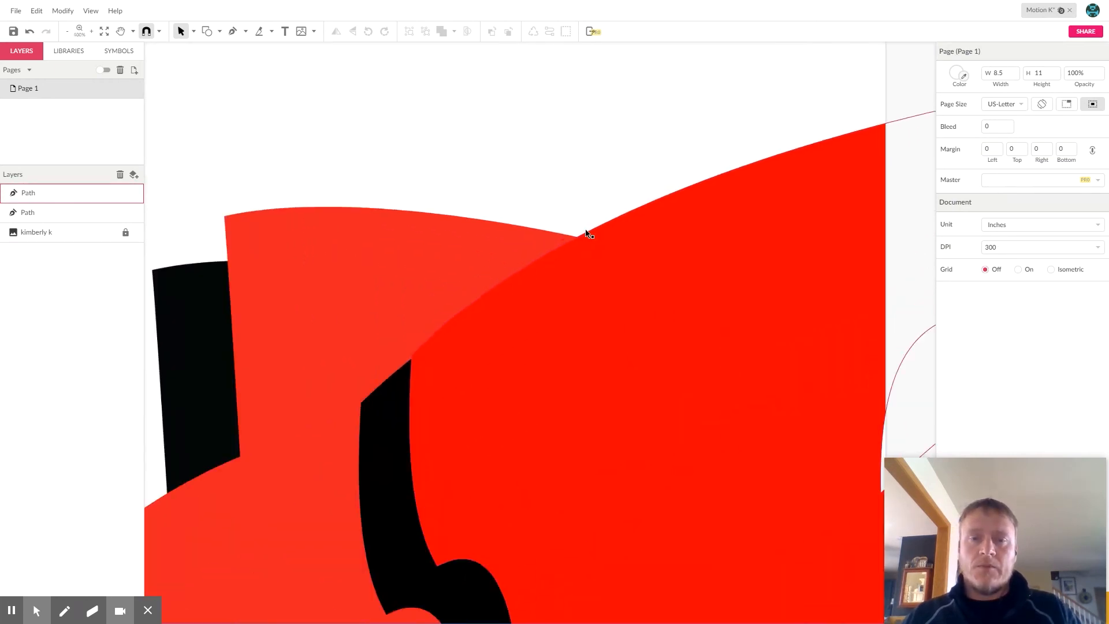
scroll(586, 234, "up", 10)
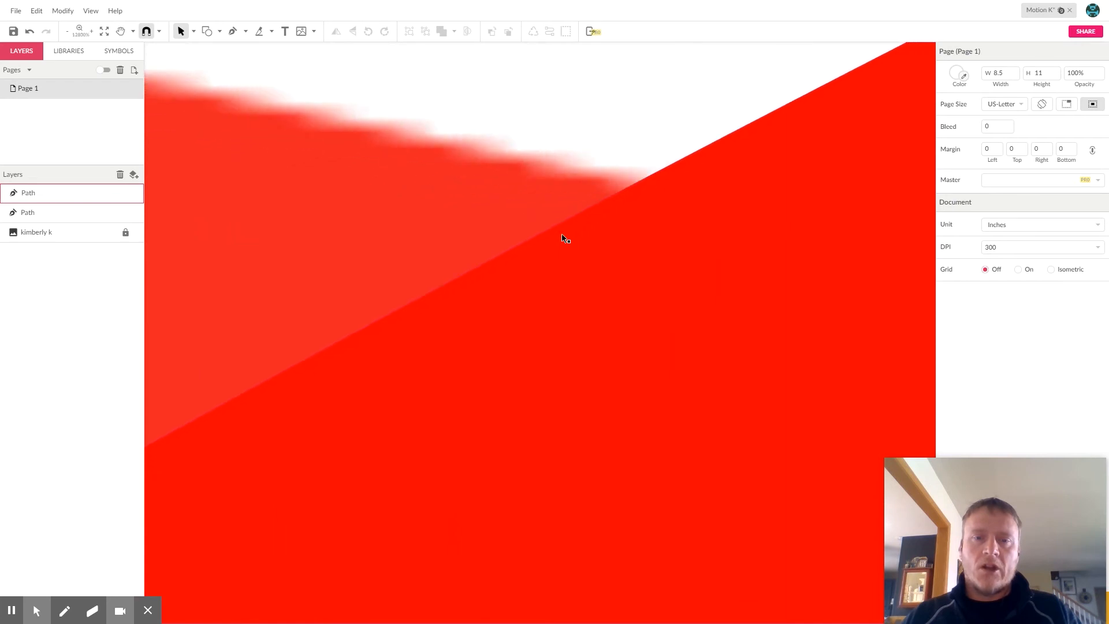
scroll(586, 203, "up", 1)
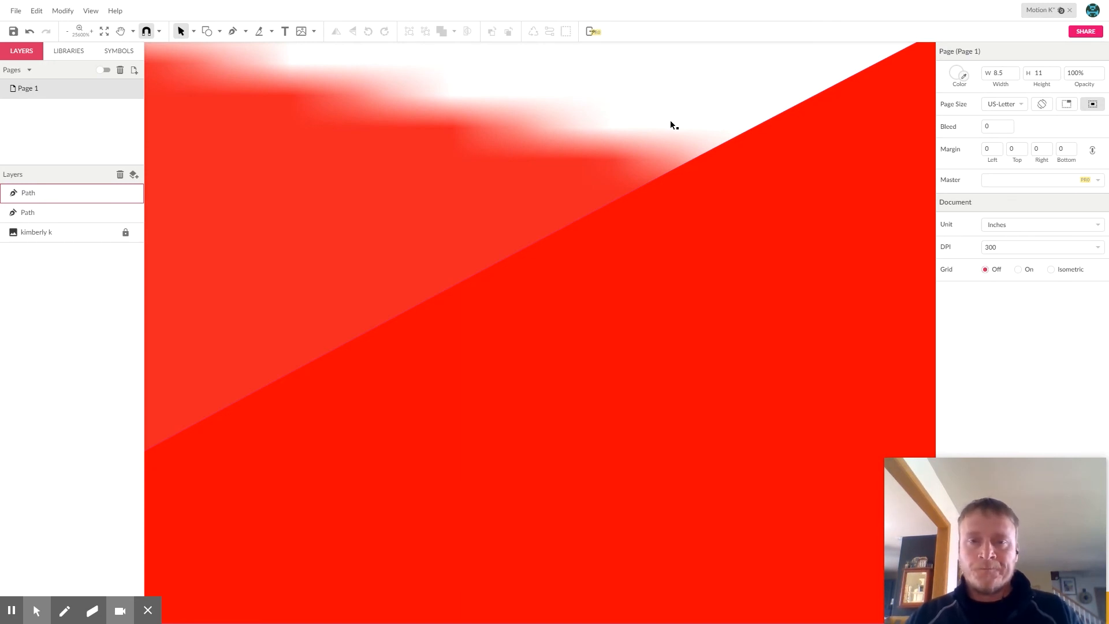
scroll(664, 130, "down", 5)
scroll(664, 142, "down", 5)
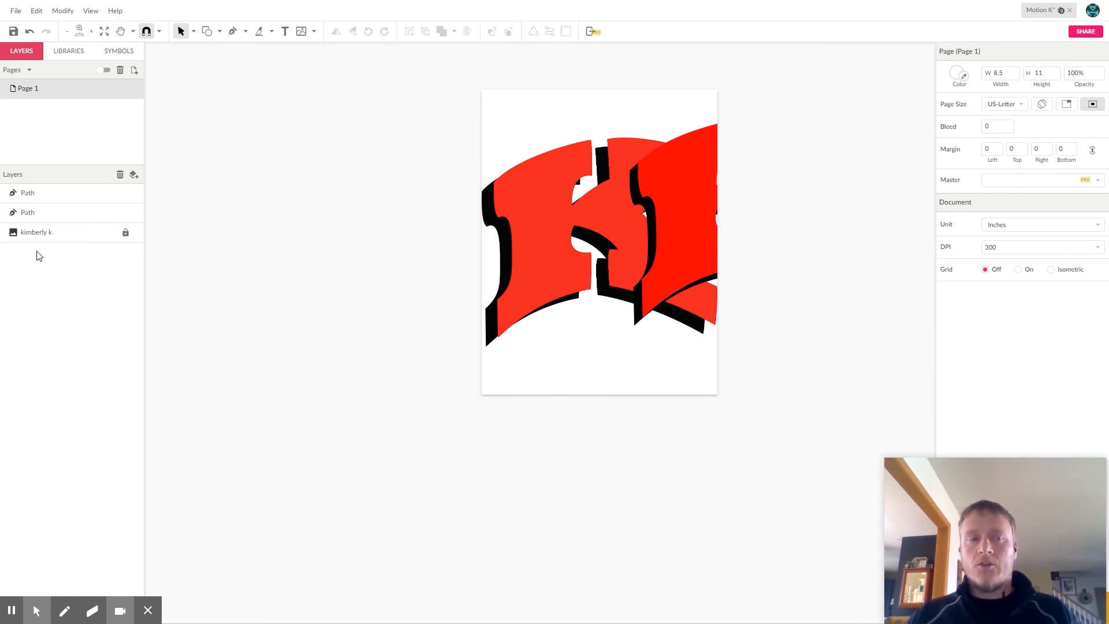
Hide the kimberly k reference image and move both K paths back onto the page at about X 0.13, Y 1.62 in.
left_click(136, 233)
left_click_drag(554, 143, 1033, 419)
left_click_drag(774, 241, 631, 256)
left_click(793, 238)
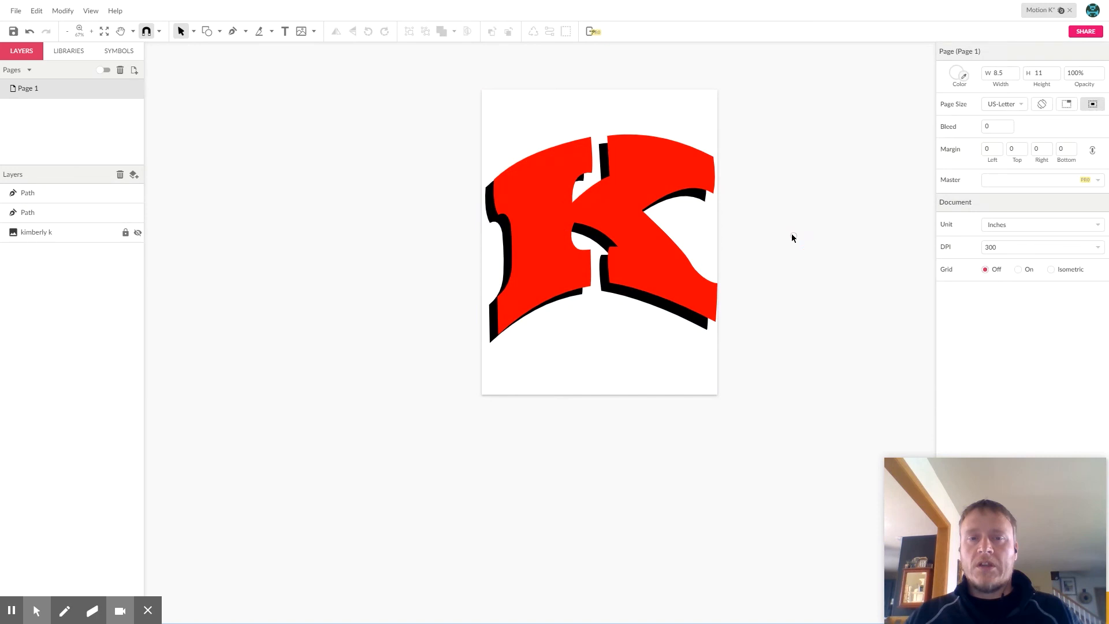
Change the fill of the front K path to white and deselect it.
left_click(558, 213)
left_click(948, 274)
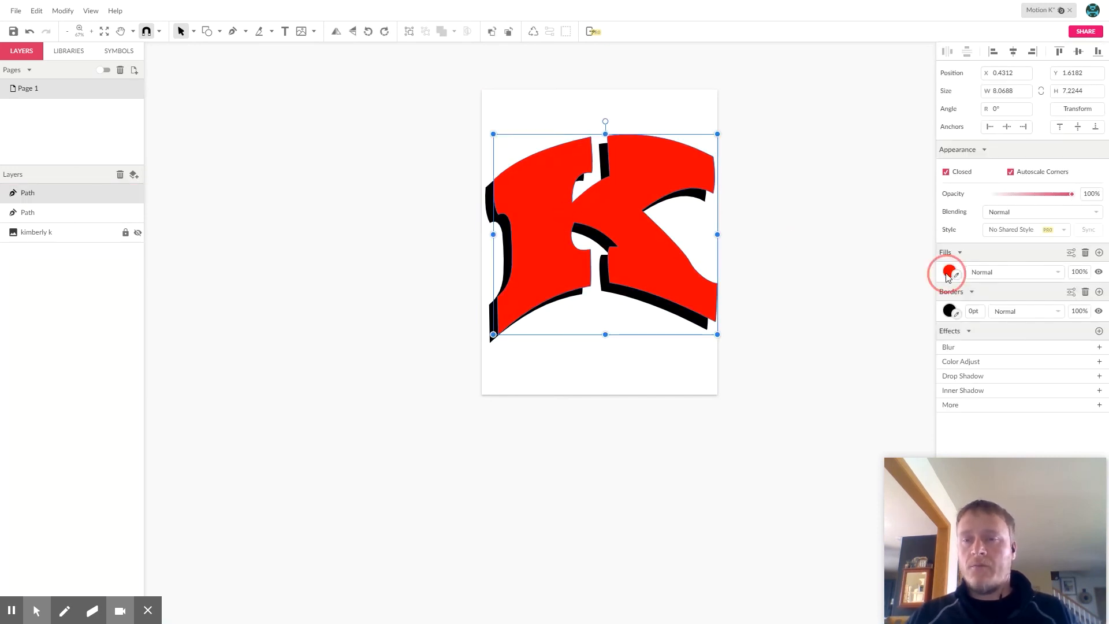
left_click_drag(962, 304, 910, 299)
left_click(860, 298)
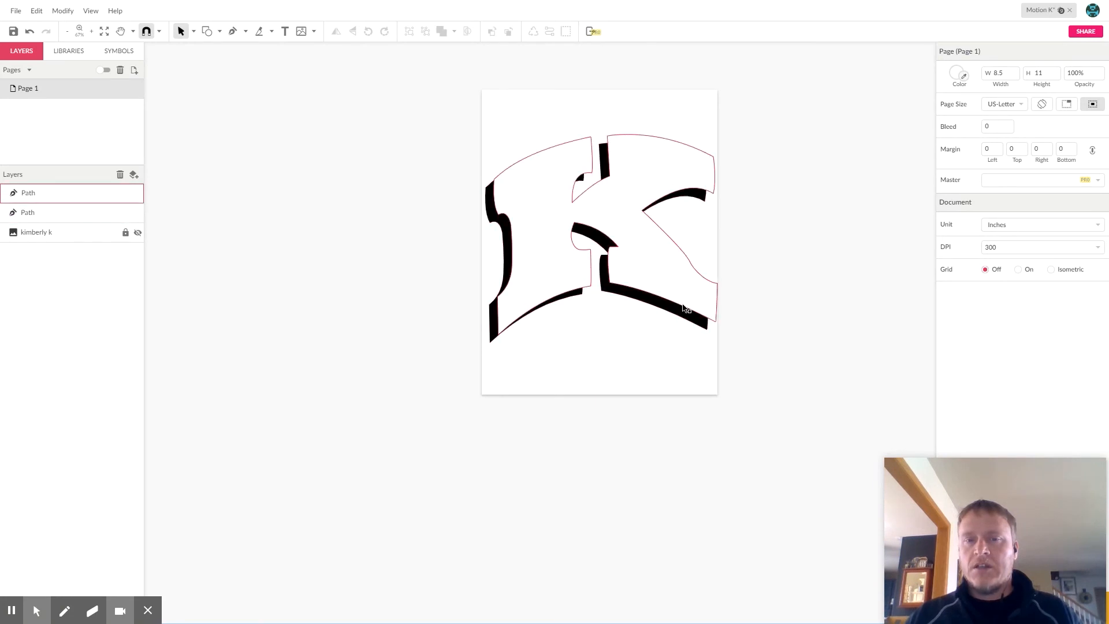
Set the front K path's fill to black #000000.
left_click(674, 287)
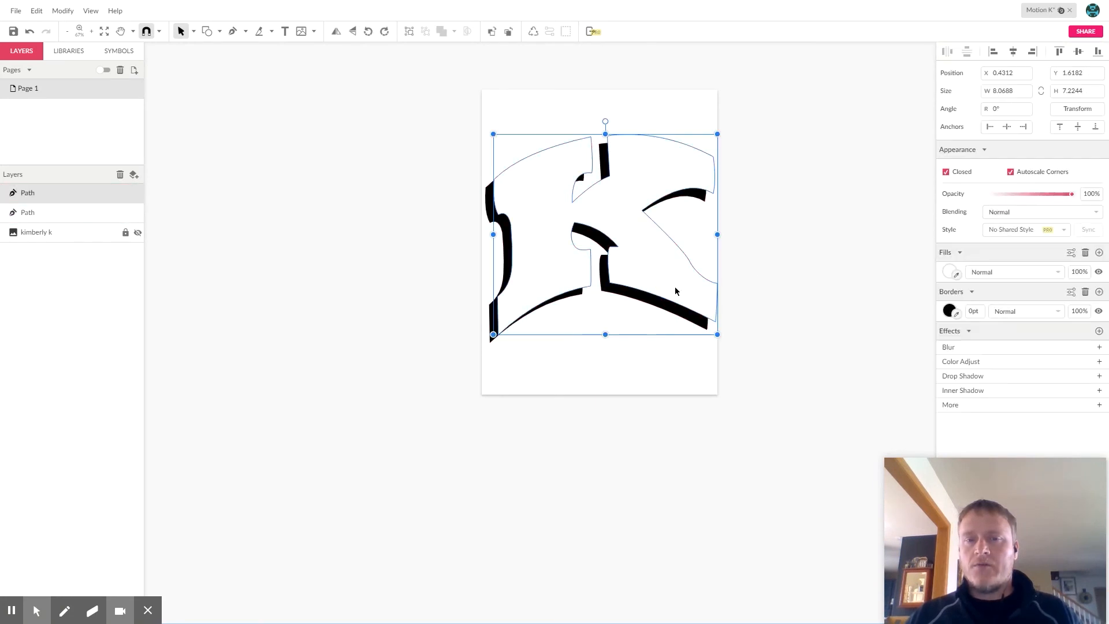
left_click(946, 271)
left_click_drag(959, 315, 943, 410)
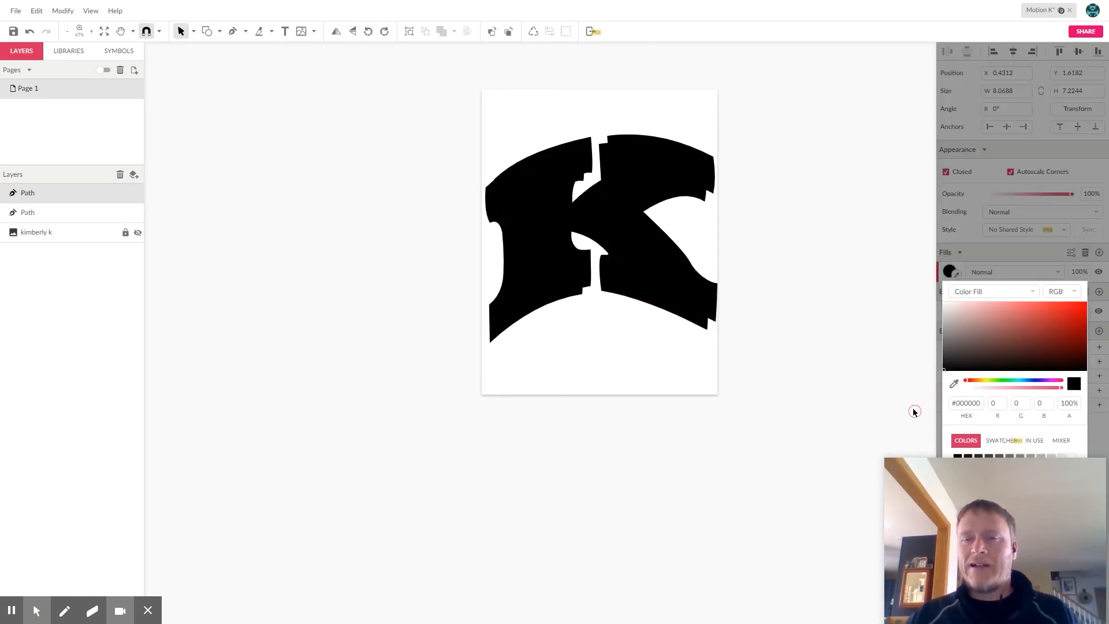
left_click(695, 324)
Set the rear shadow K path's fill to white #FFFFFF.
left_click(694, 324)
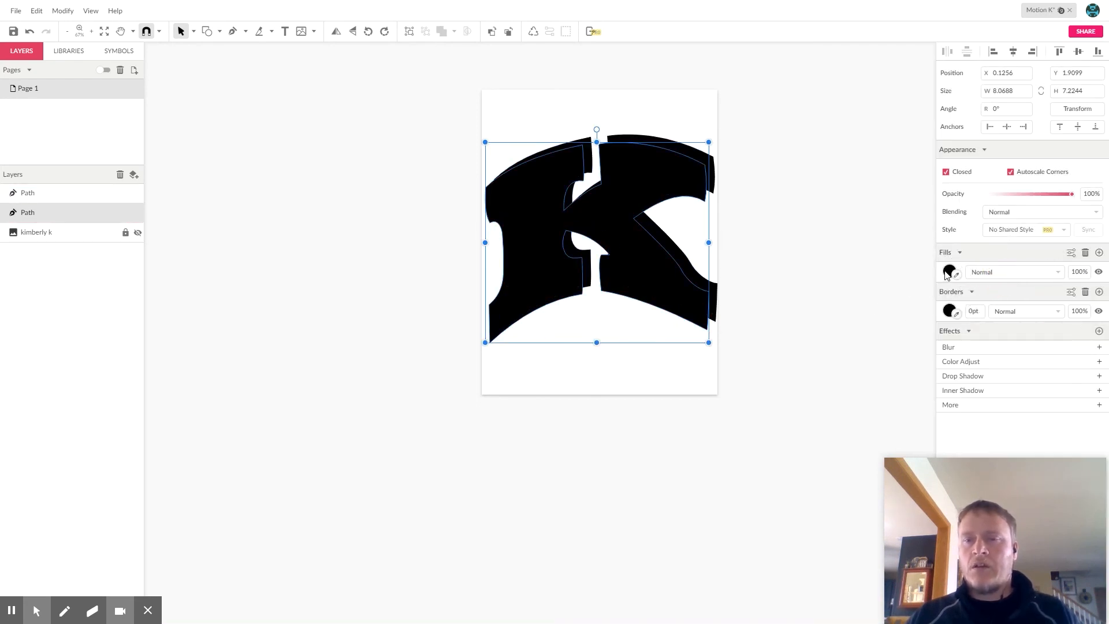
left_click(948, 271)
left_click_drag(913, 303, 903, 299)
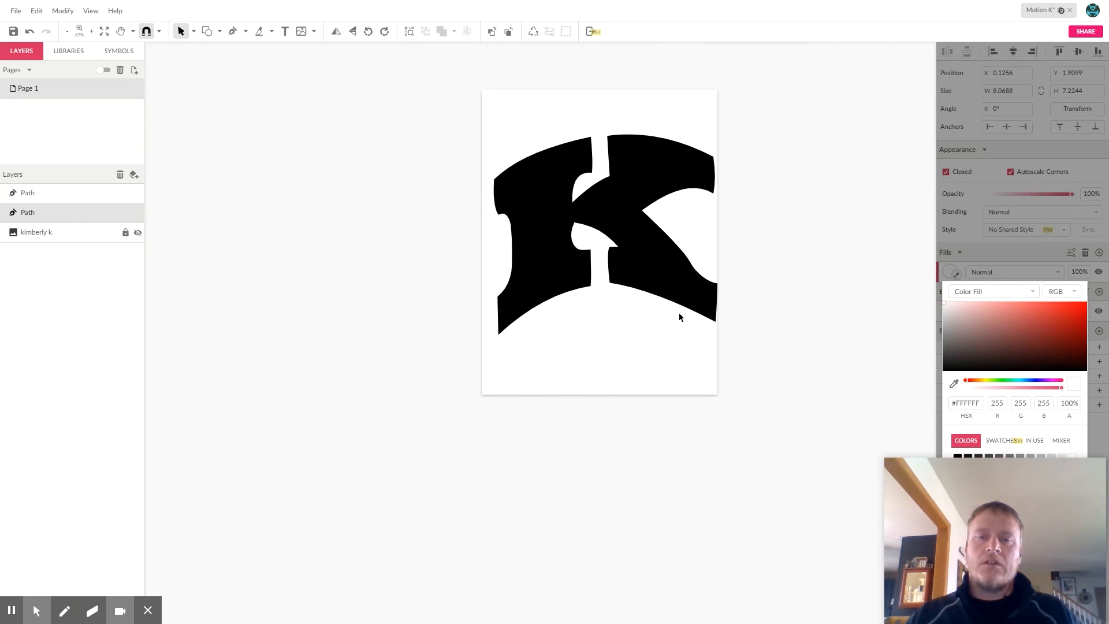
Close the fill color picker and leave both K paths deselected.
left_click(920, 340)
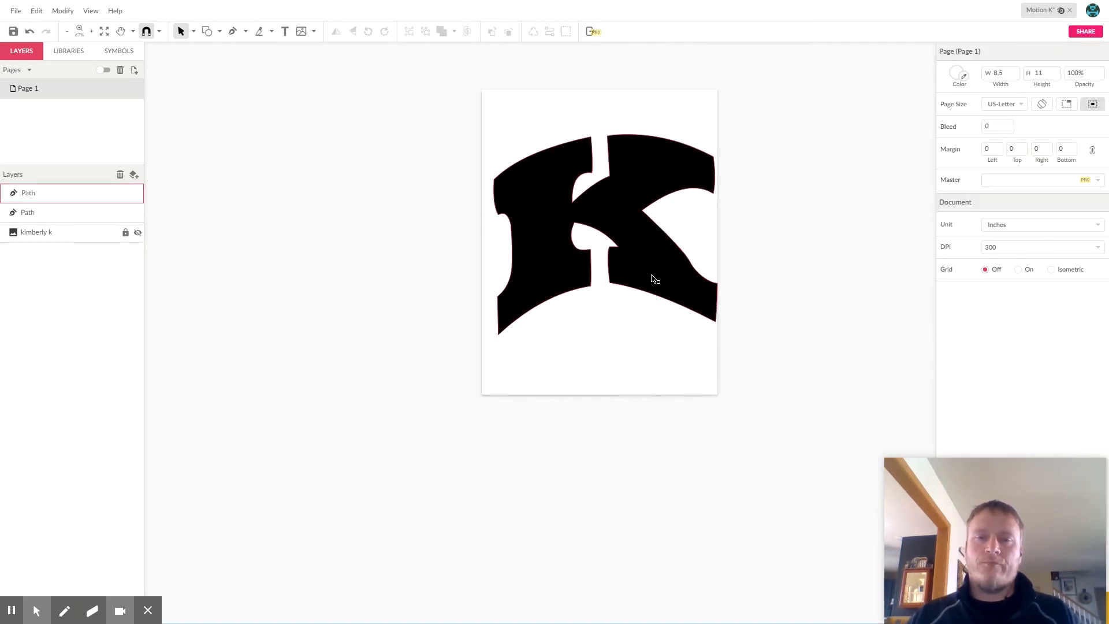
left_click(496, 229)
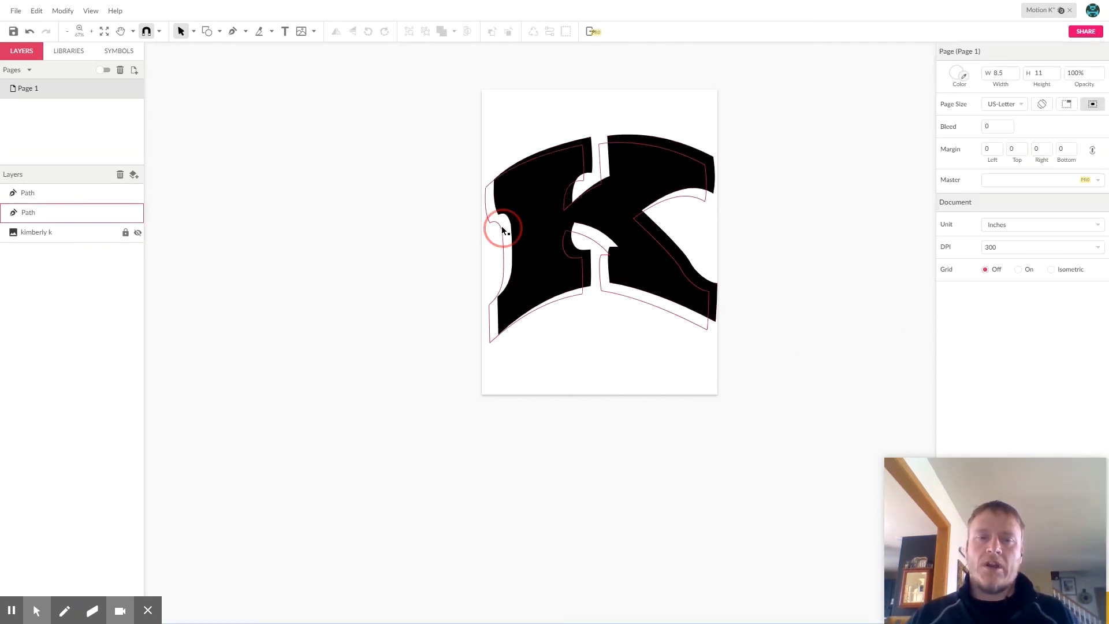
left_click(818, 183)
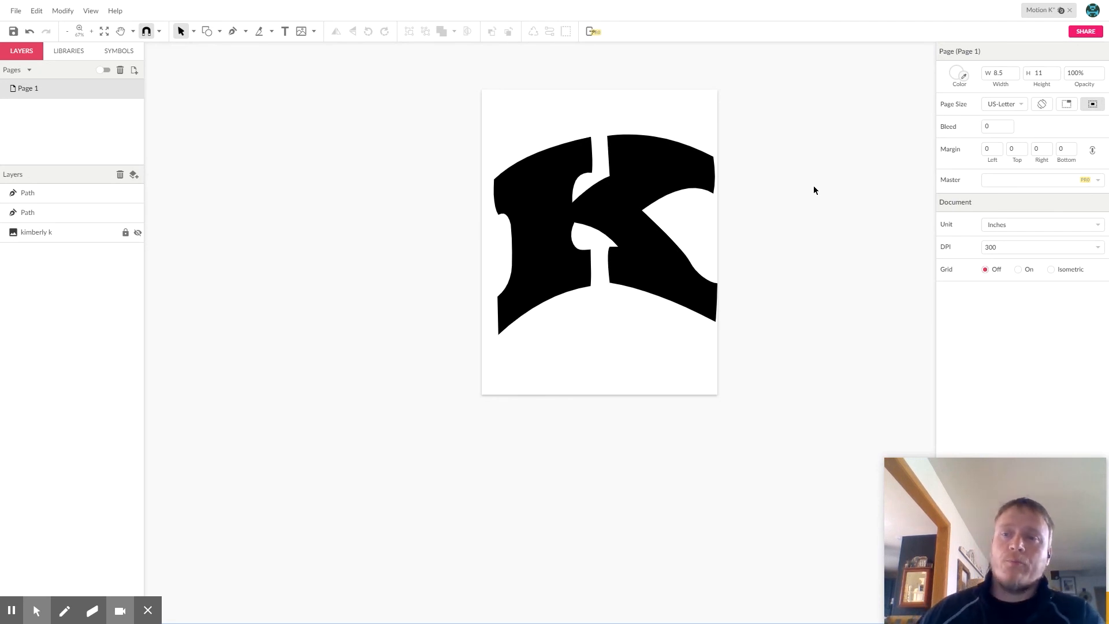
Undo the recent fill changes back to the red front K with its black shadow, and clear the selection.
left_click(577, 255)
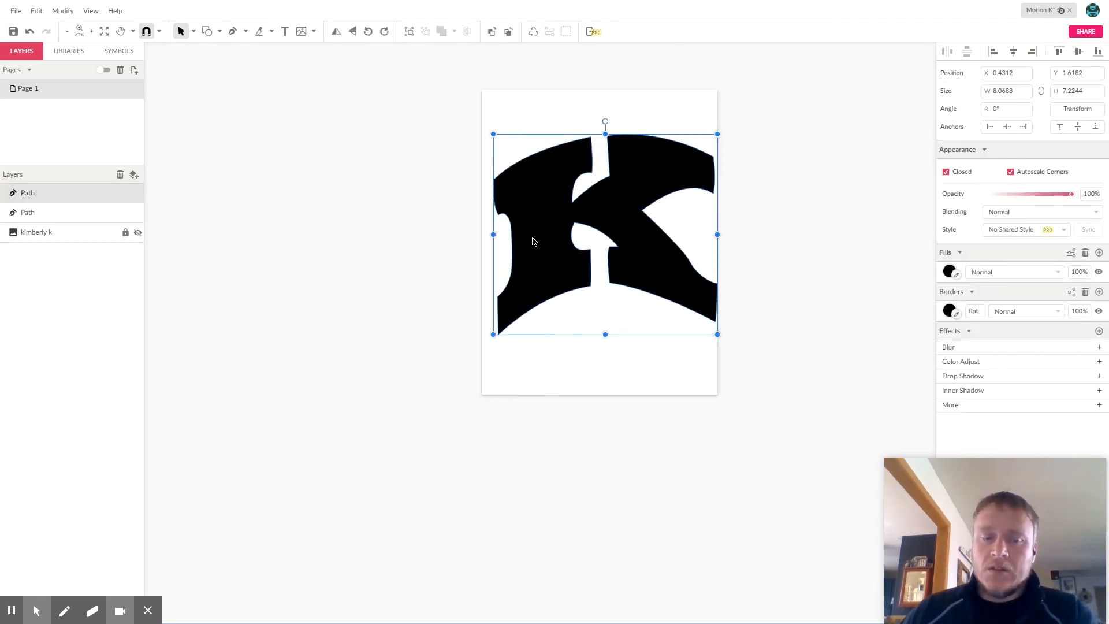
key("ctrl+z")
key("ctrl+z")
key("ctrl+z")
key("ctrl+z")
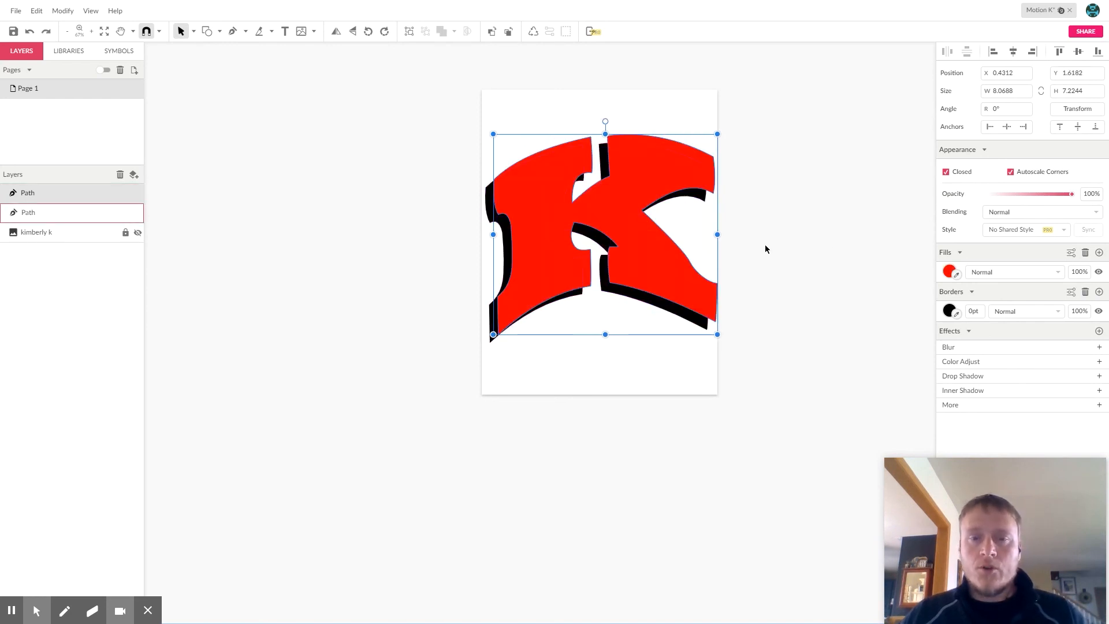
left_click(865, 226)
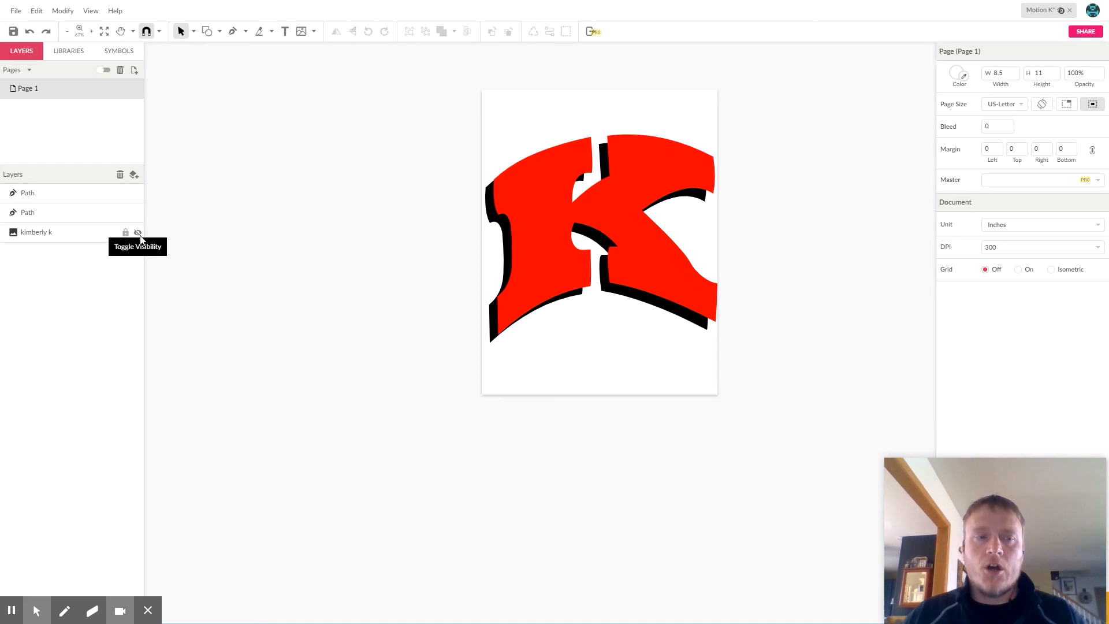
left_click(528, 218)
left_click(488, 215)
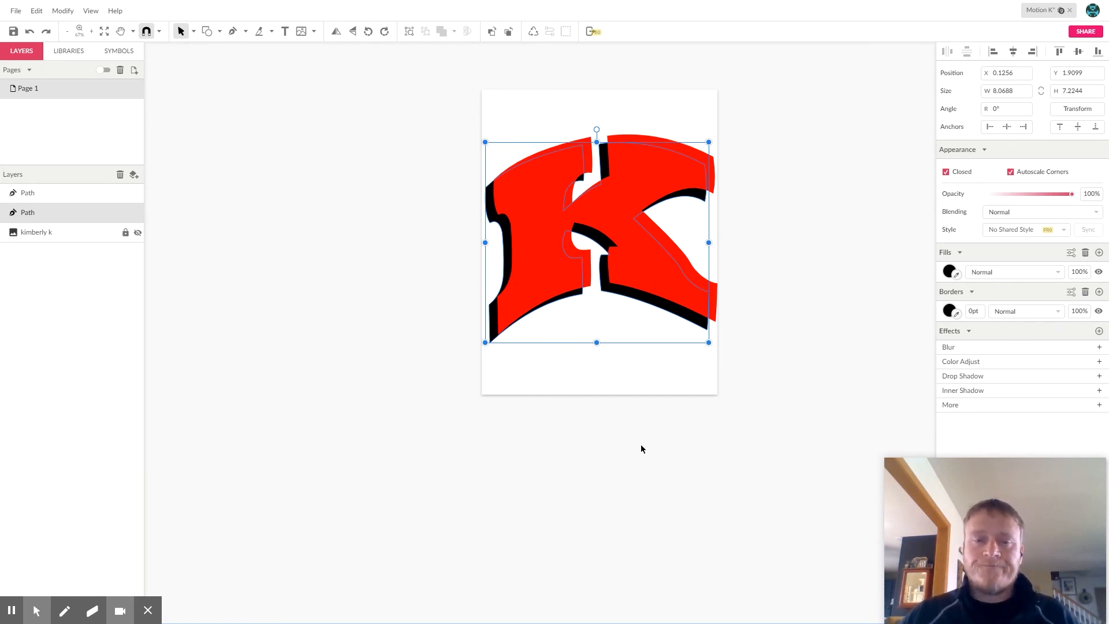
left_click(148, 612)
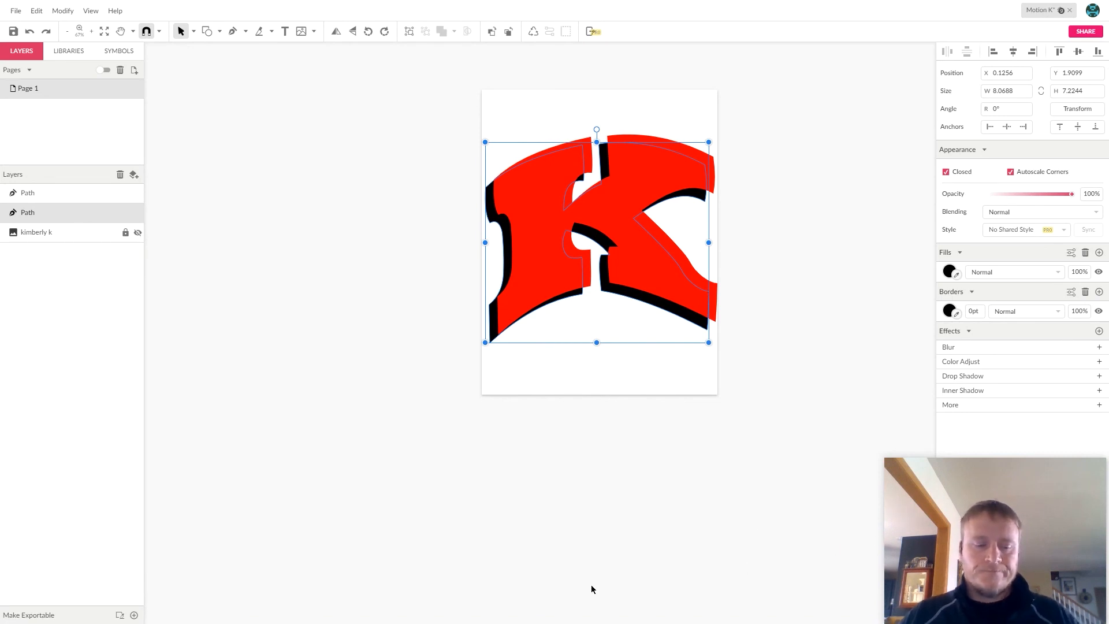
key("super")
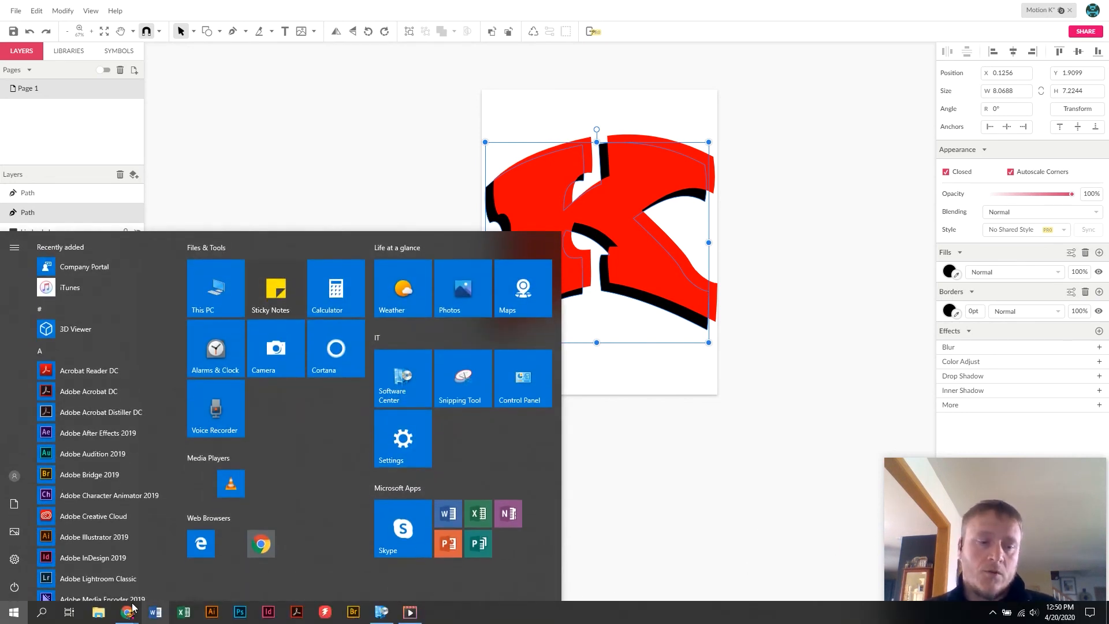